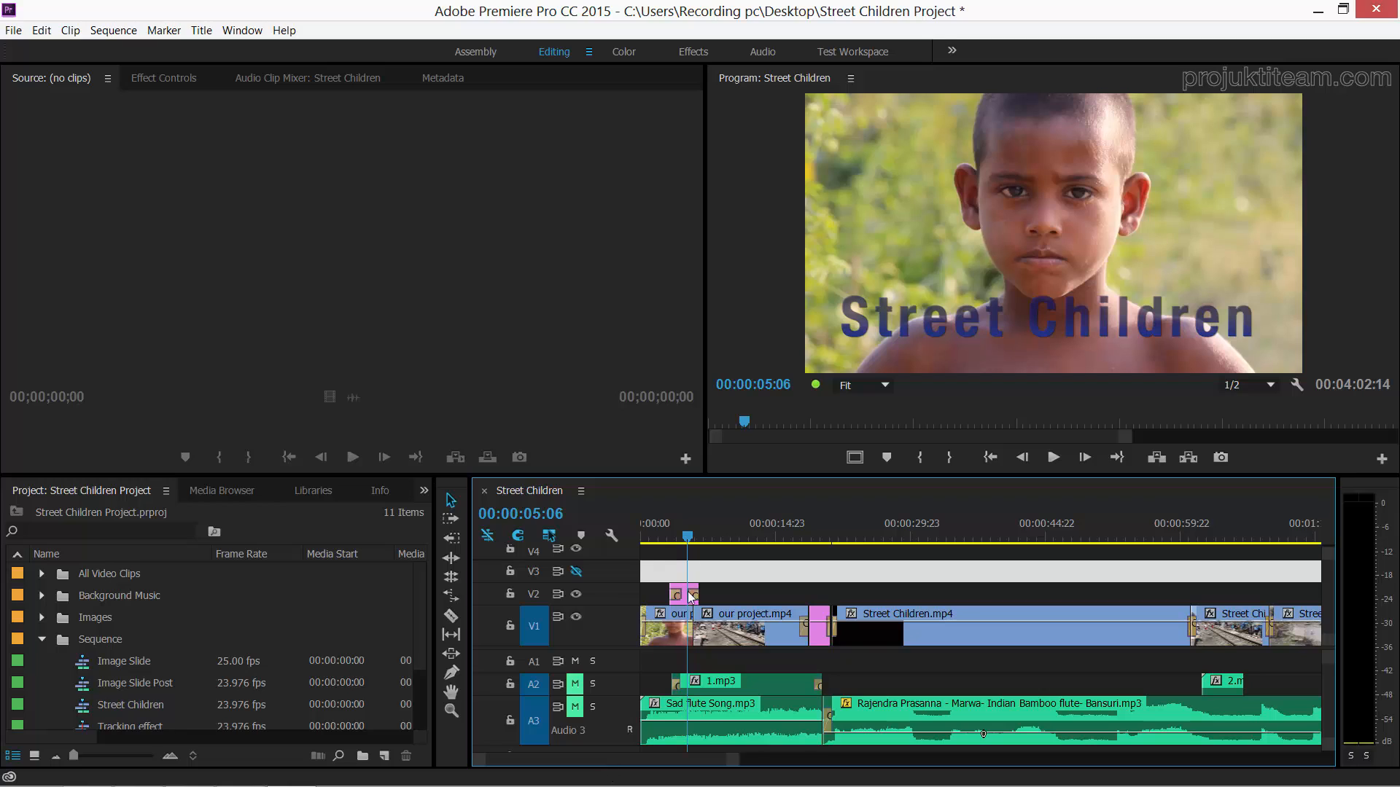
- Move the sequence playhead to 00:00:04:13 and collapse the Sequence bin in the project
click(679, 537)
drag(681, 535, 683, 536)
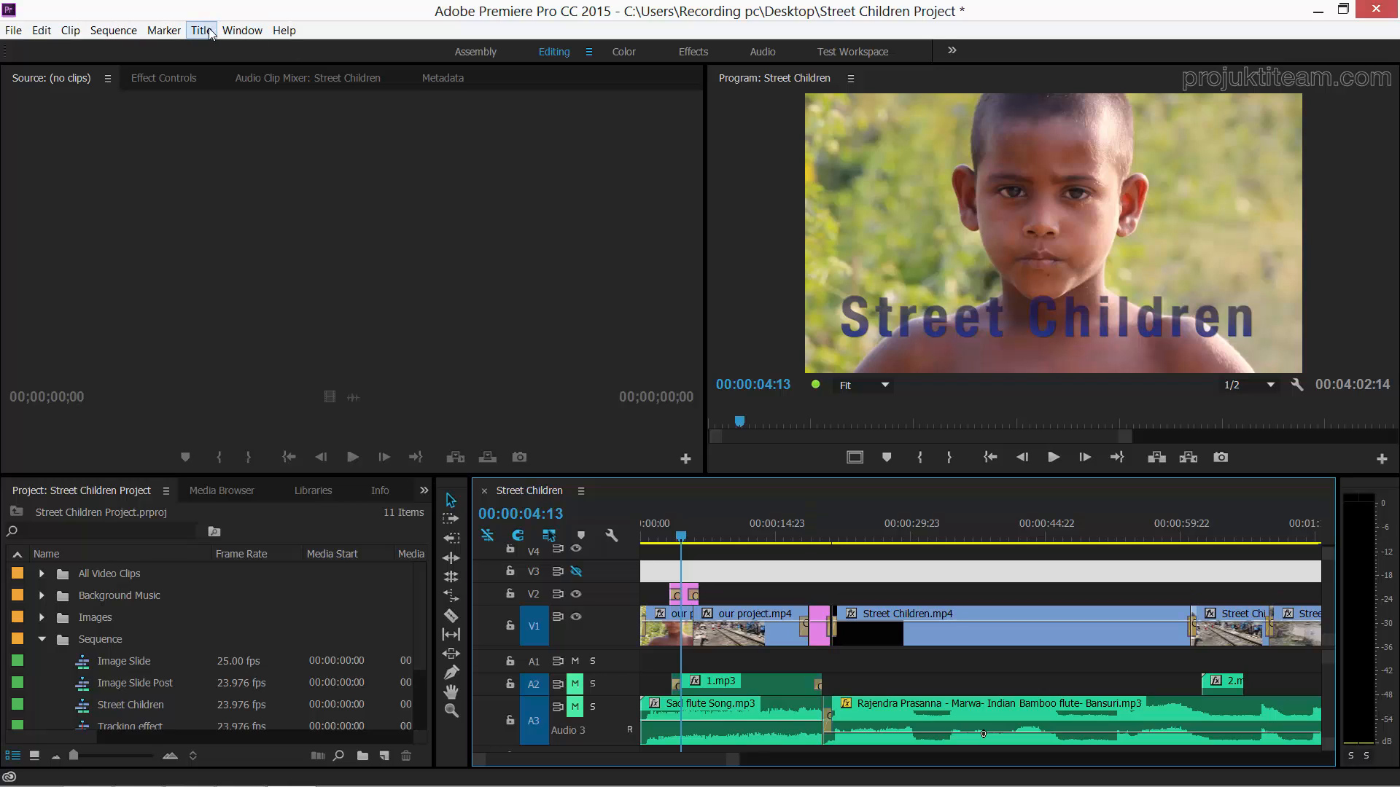
click(41, 638)
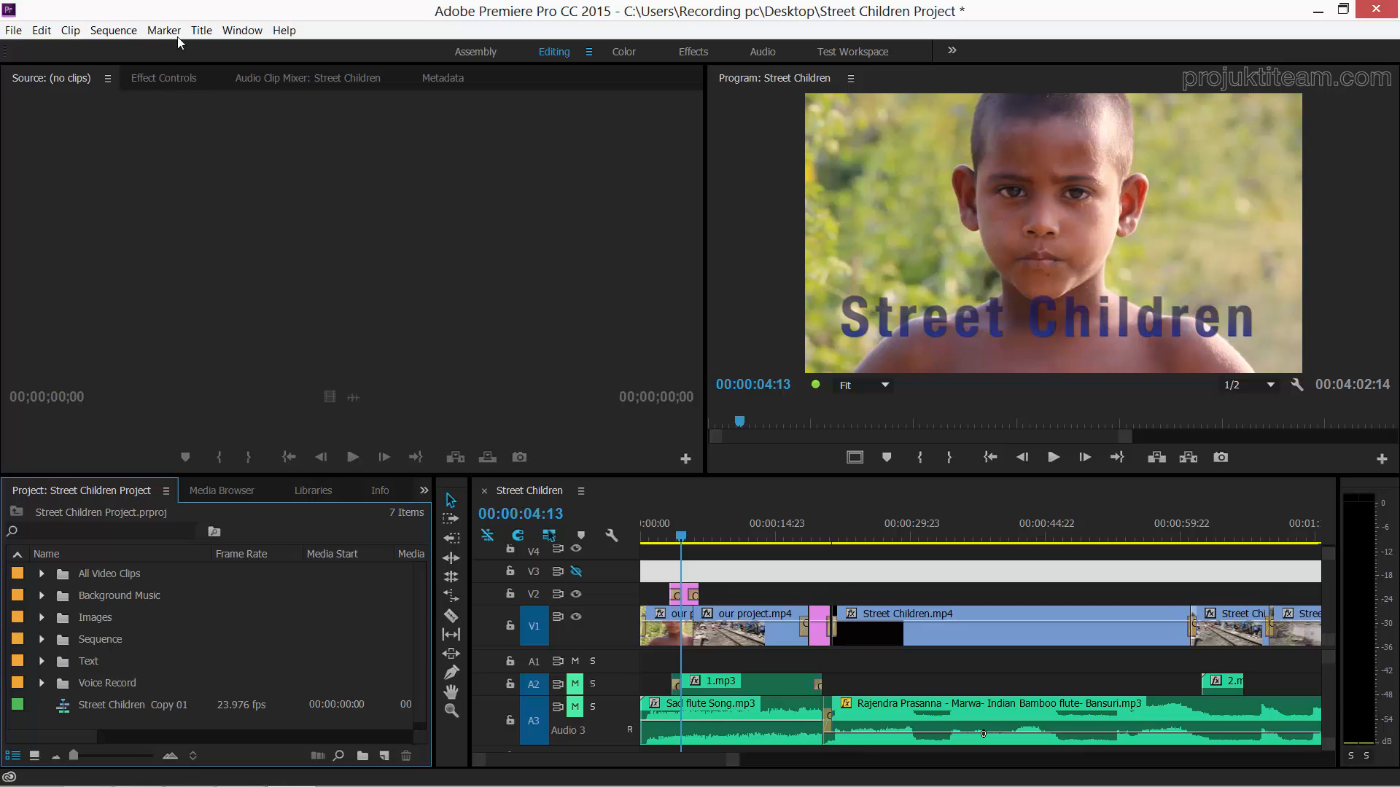
- Create a new default still title named Title 06, keeping the preset video settings
click(198, 31)
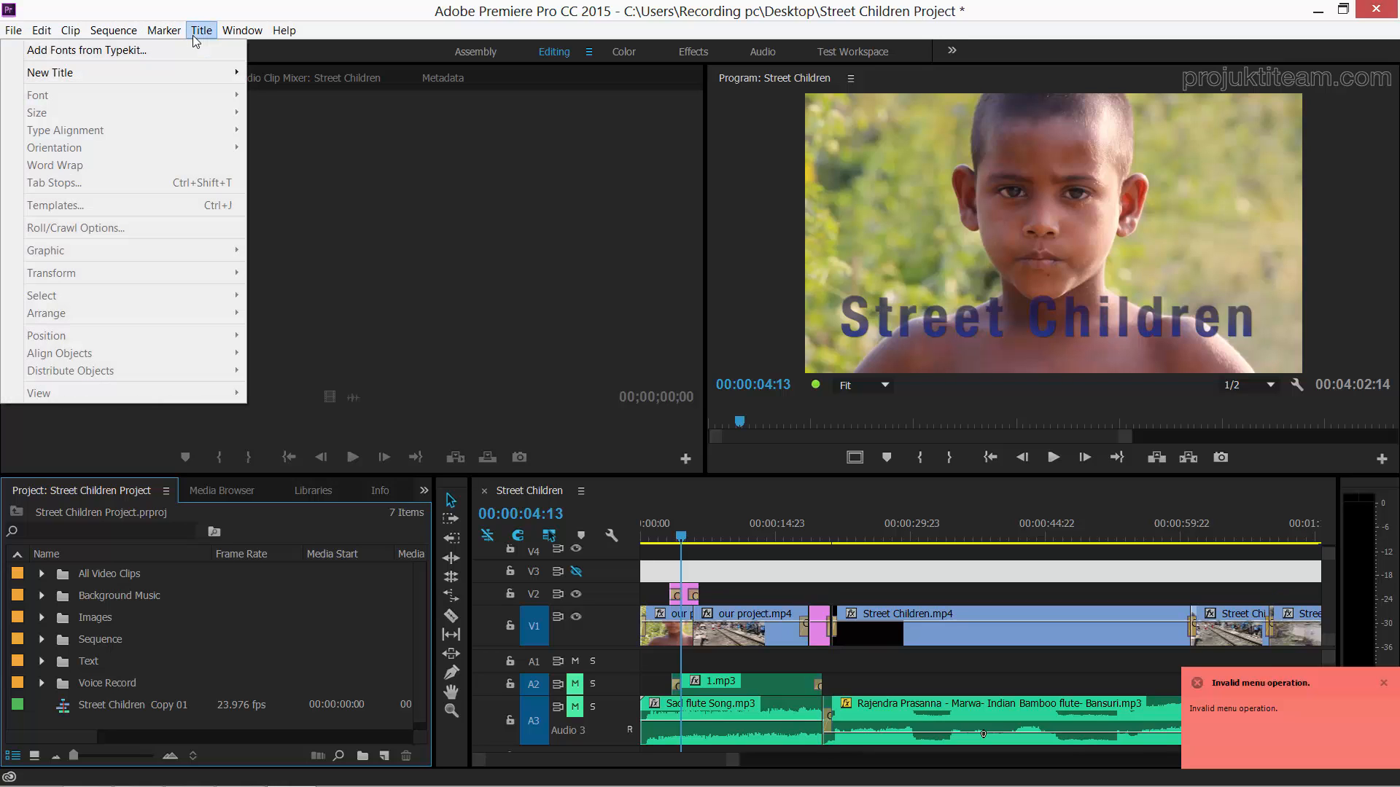
mouse_move(137, 72)
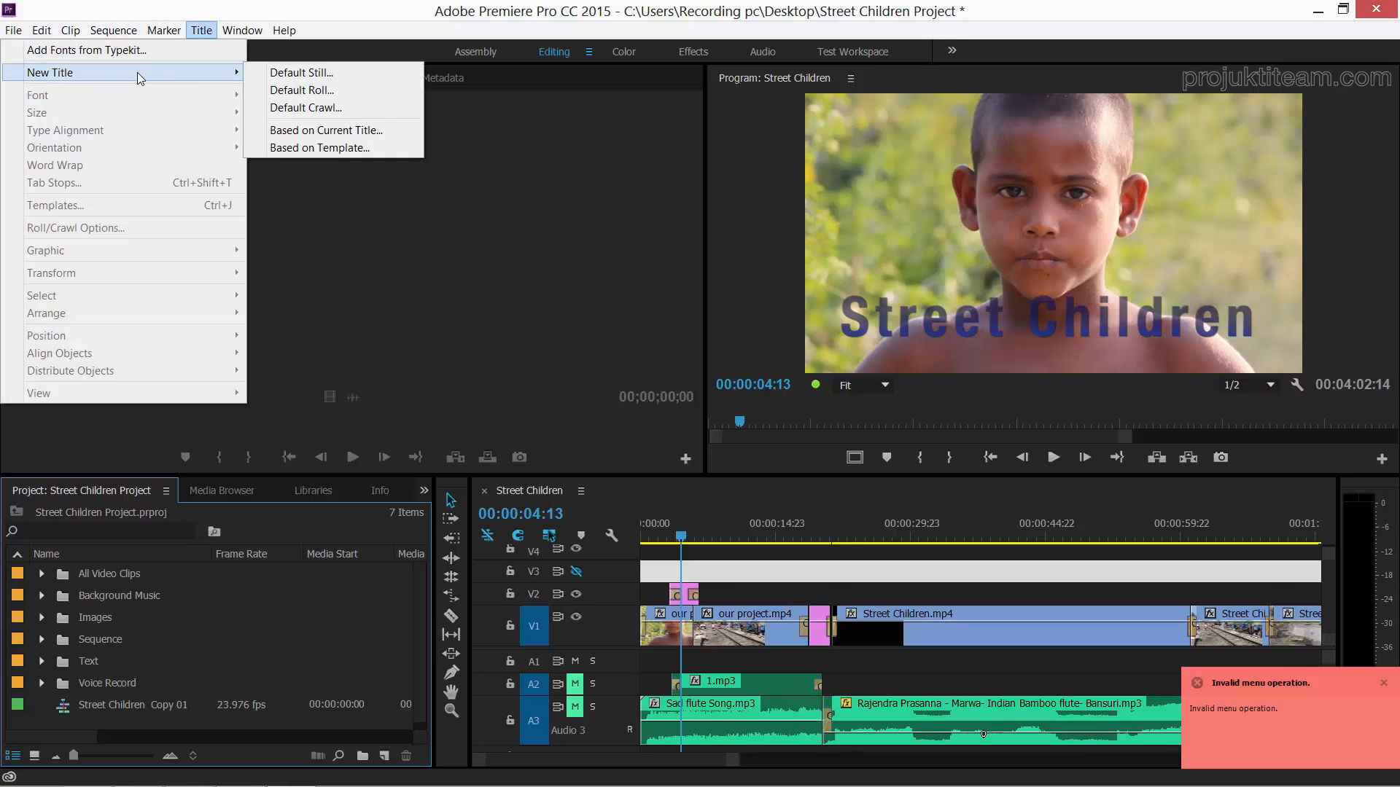
click(315, 74)
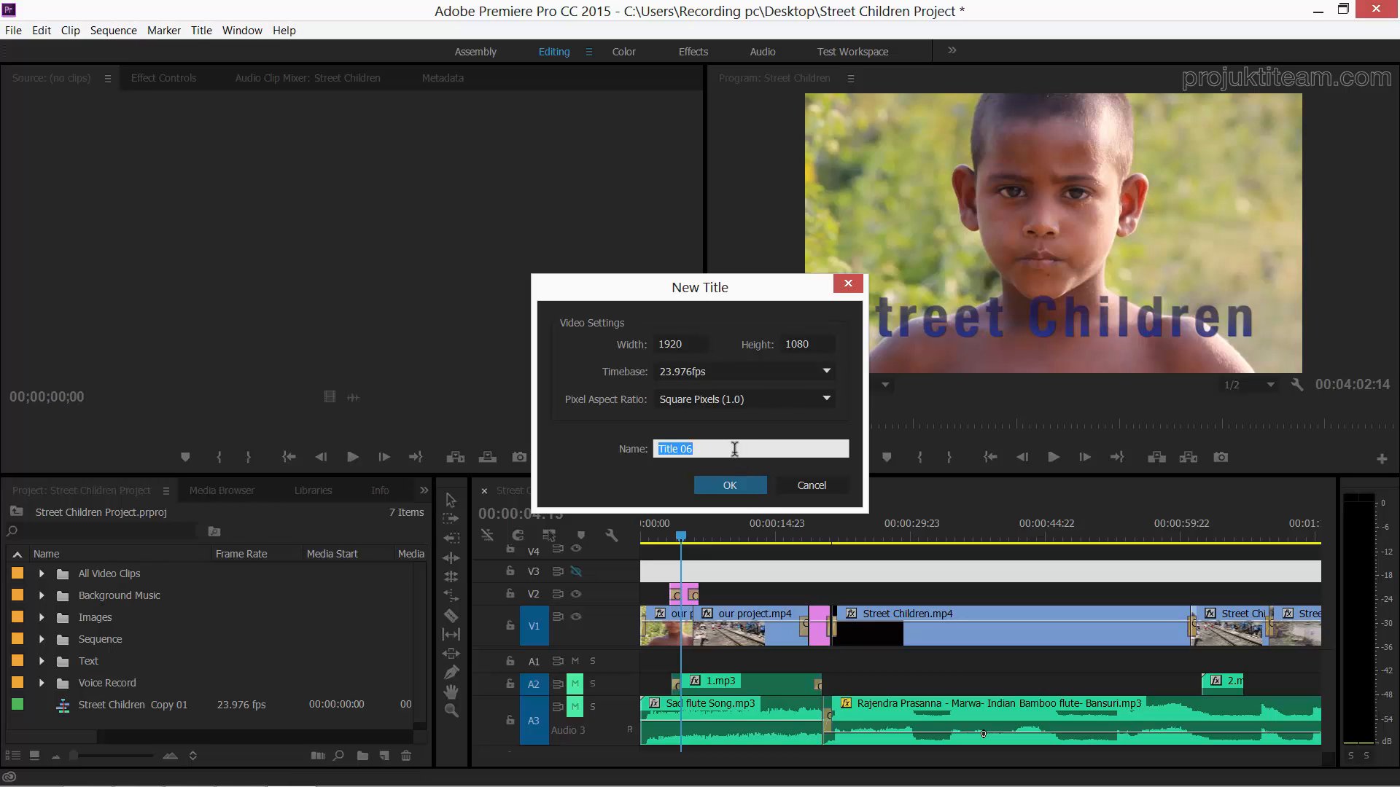
click(730, 485)
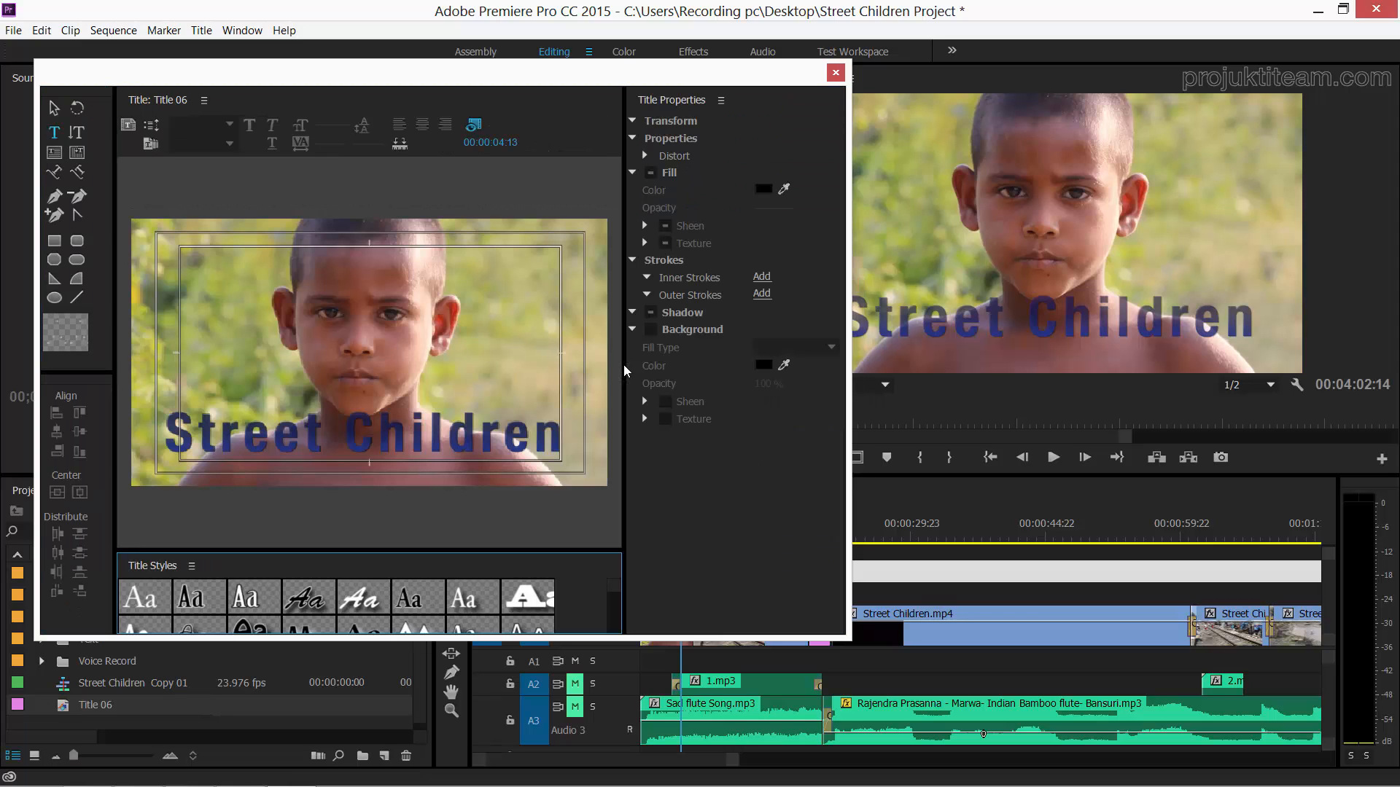
mouse_move(549, 85)
mouse_down()
mouse_move(802, 132)
mouse_move(978, 117)
mouse_up()
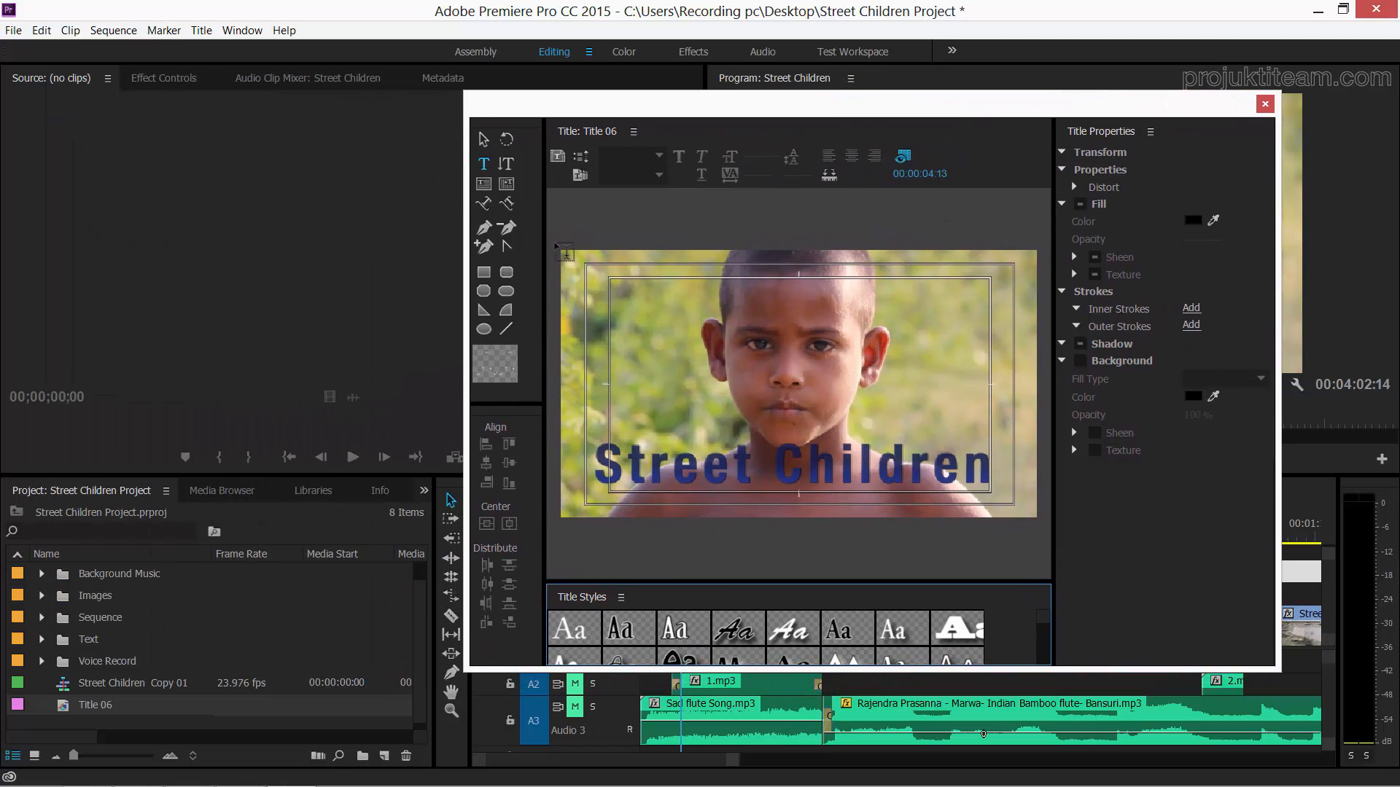
click(801, 467)
click(802, 468)
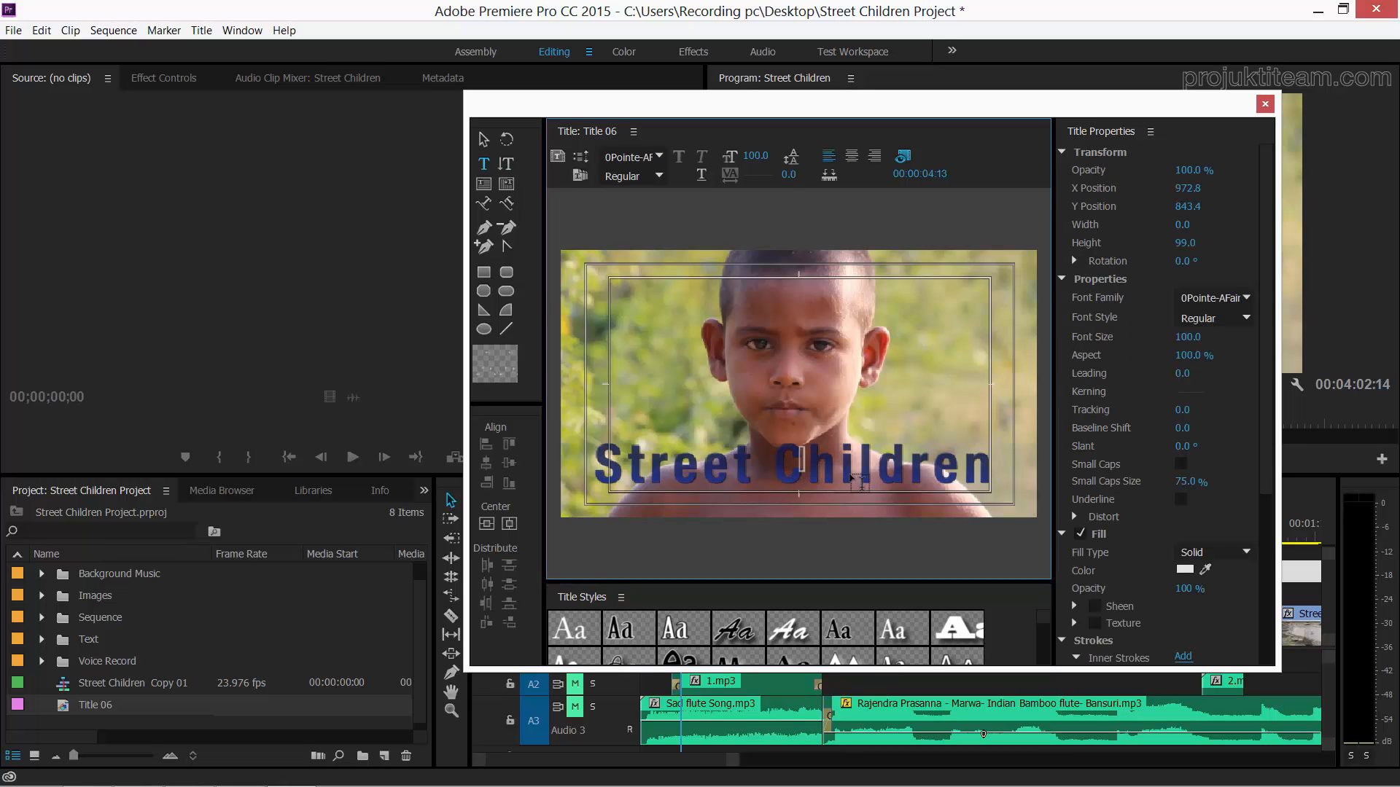
key(Escape)
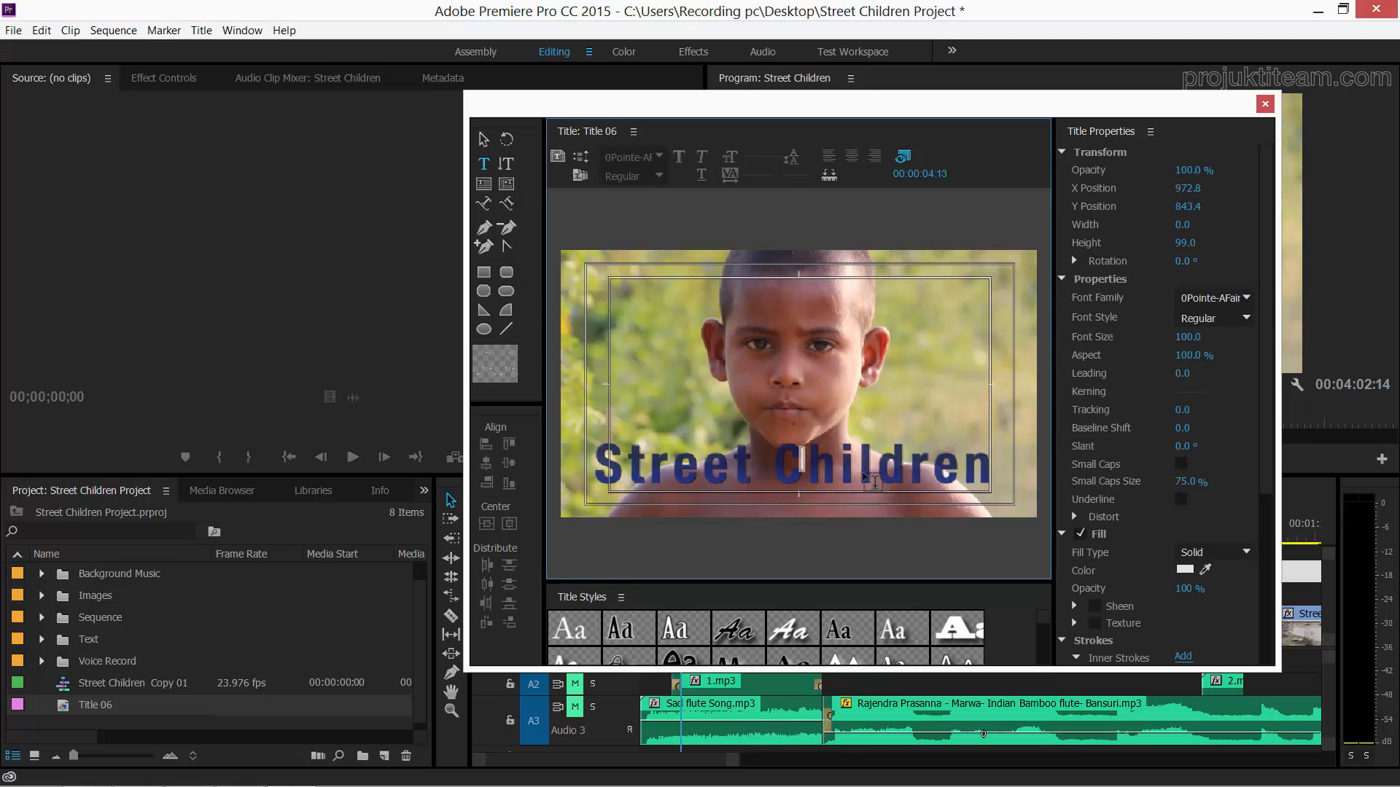
click(484, 140)
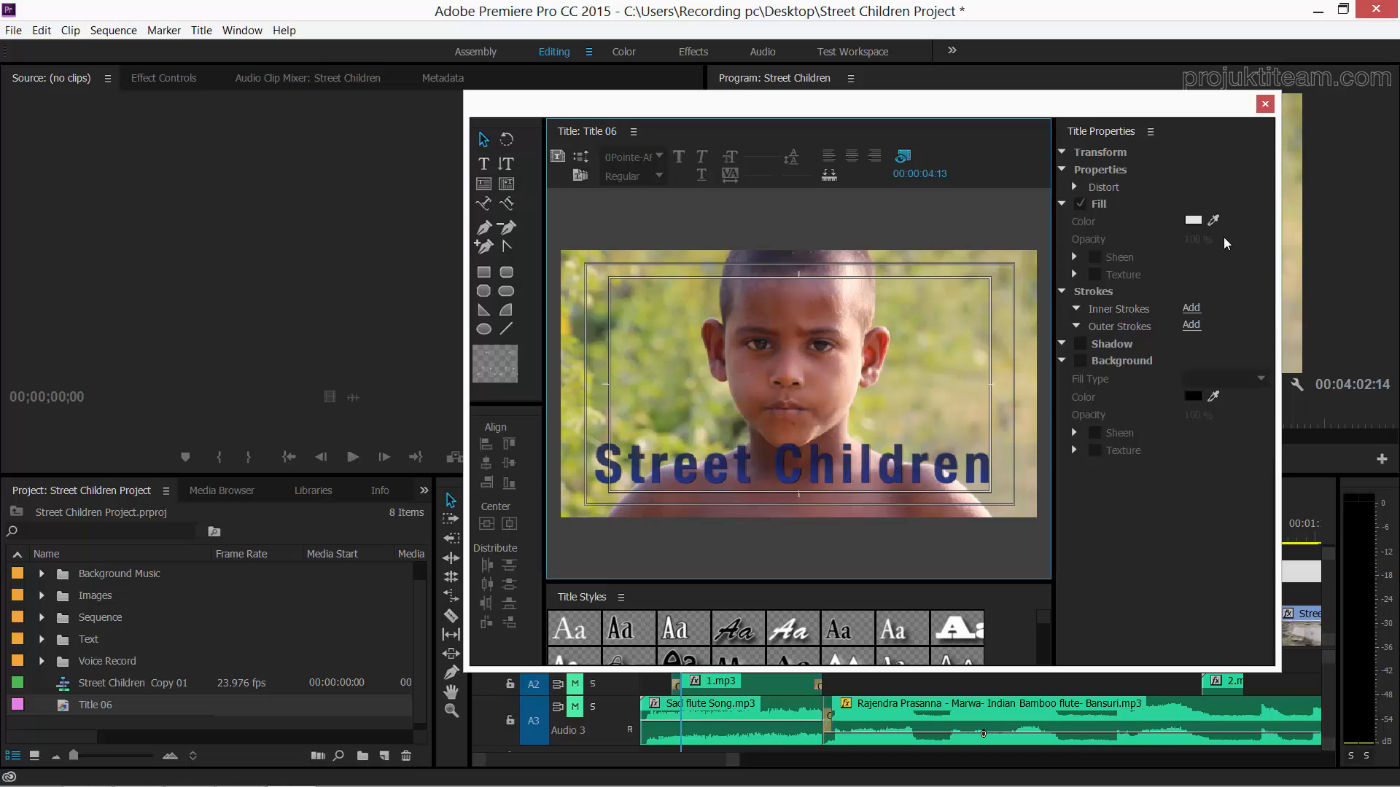
click(1265, 103)
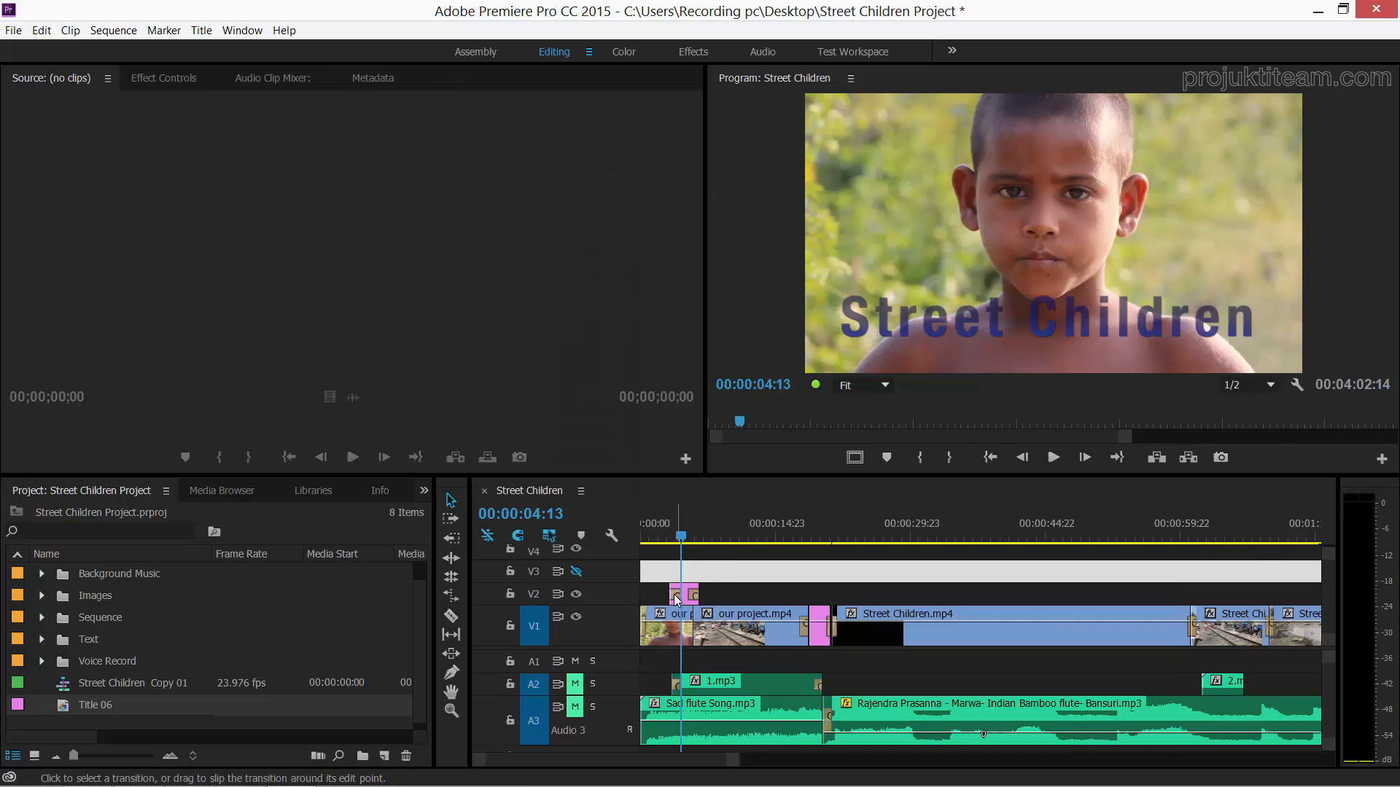
- Move the existing title clip from V2 to hidden track V3 above Street Children.mp4, keeping V2's output enabled
click(575, 595)
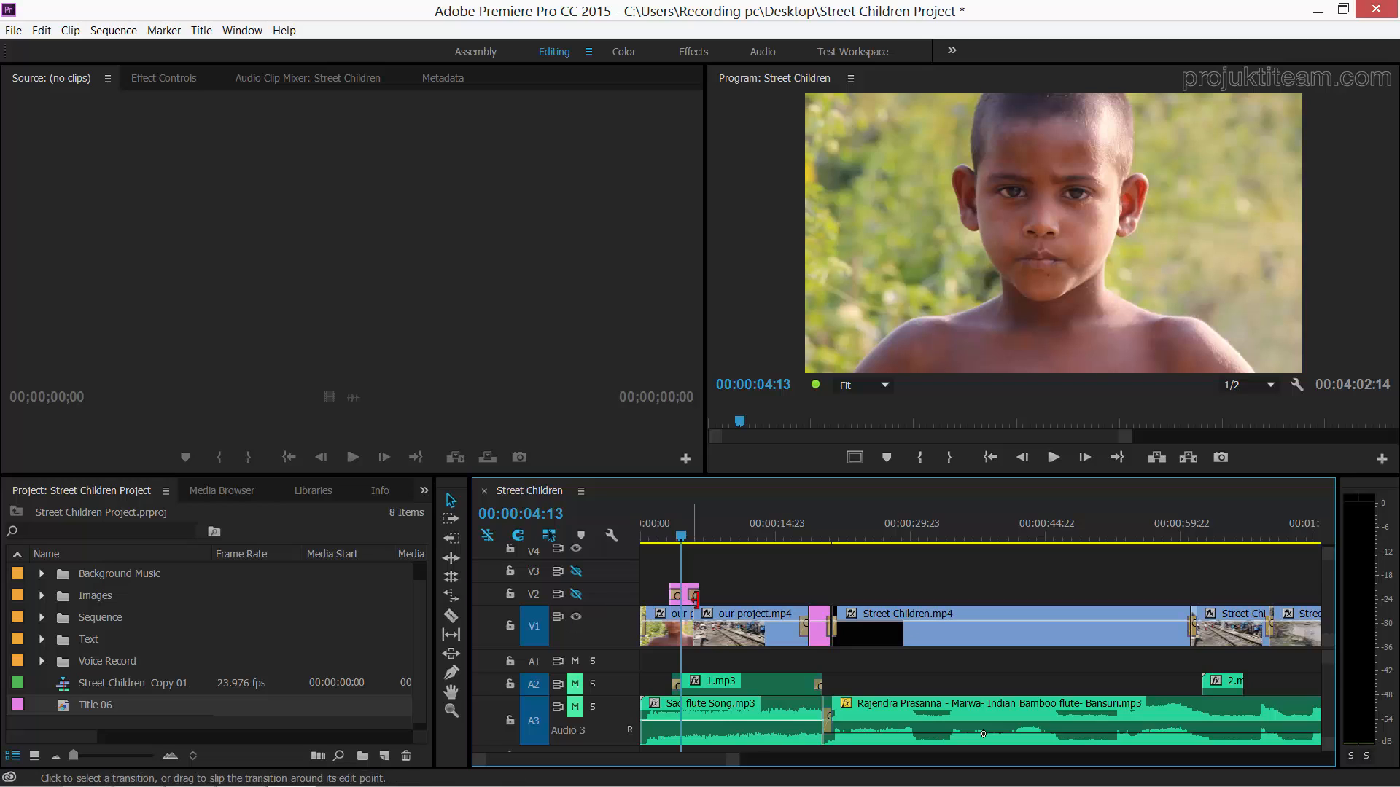
drag(686, 596, 957, 573)
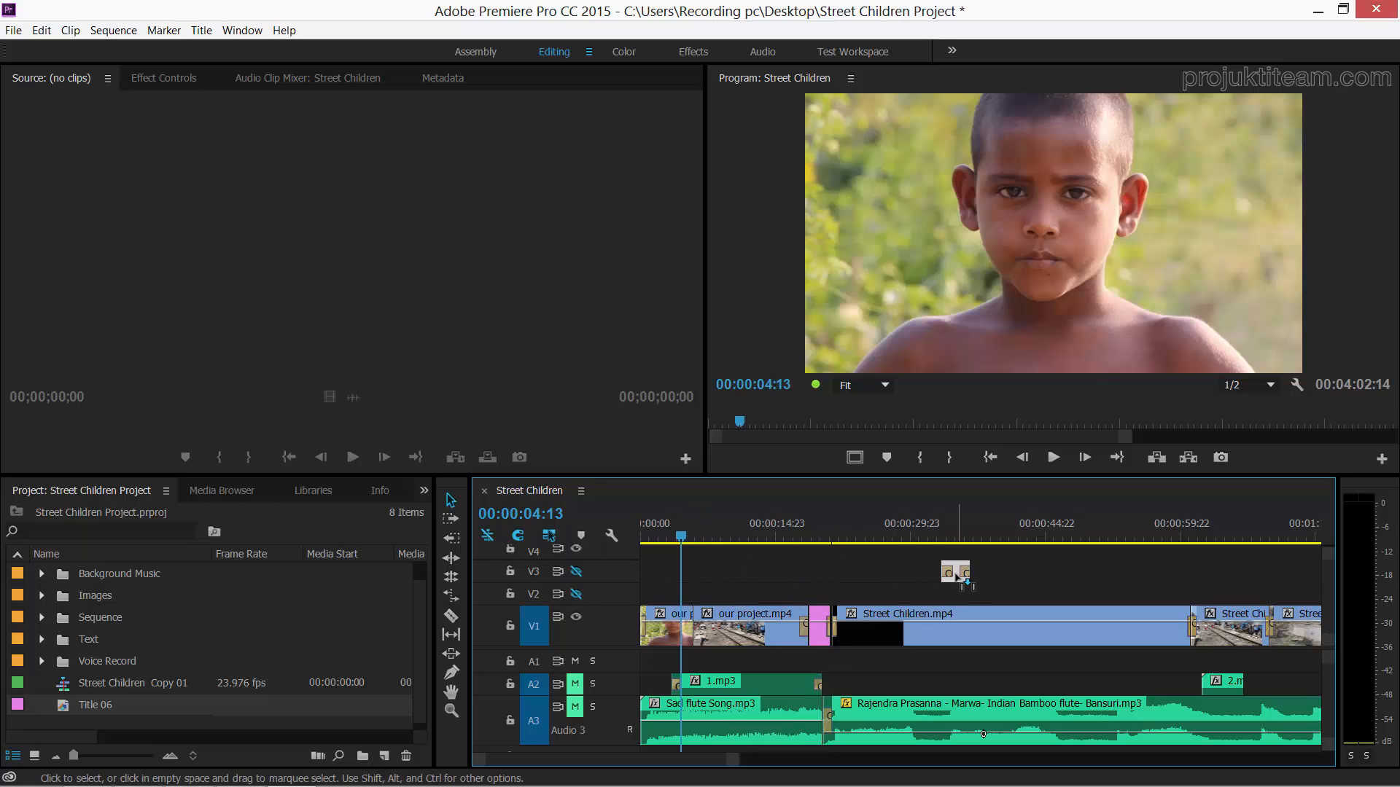
click(576, 593)
- Reopen Title 06 for editing and place a text object with the letter "S" near the boy's shoulder
click(86, 707)
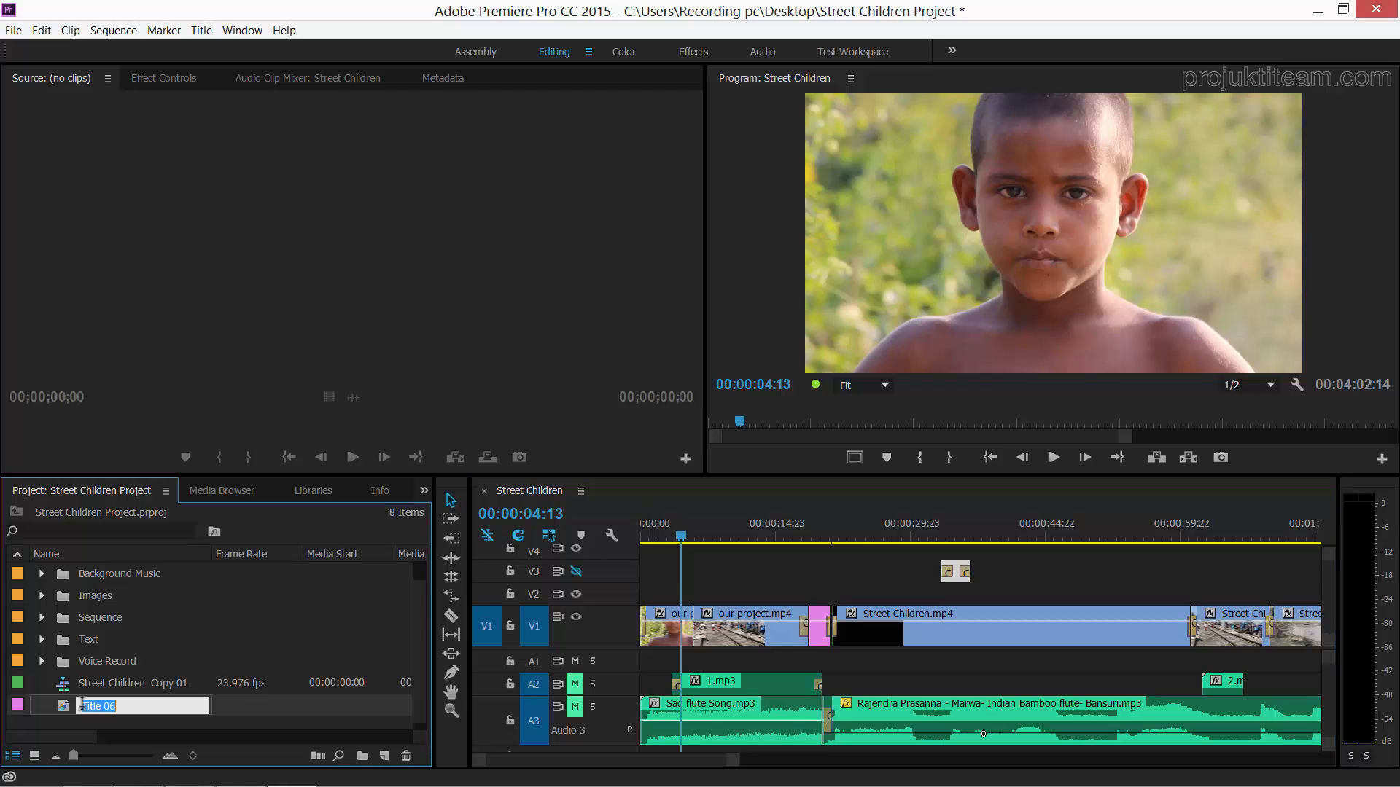
click(101, 706)
click(60, 727)
double_click(59, 710)
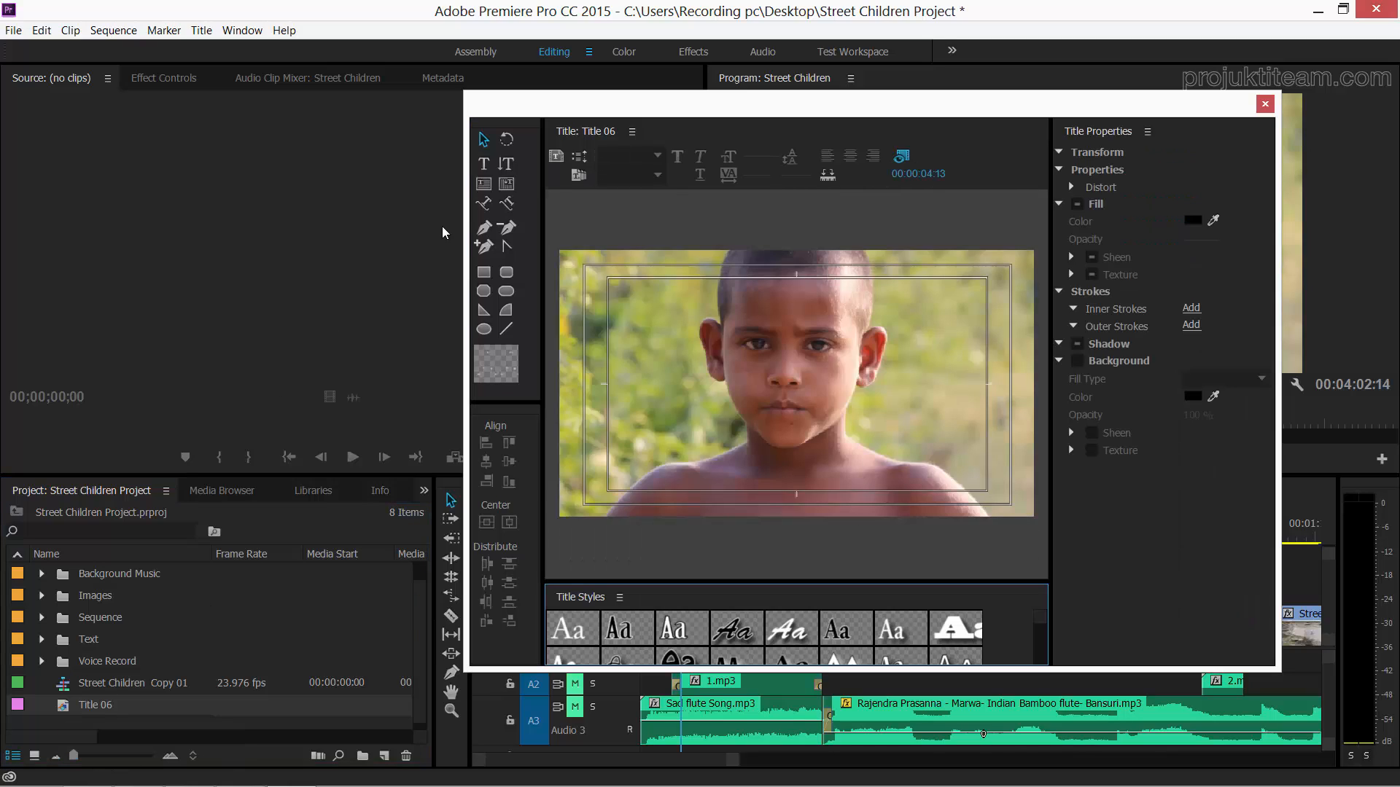
click(487, 169)
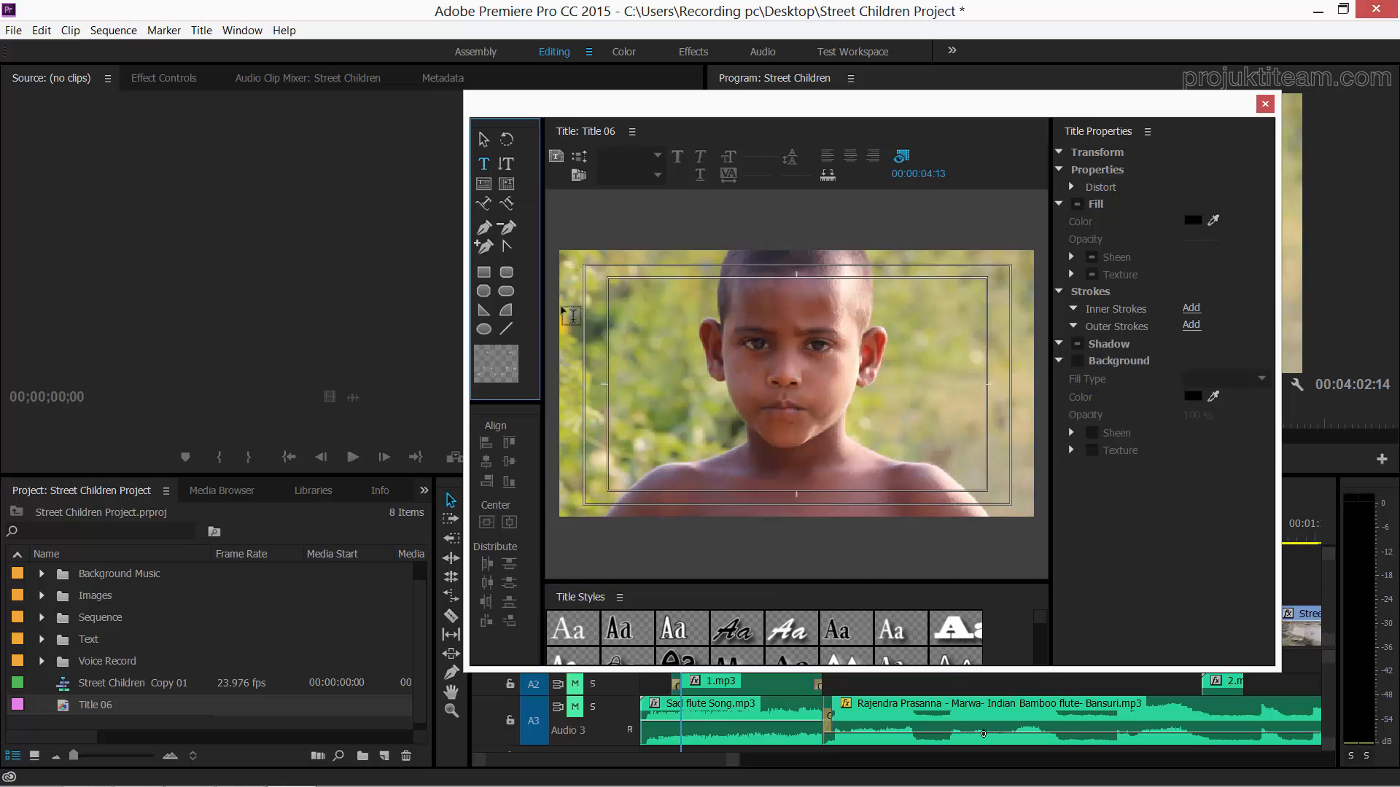
click(740, 470)
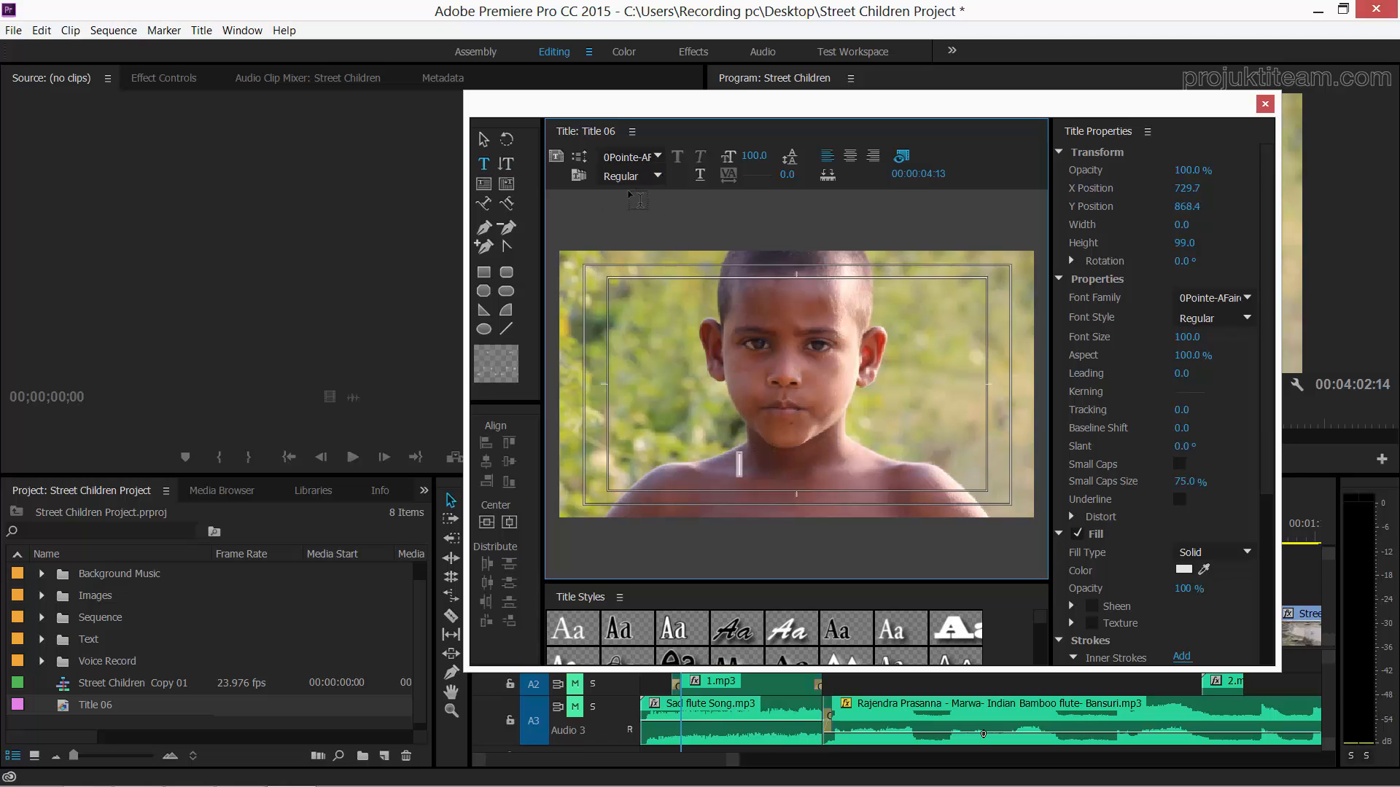
text(S)
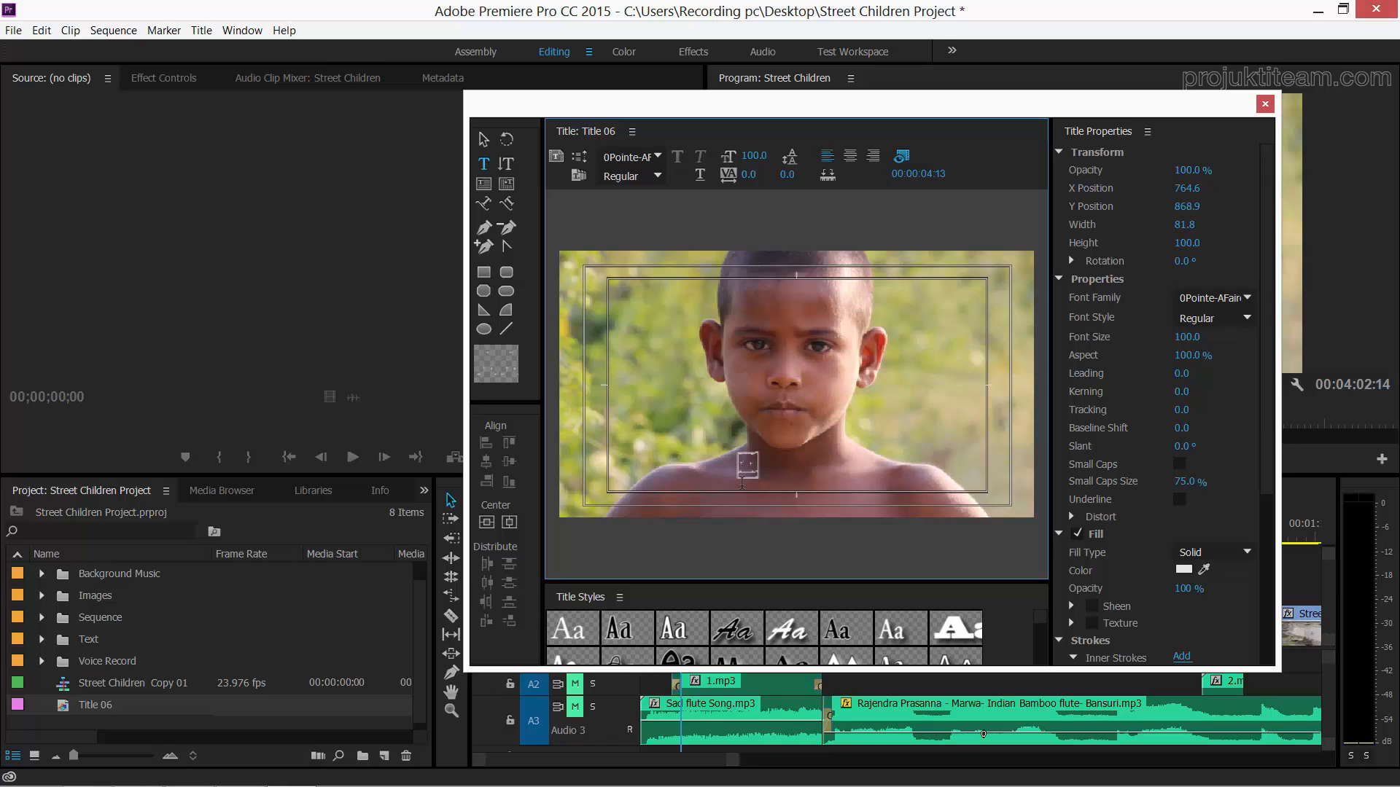
- Set the text object's font family to Adler
click(483, 138)
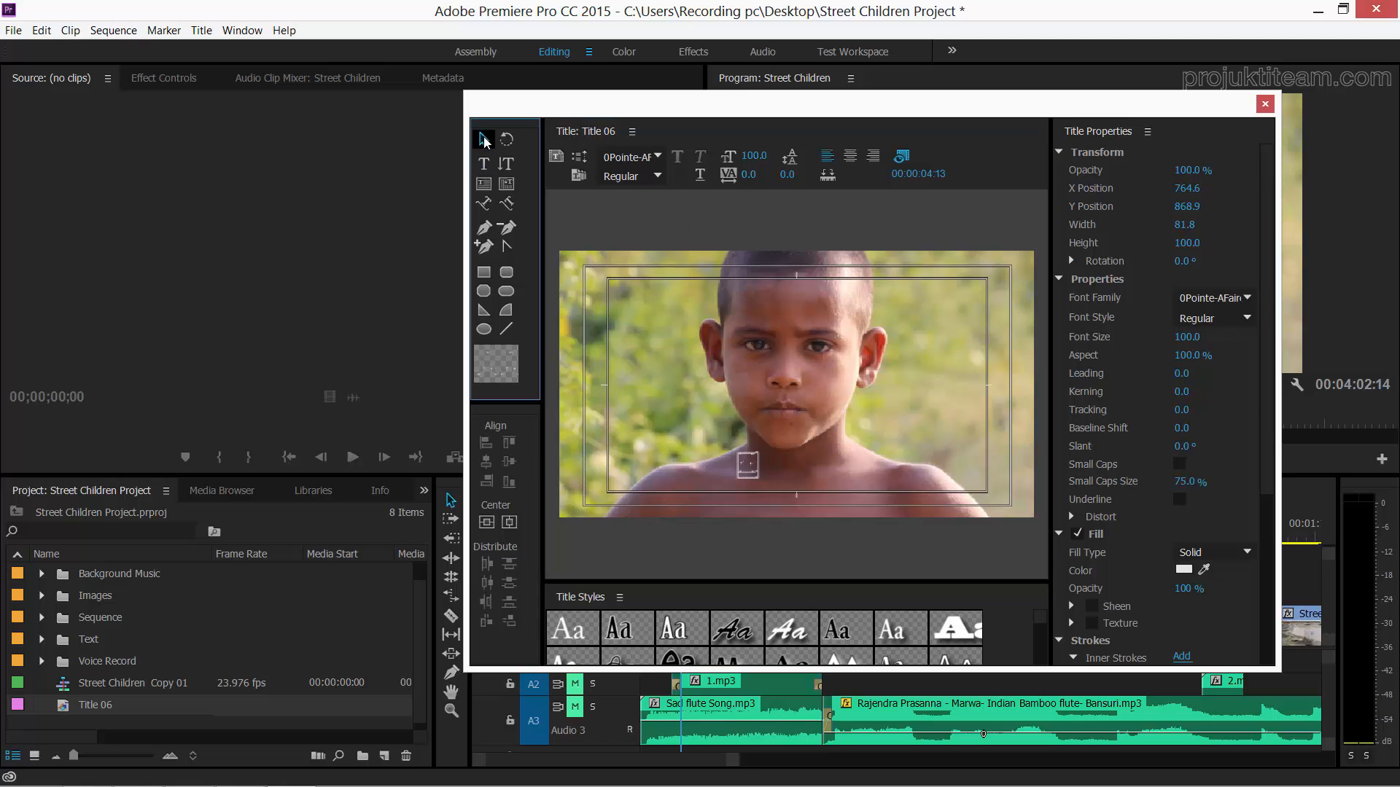
click(659, 157)
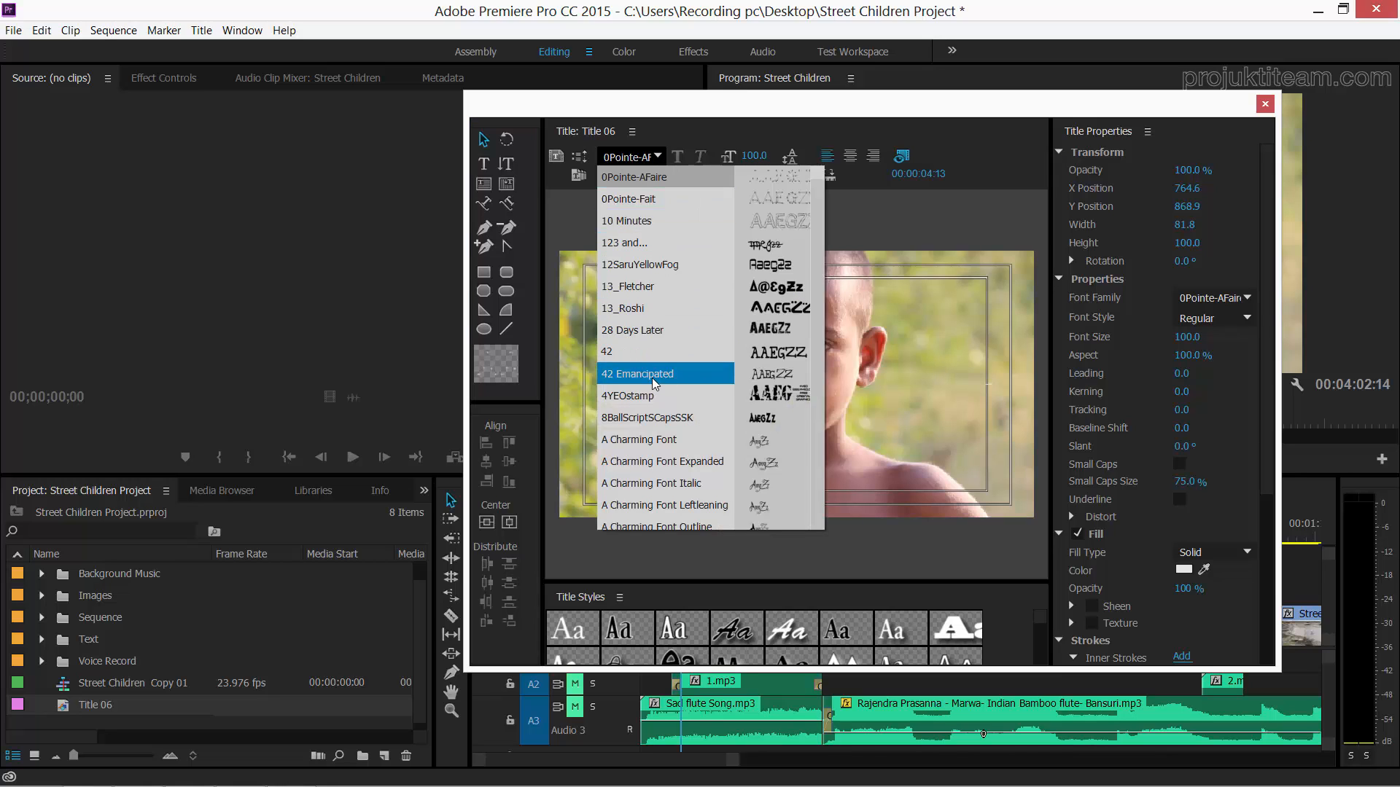
scroll(665, 341, down, 5)
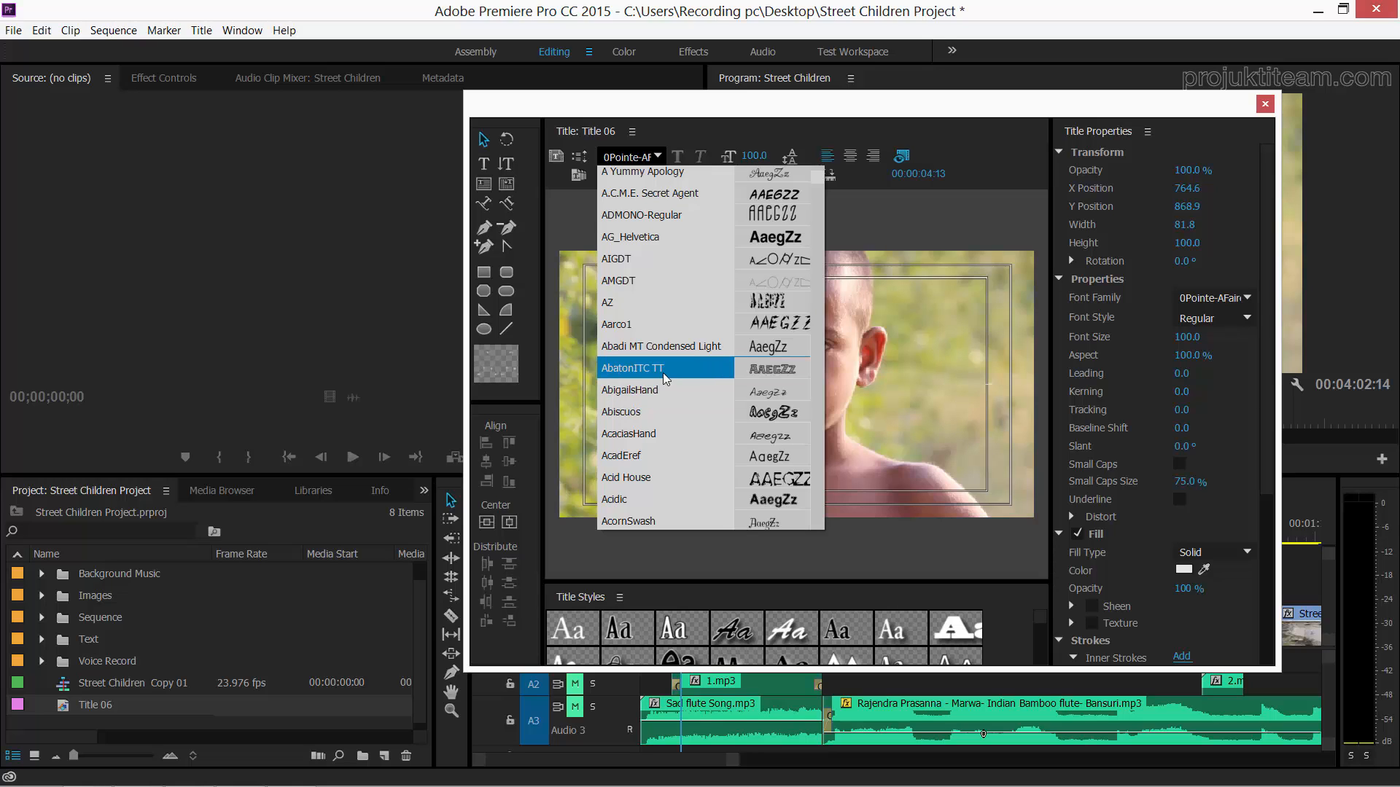
scroll(663, 373, down, 5)
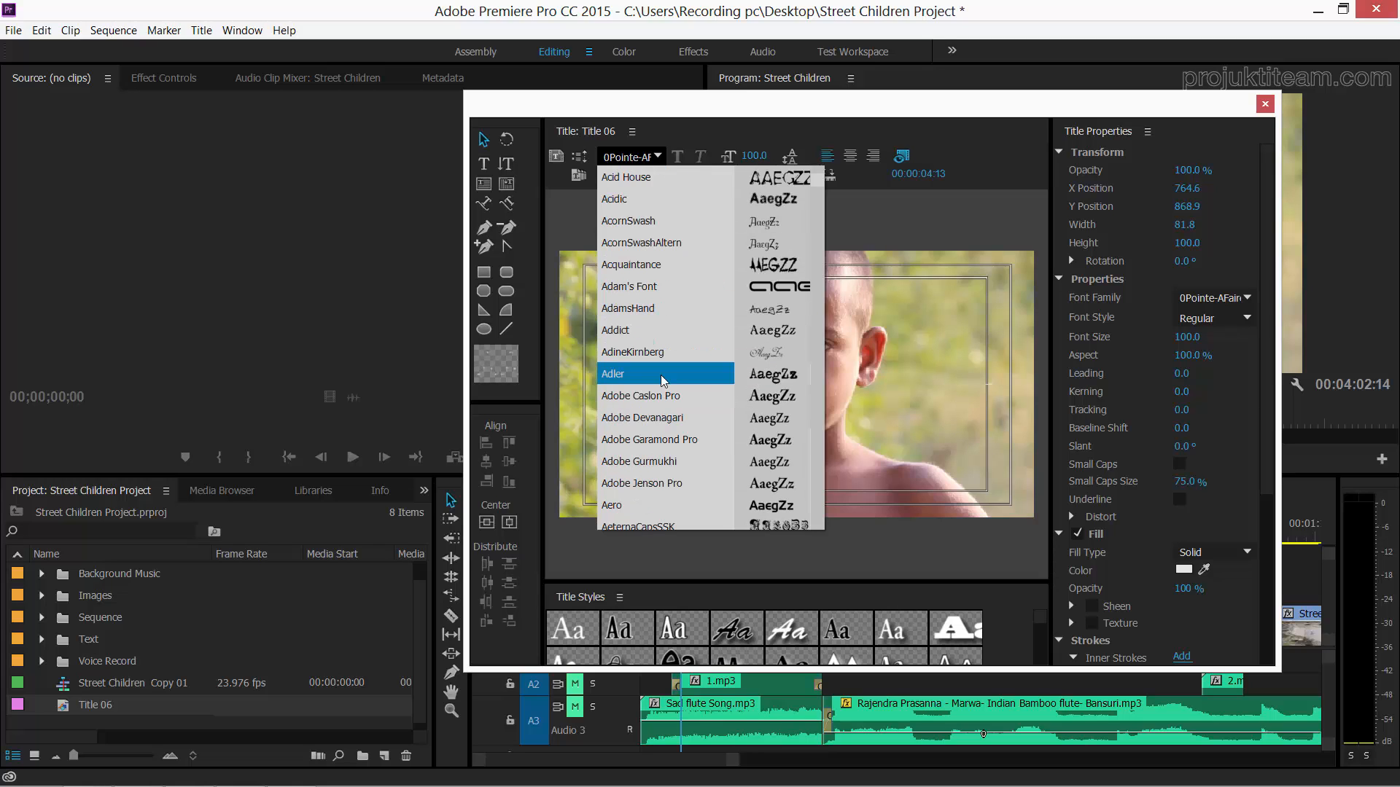
click(628, 374)
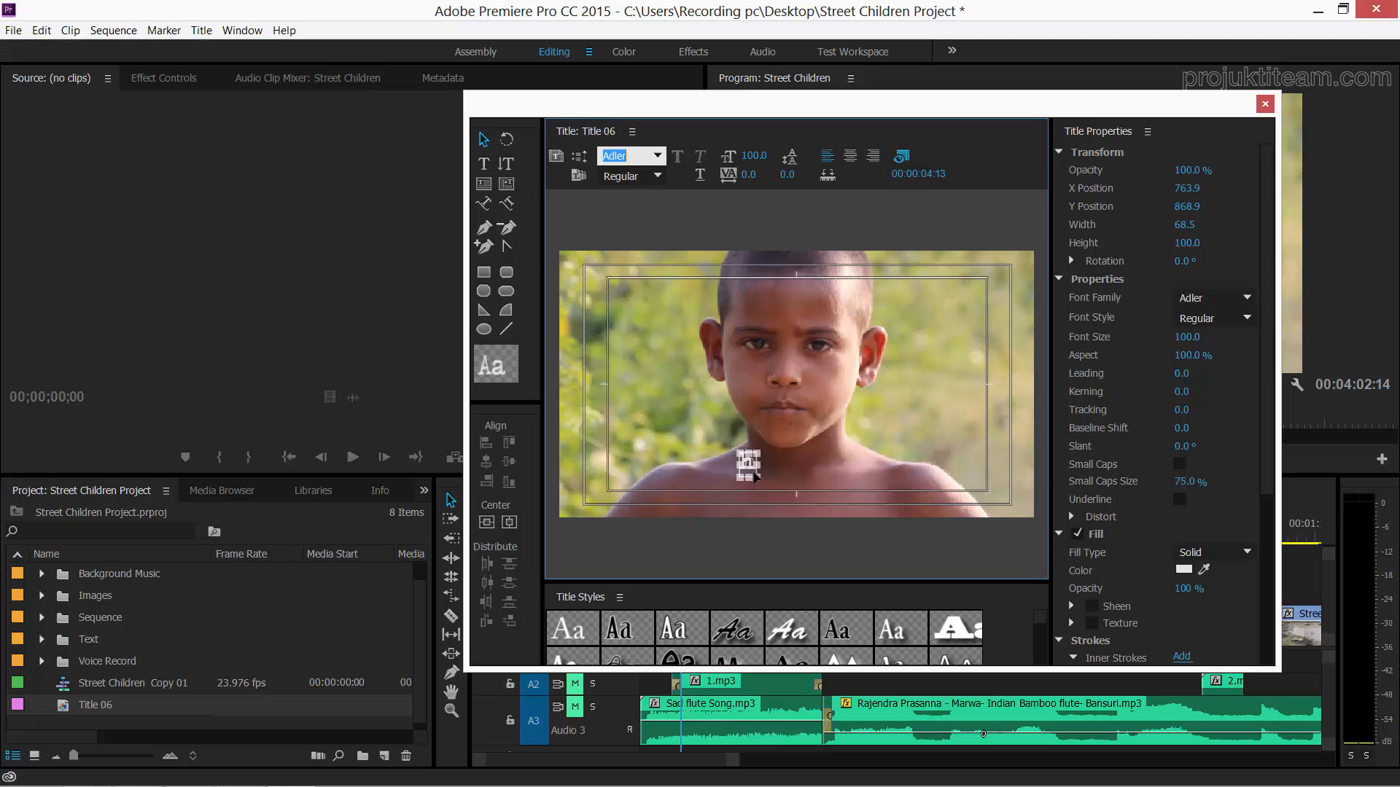
- Change the text to "Street Children" and move it across the boy's chest, to about X 893, Y 906
click(759, 471)
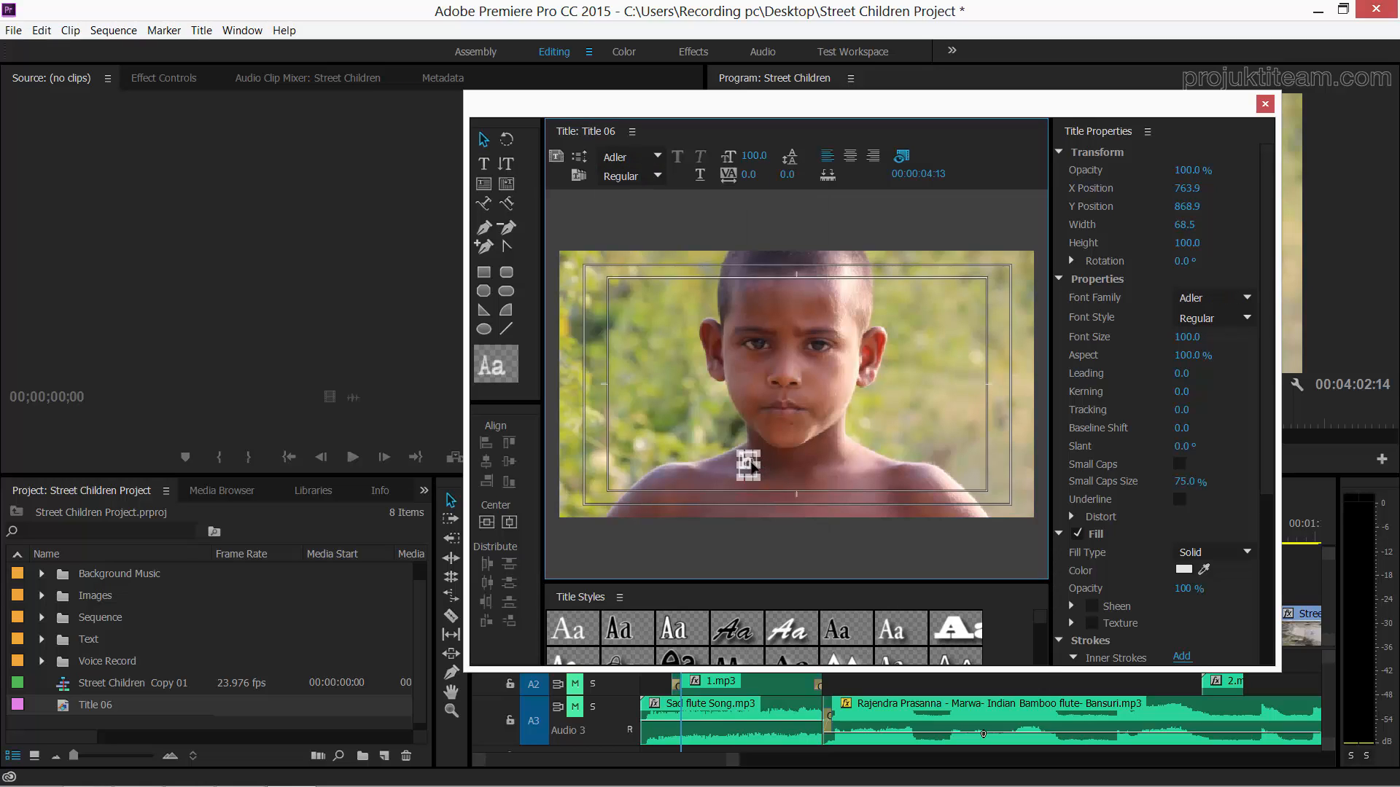
double_click(749, 465)
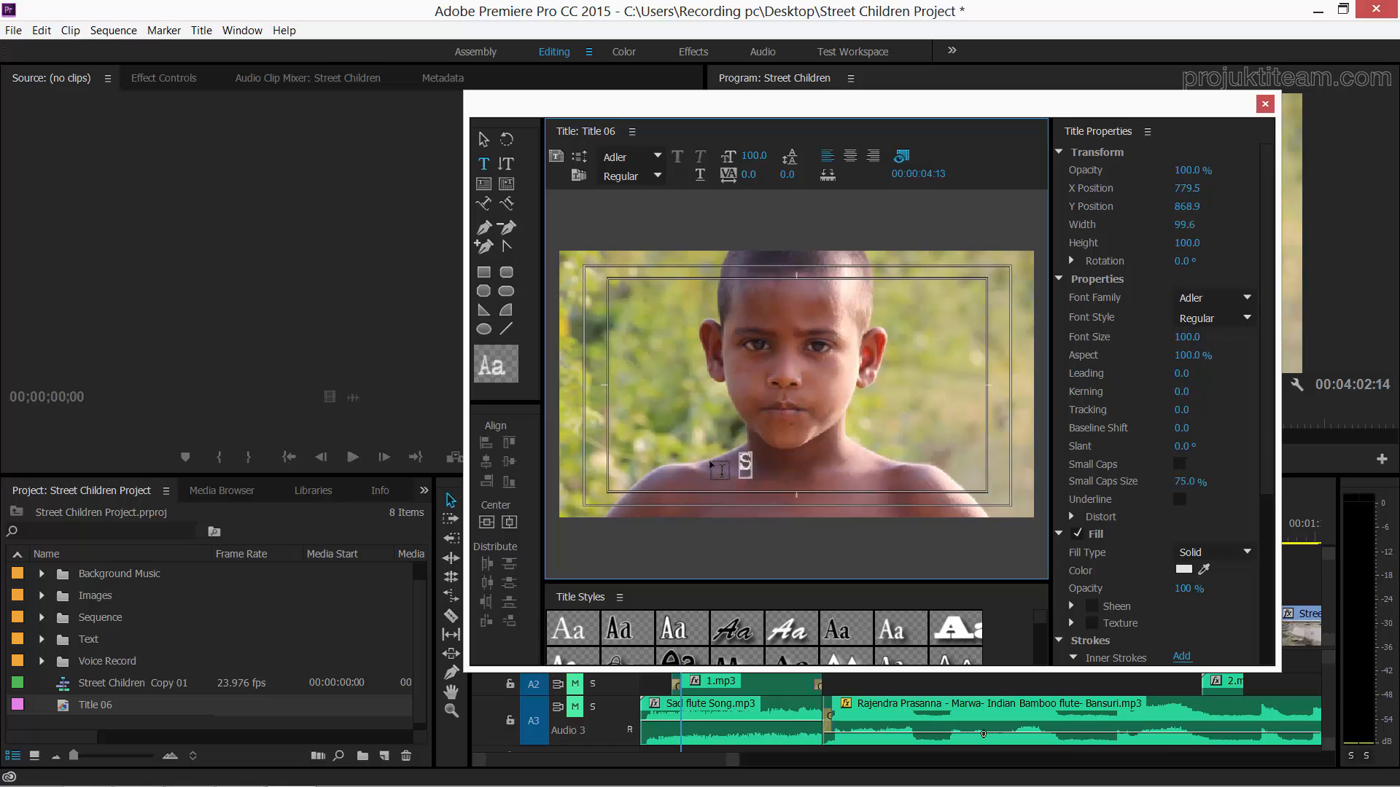
text(Street Childre)
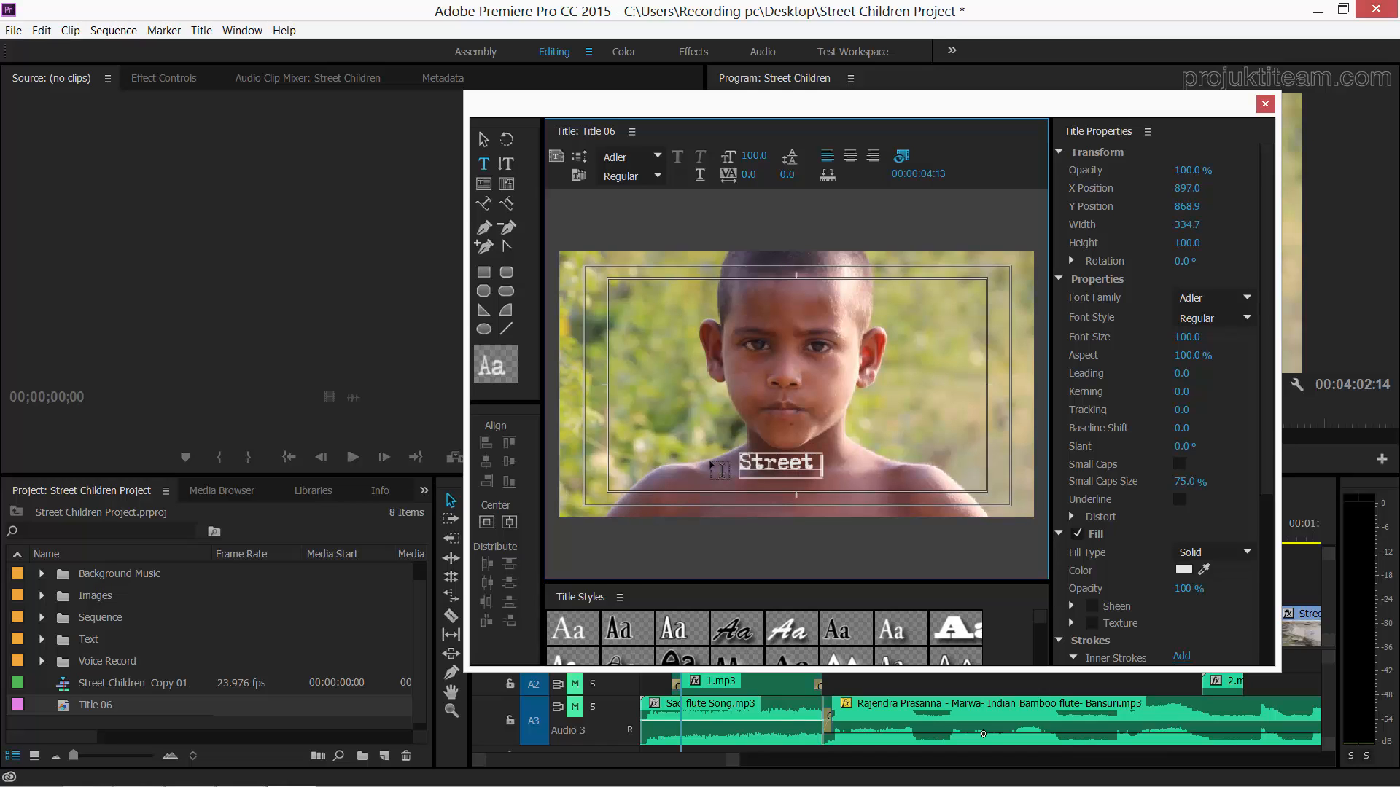
text(n)
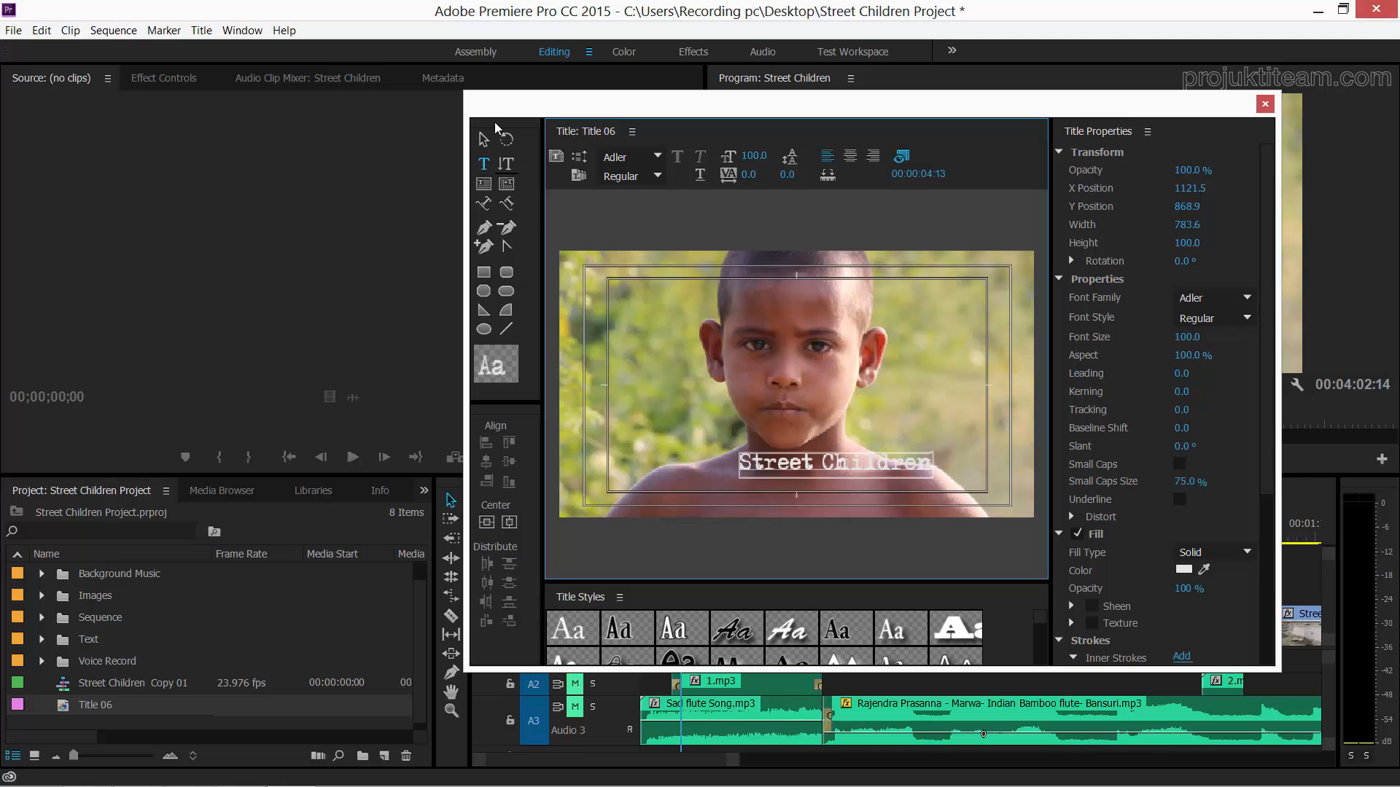
click(482, 137)
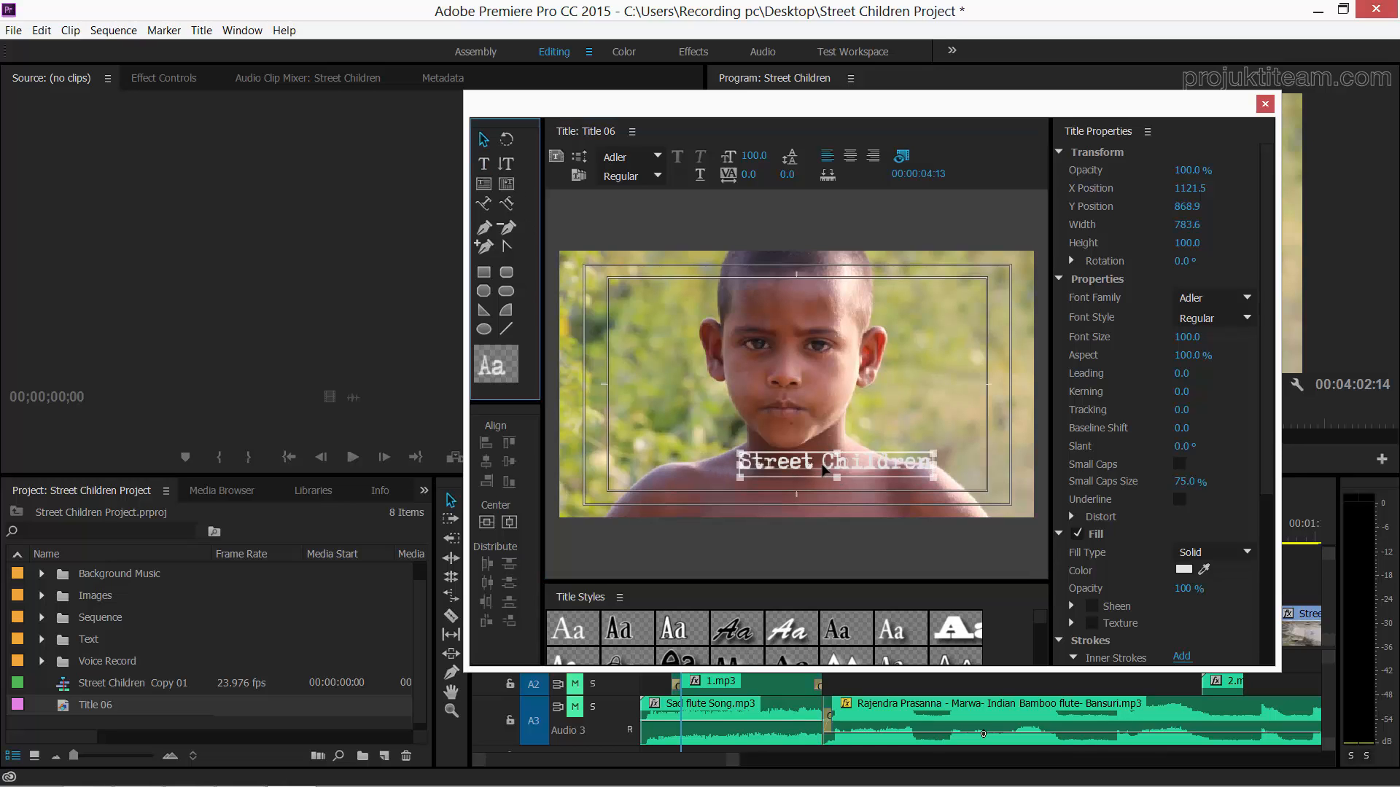
drag(829, 466, 766, 476)
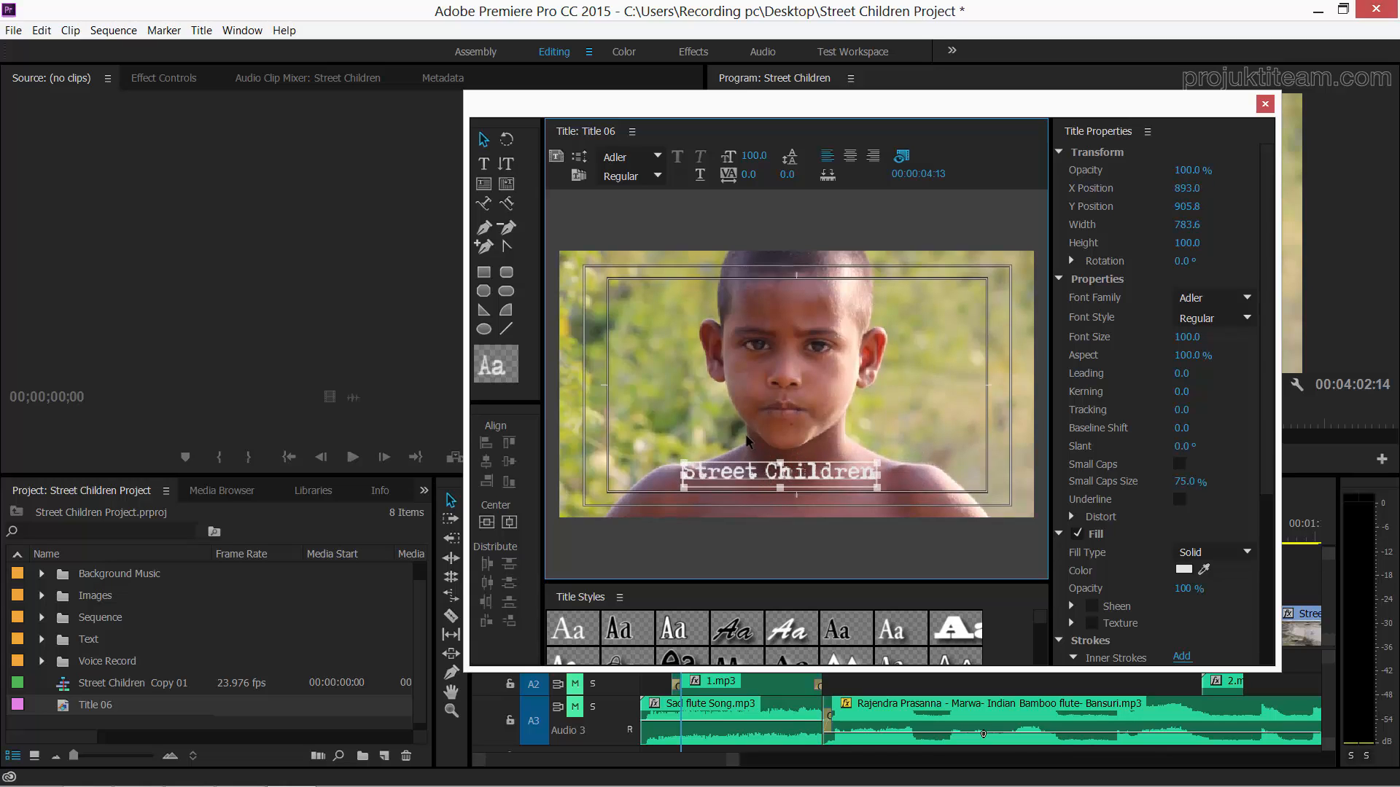
- Set the font family of the "Street Children" text to Helvetica
click(654, 154)
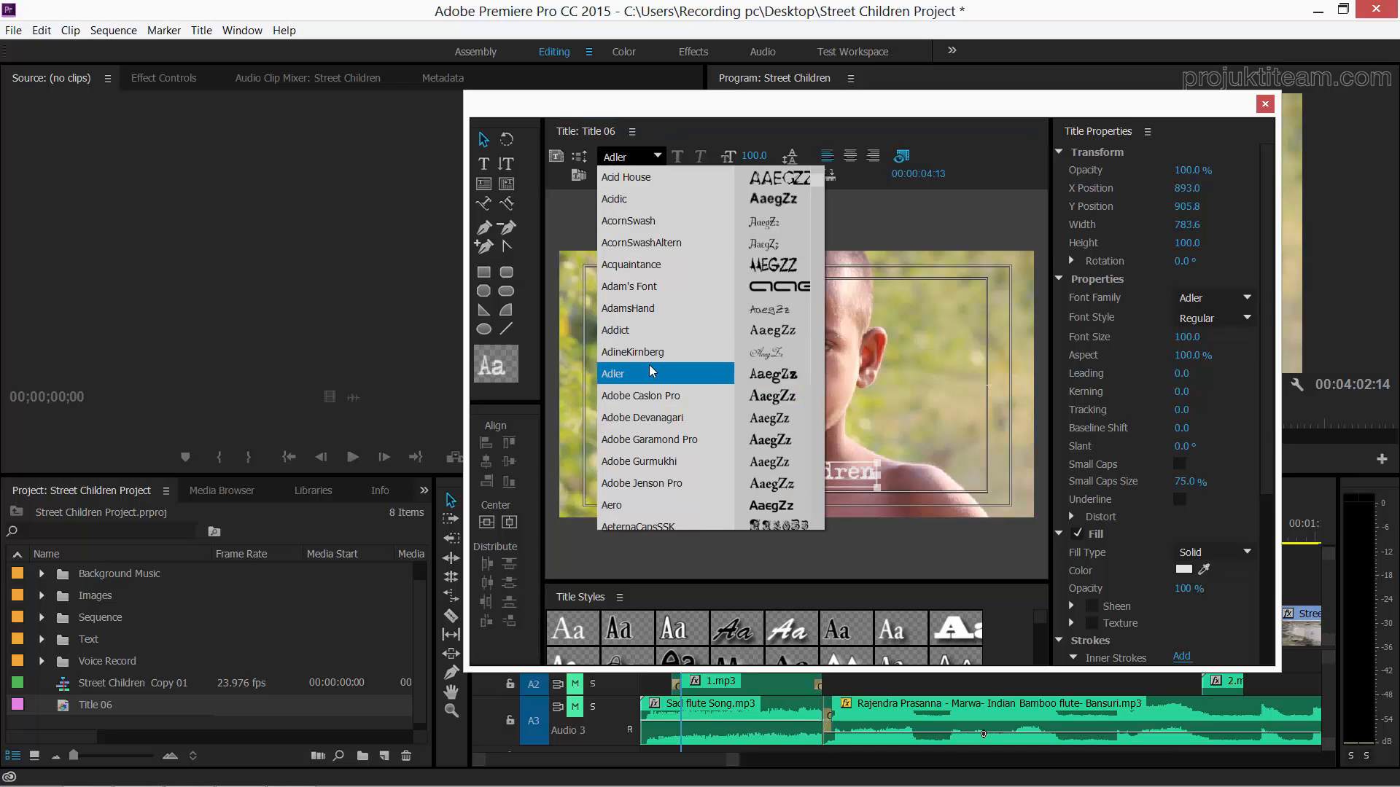
scroll(649, 369, down, 5)
scroll(676, 362, down, 5)
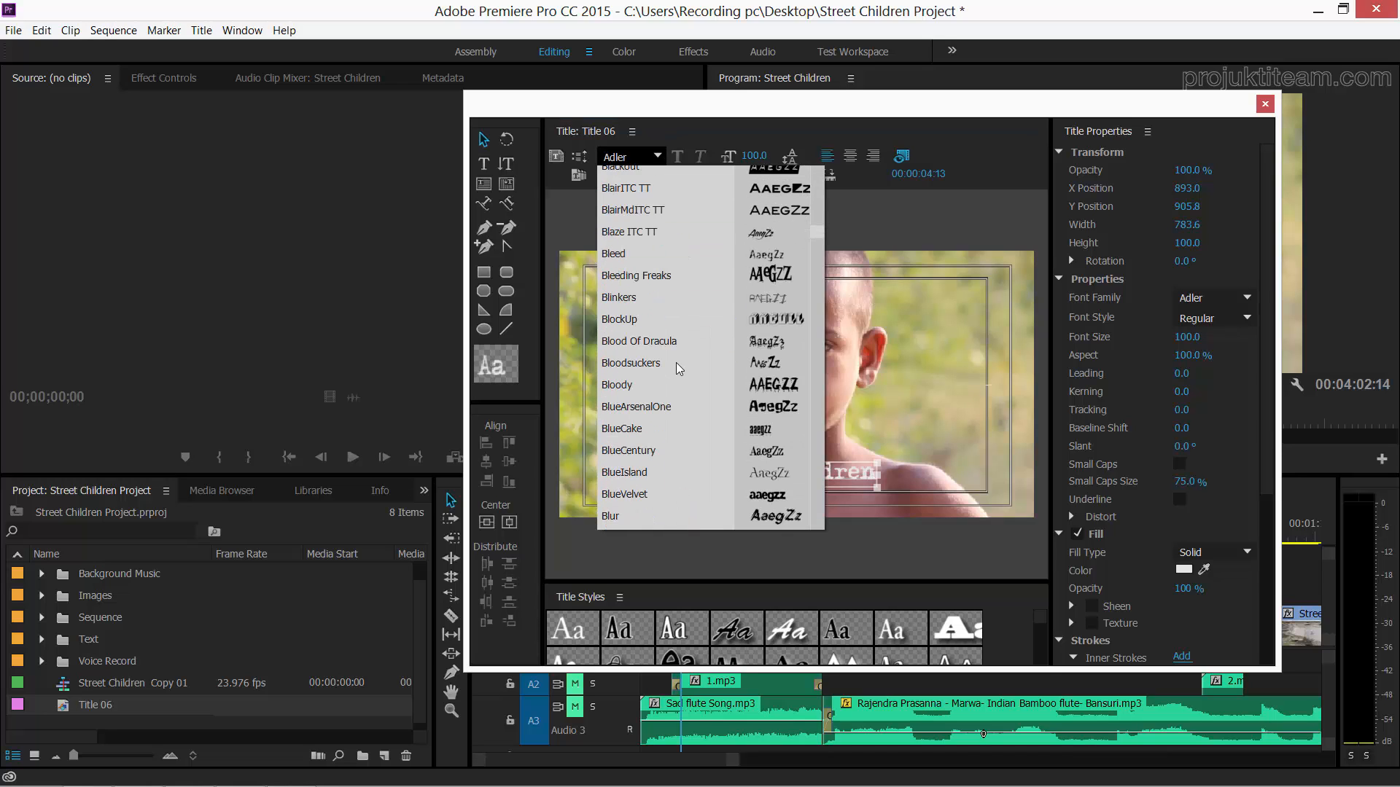
scroll(676, 362, down, 2)
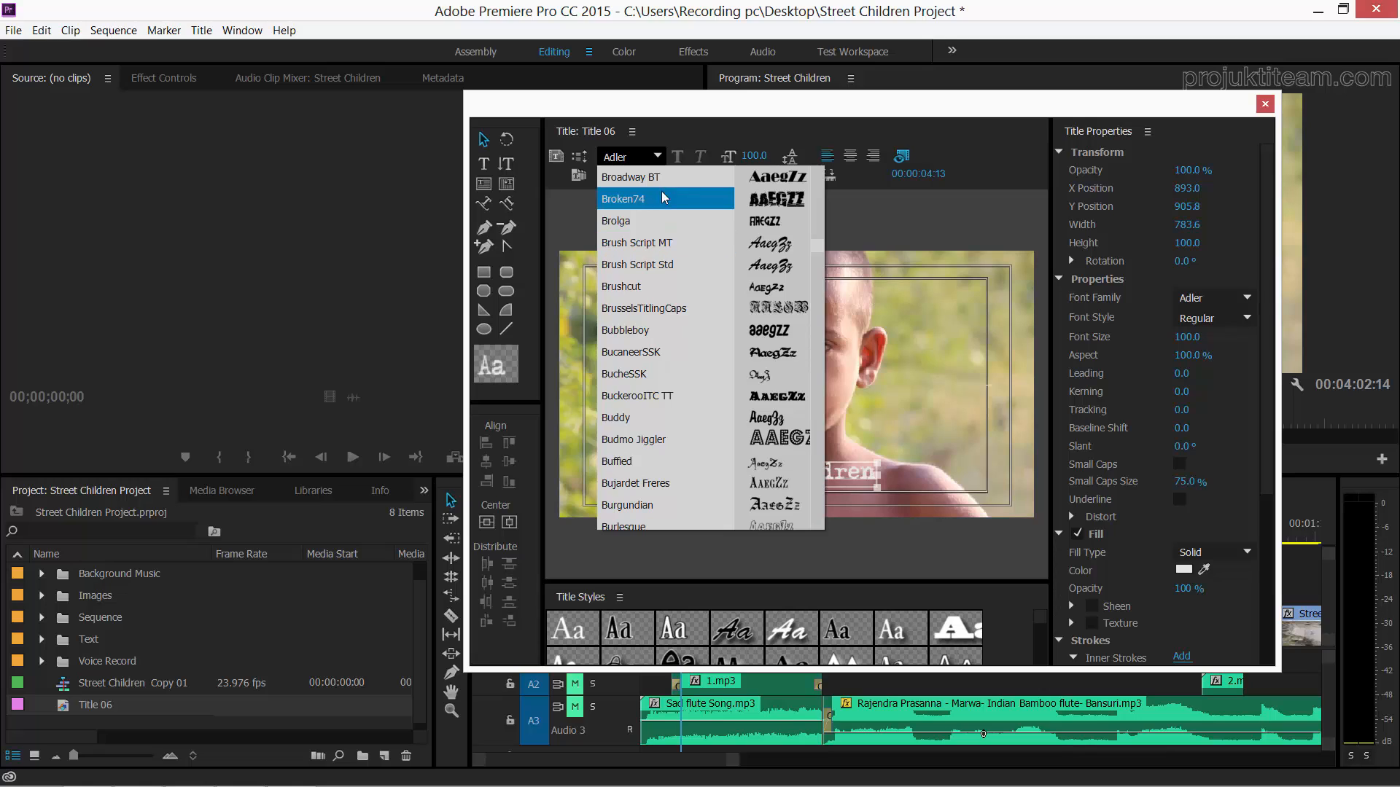
click(633, 154)
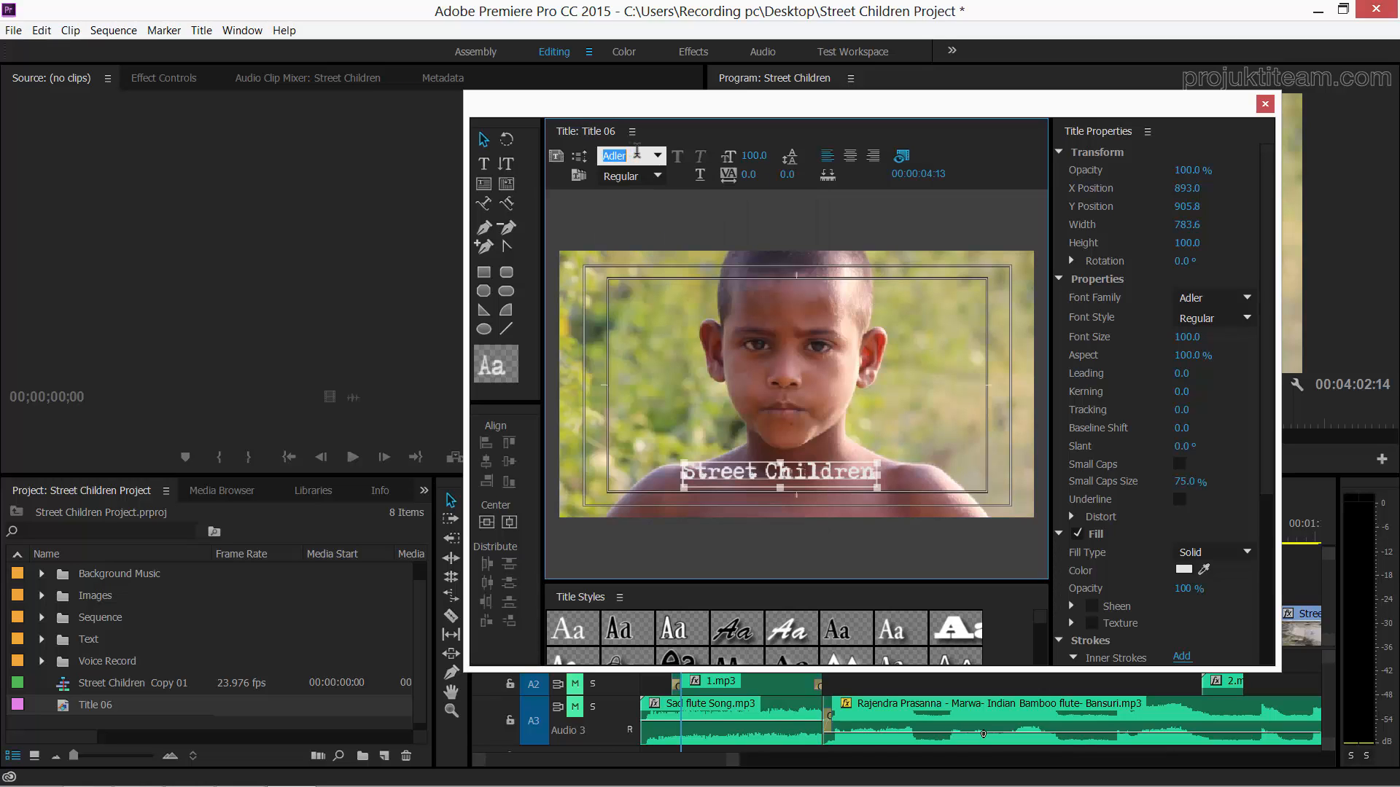
text(Helvetica)
click(658, 156)
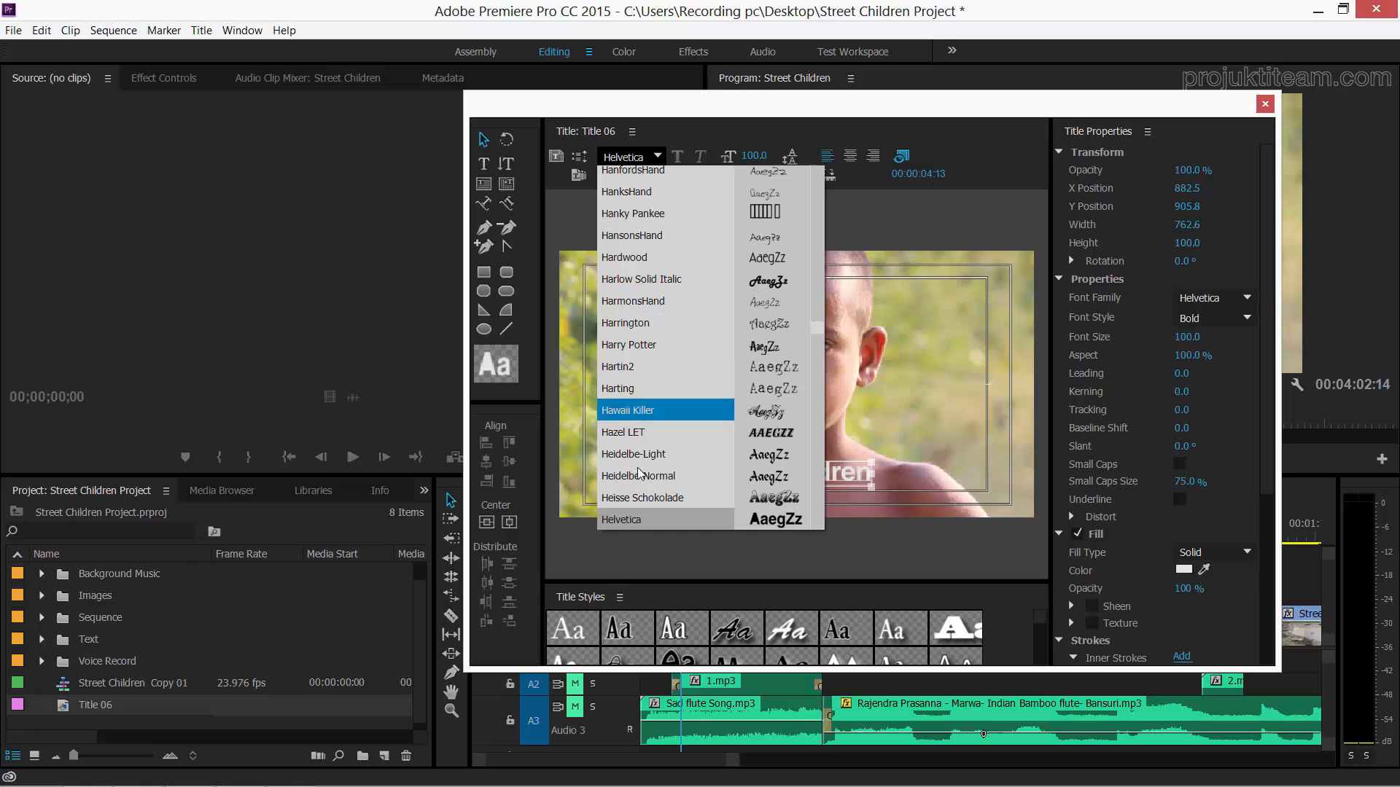
scroll(653, 449, down, 2)
click(662, 427)
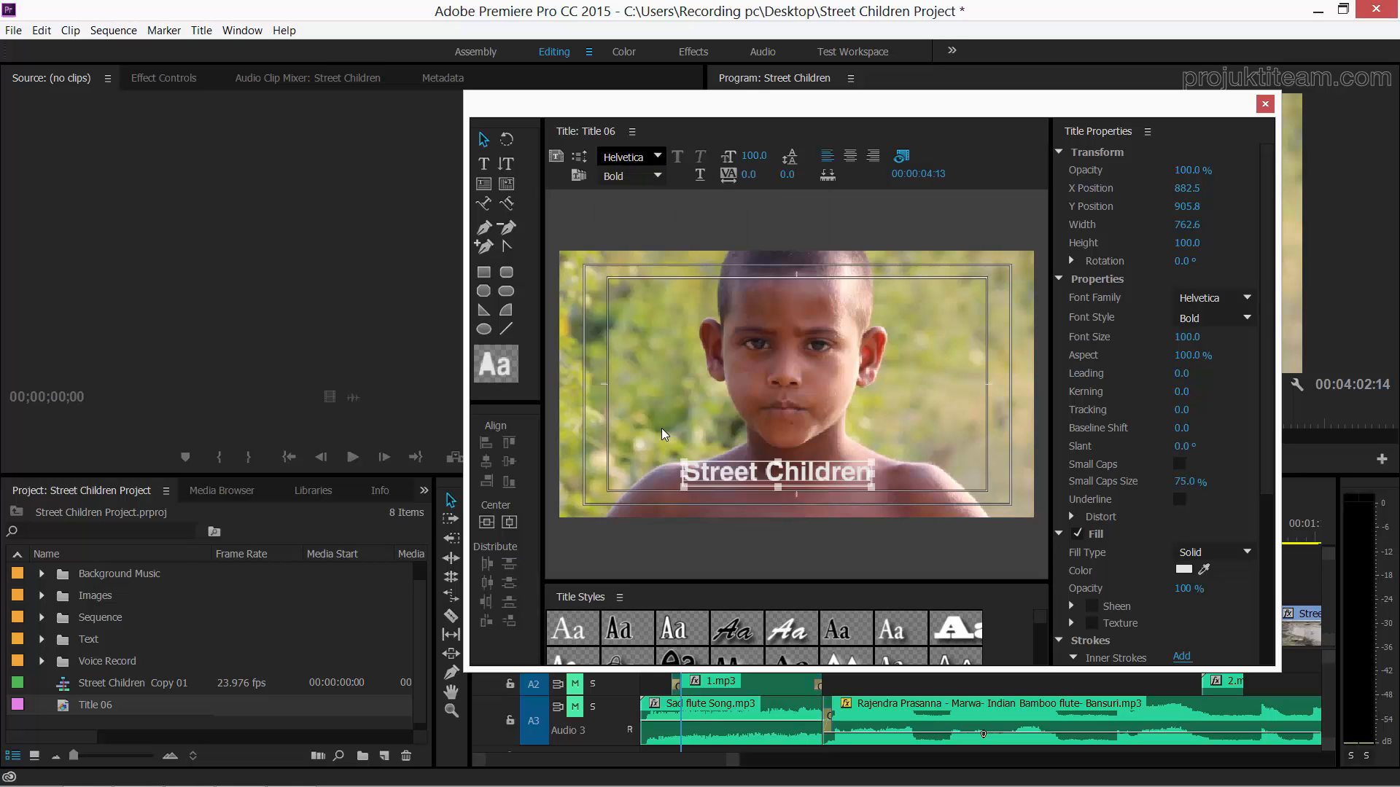
- Set the font family of the "Street Children" text to Helvetica Neue LT Std
click(657, 177)
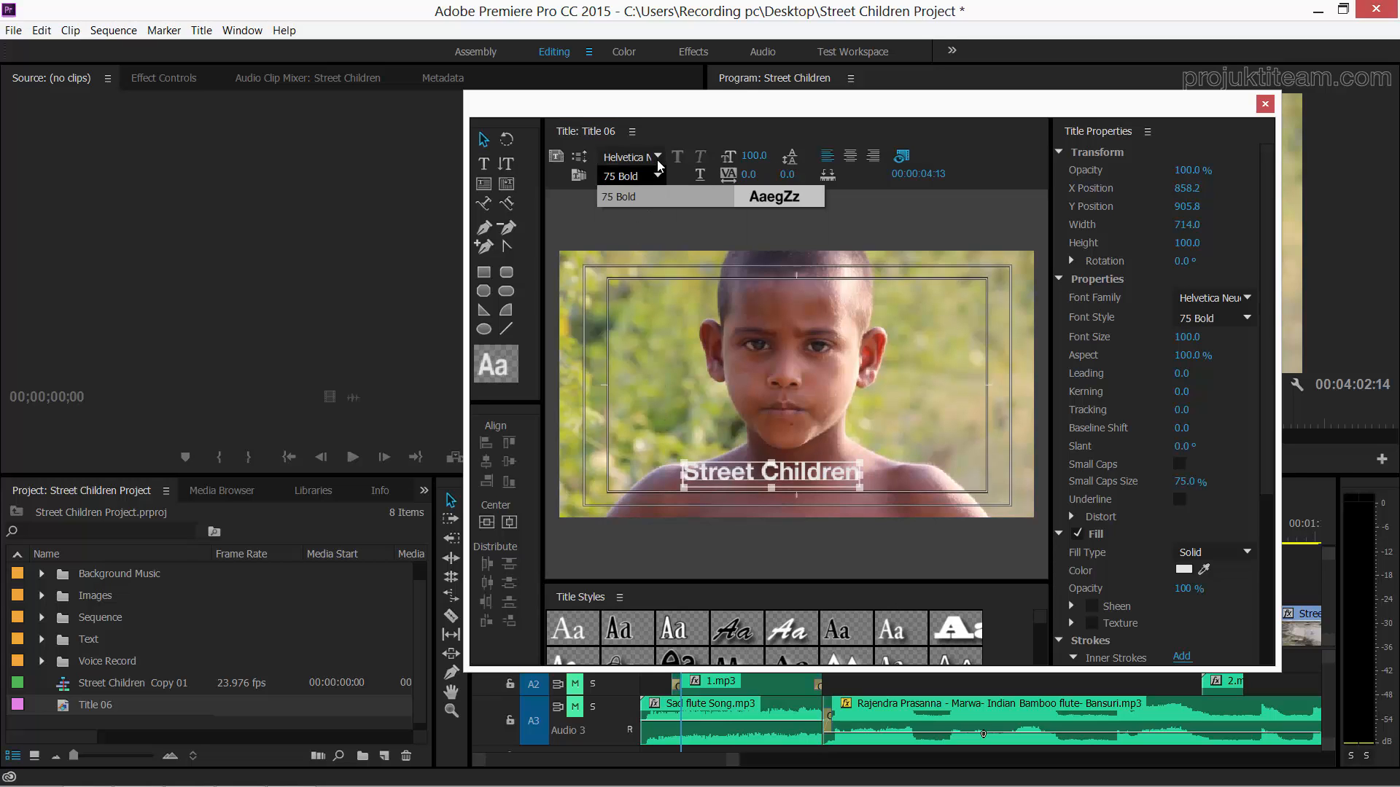
click(657, 157)
click(641, 446)
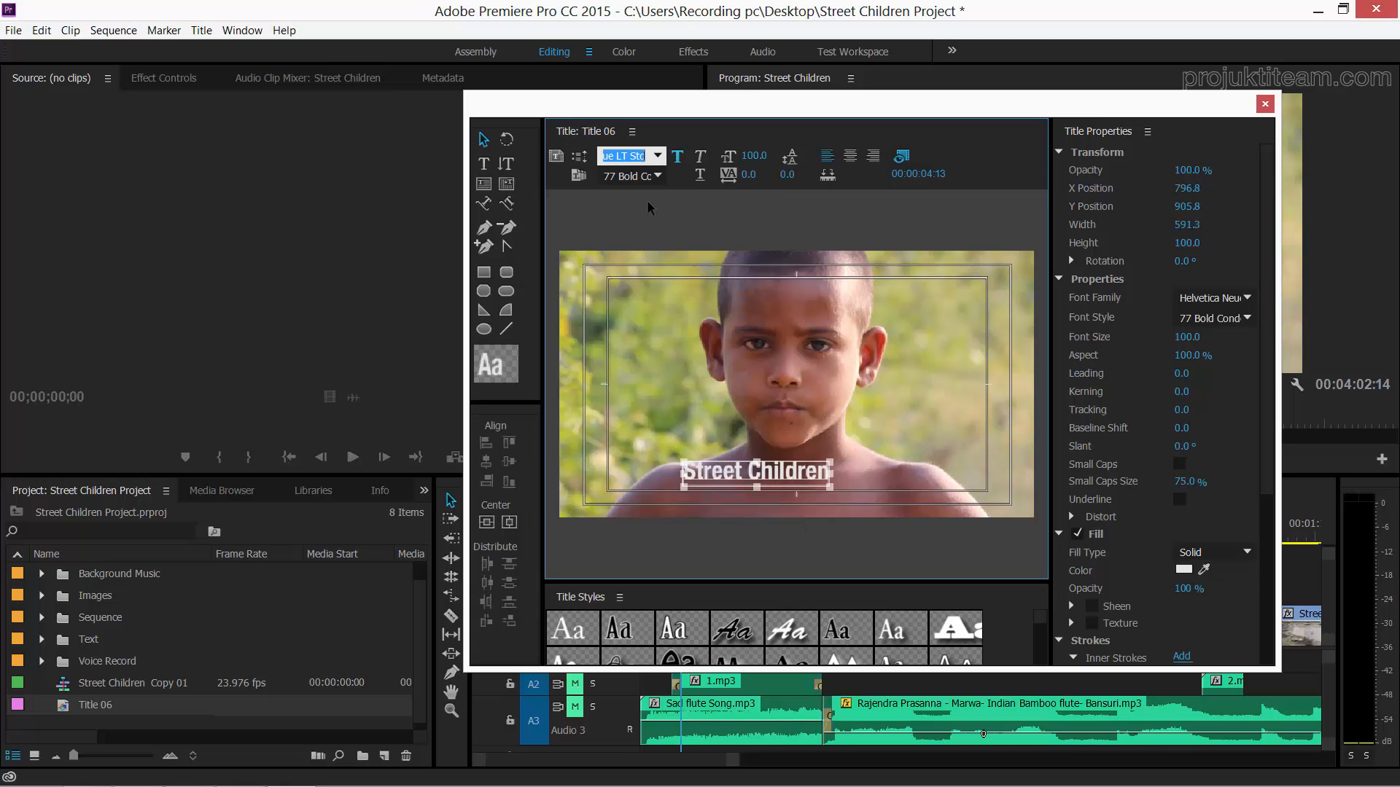
- Try the font styles 33 Thin Extended, 57 Condensed and 67 Medium Condensed on the "Street Children" text
click(657, 176)
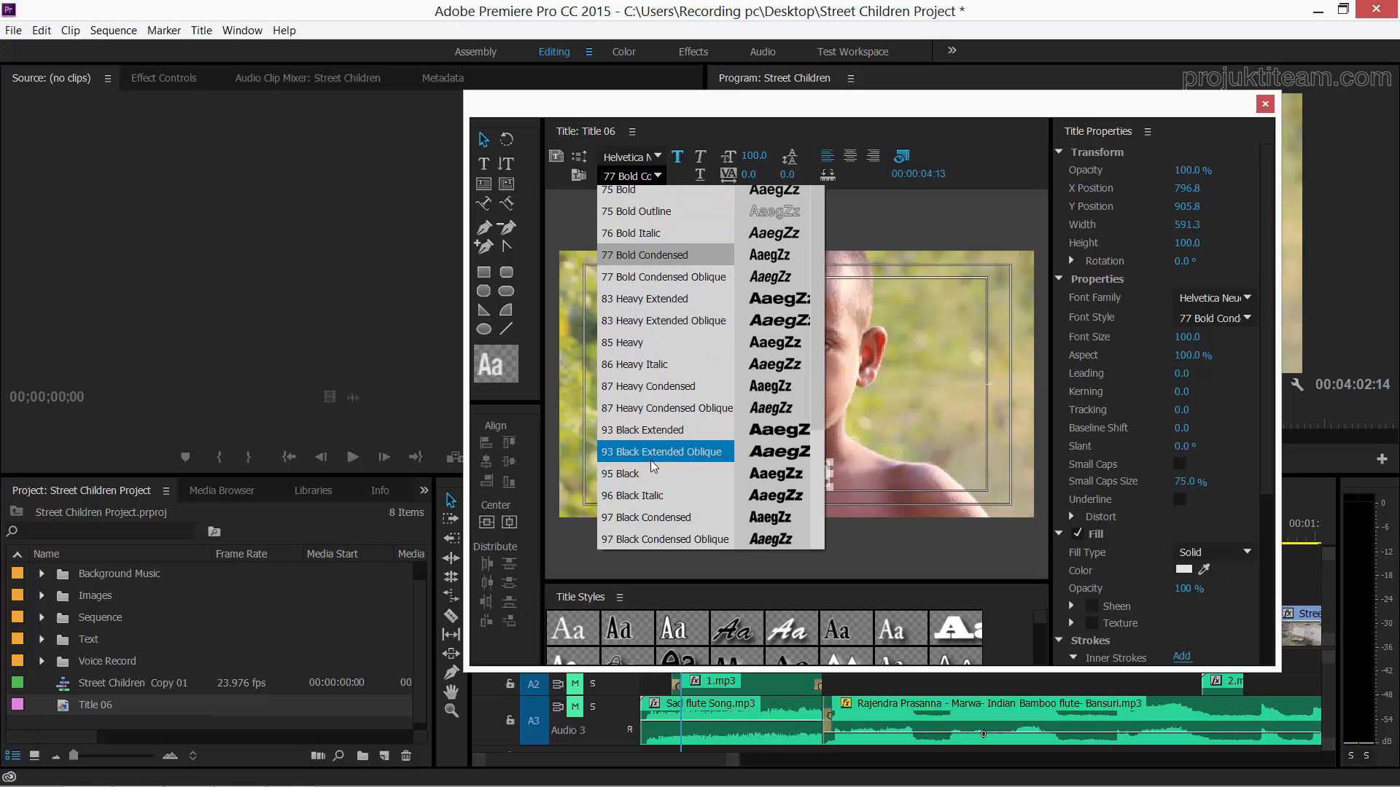
scroll(653, 467, down, 5)
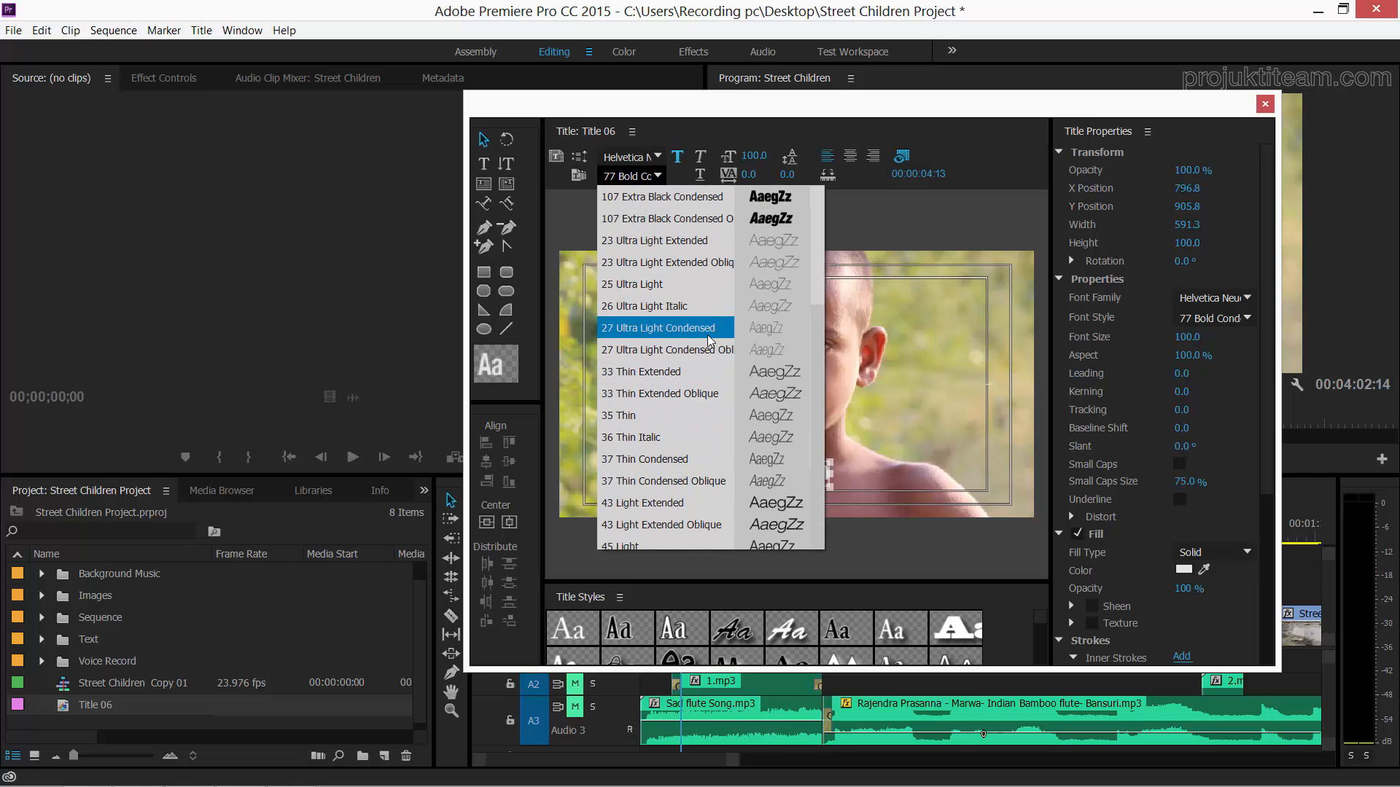
click(675, 371)
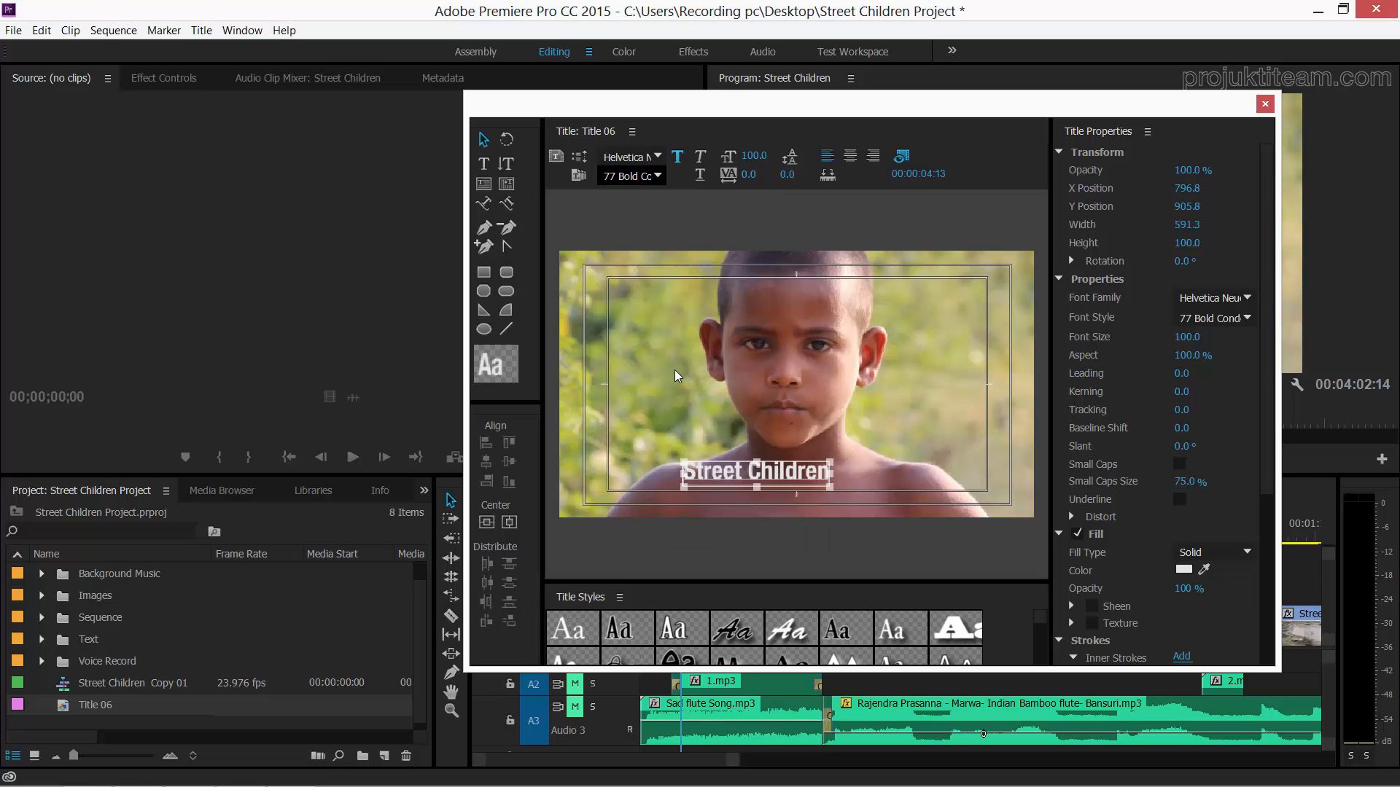
click(657, 176)
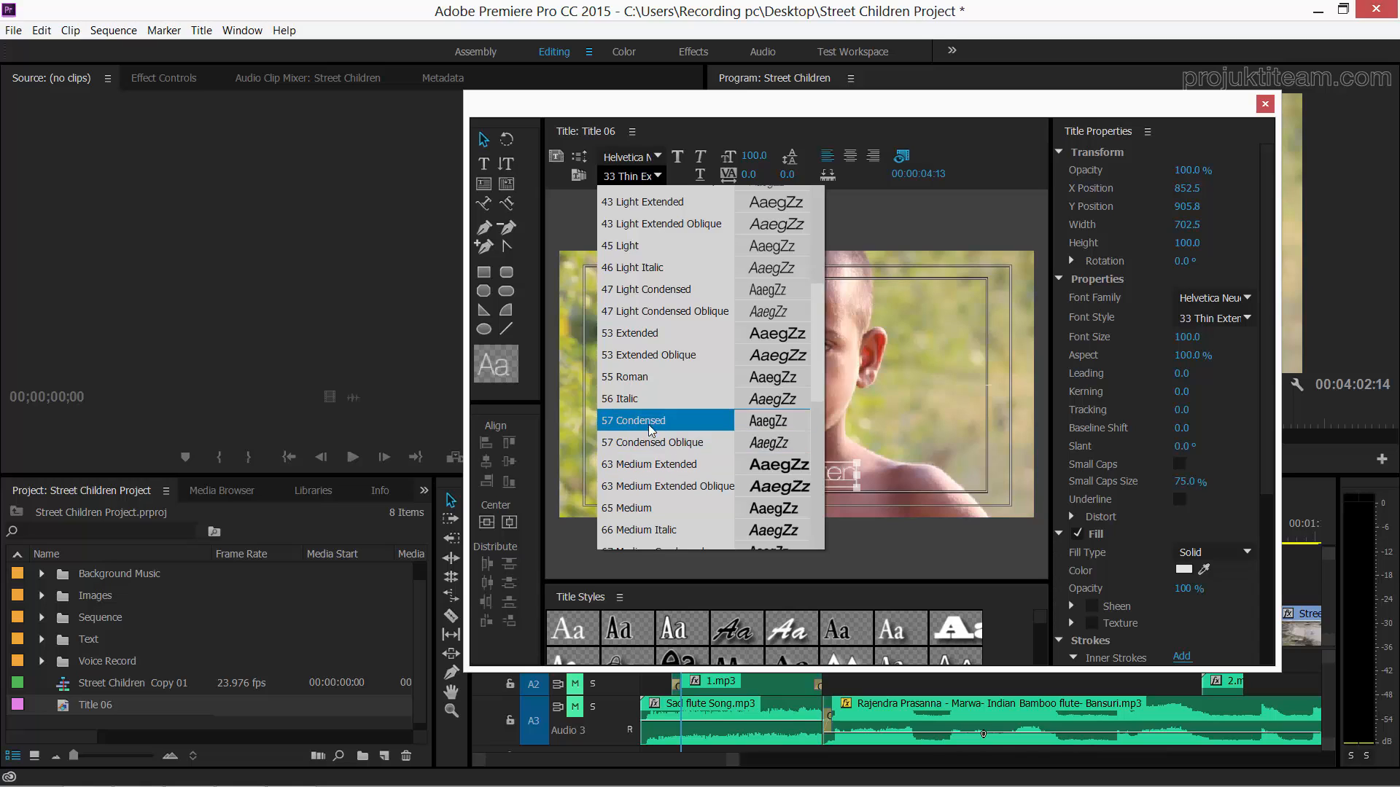
click(651, 421)
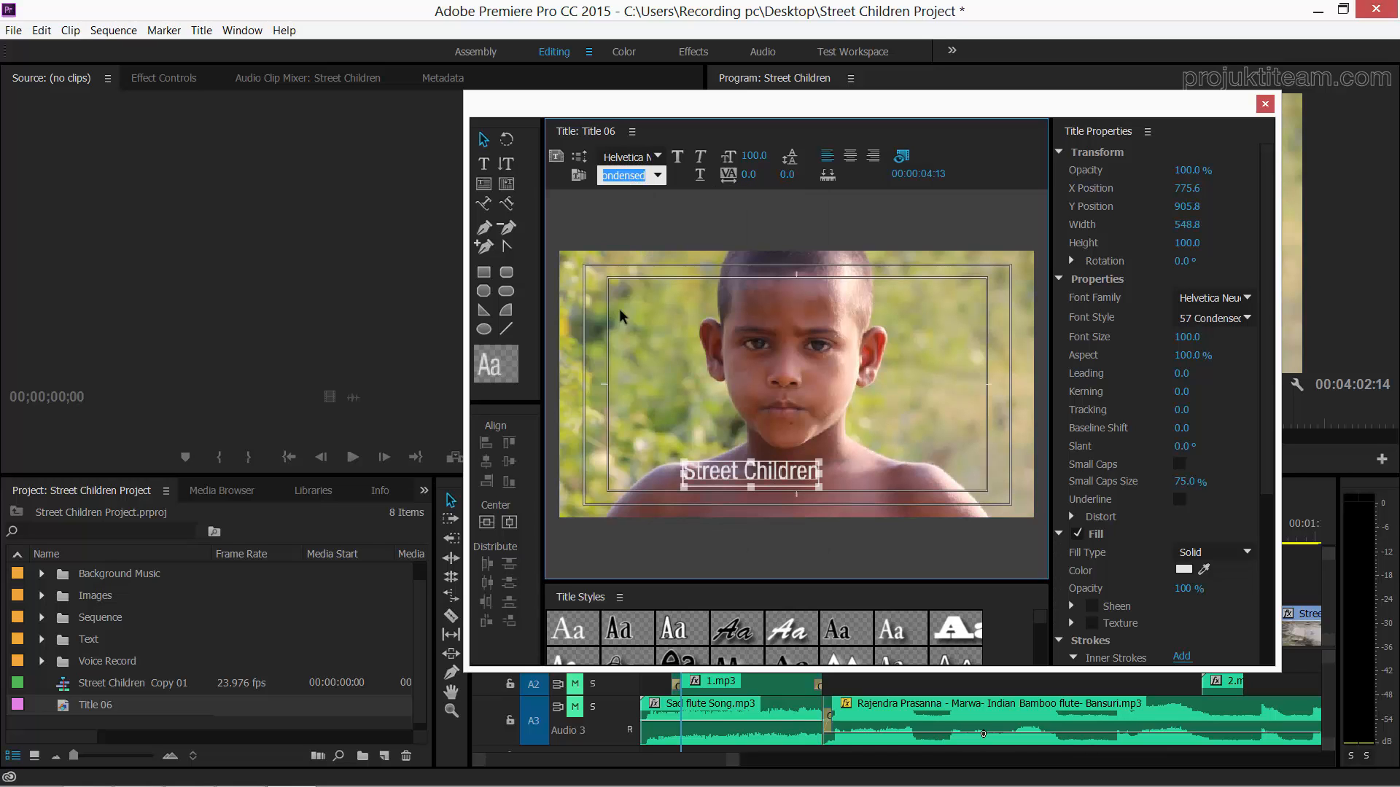
click(656, 175)
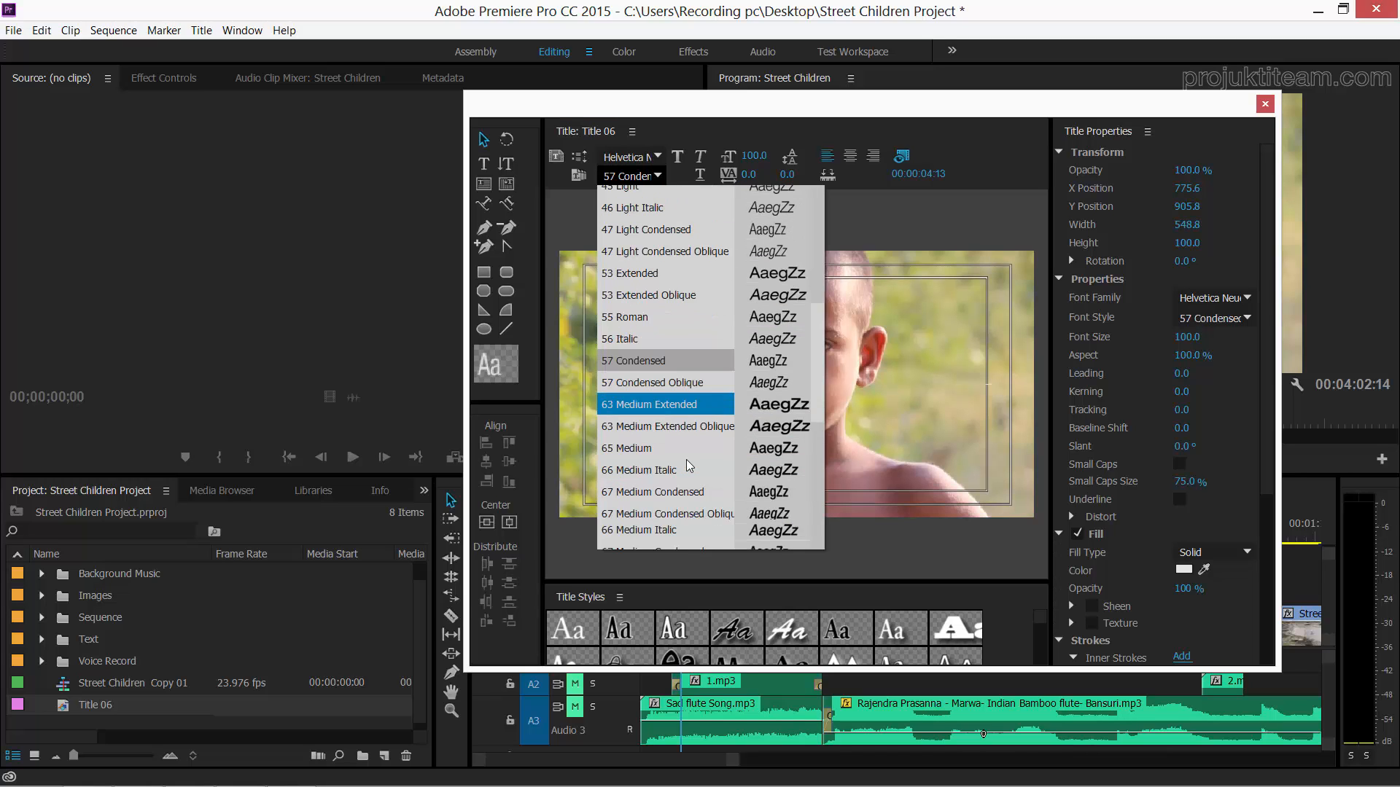
click(670, 492)
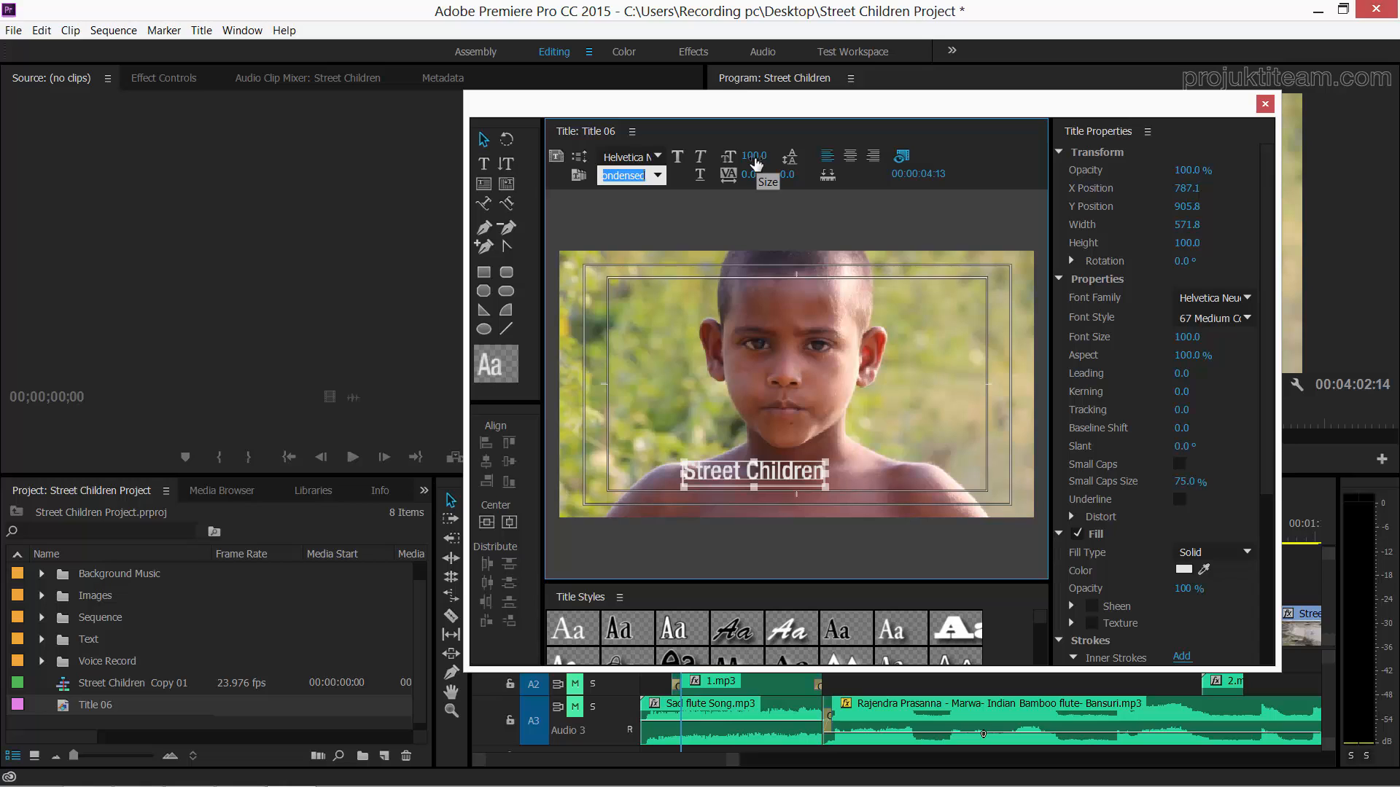
- Enlarge the "Street Children" text to font size 222 and move it up to about X 1095, Y 845
drag(754, 161, 844, 161)
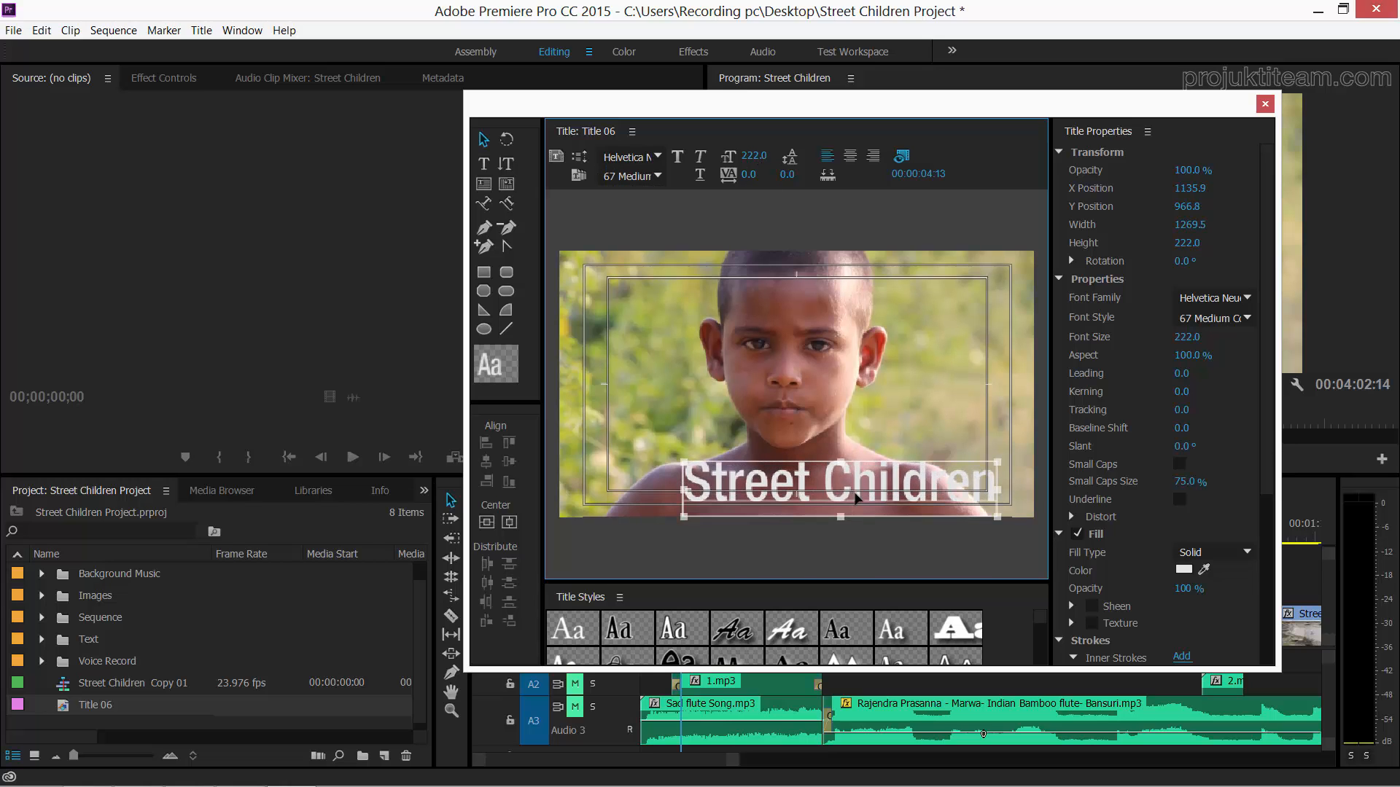
drag(844, 477, 835, 448)
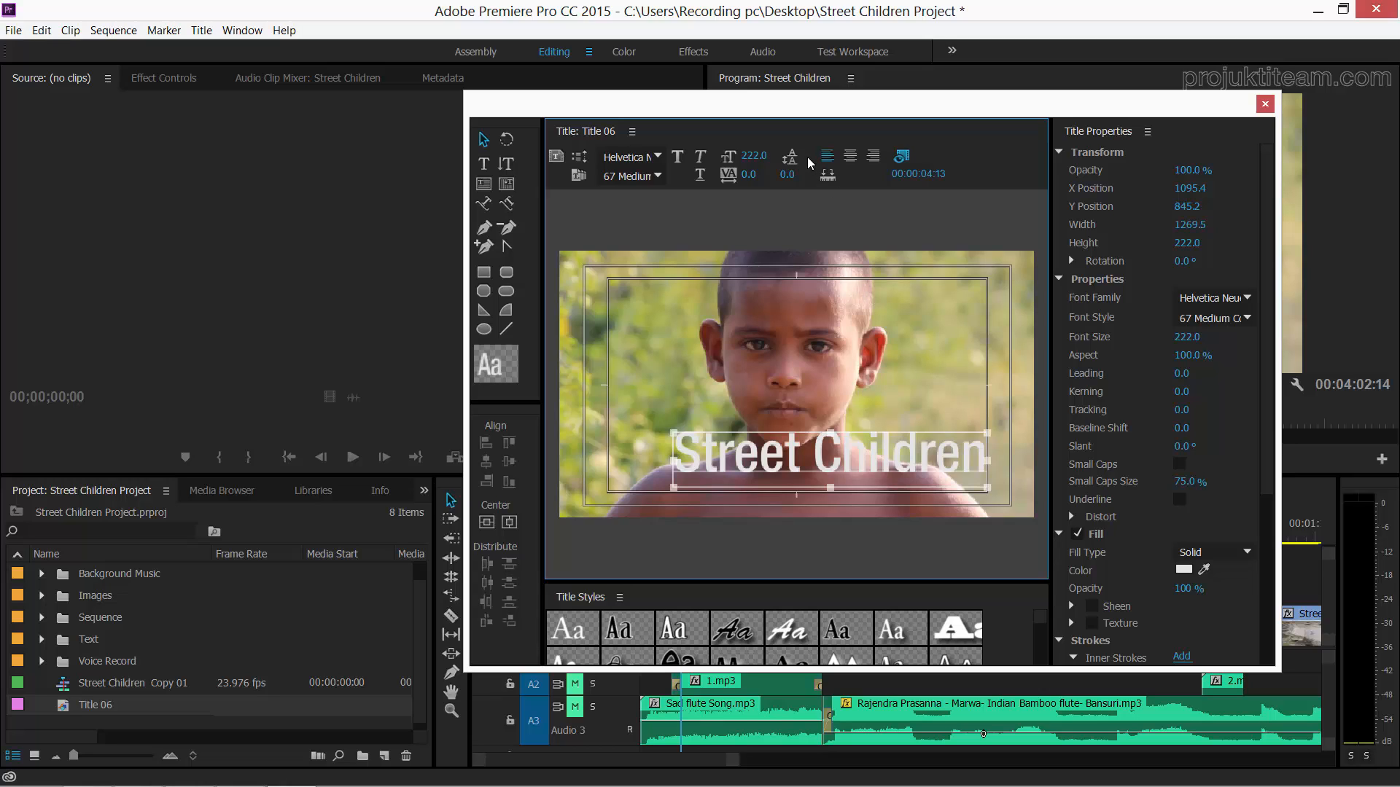
- Try italic on the "Street Children" text, turn it off again and make the text bold, in 77 Bold Condensed
click(707, 158)
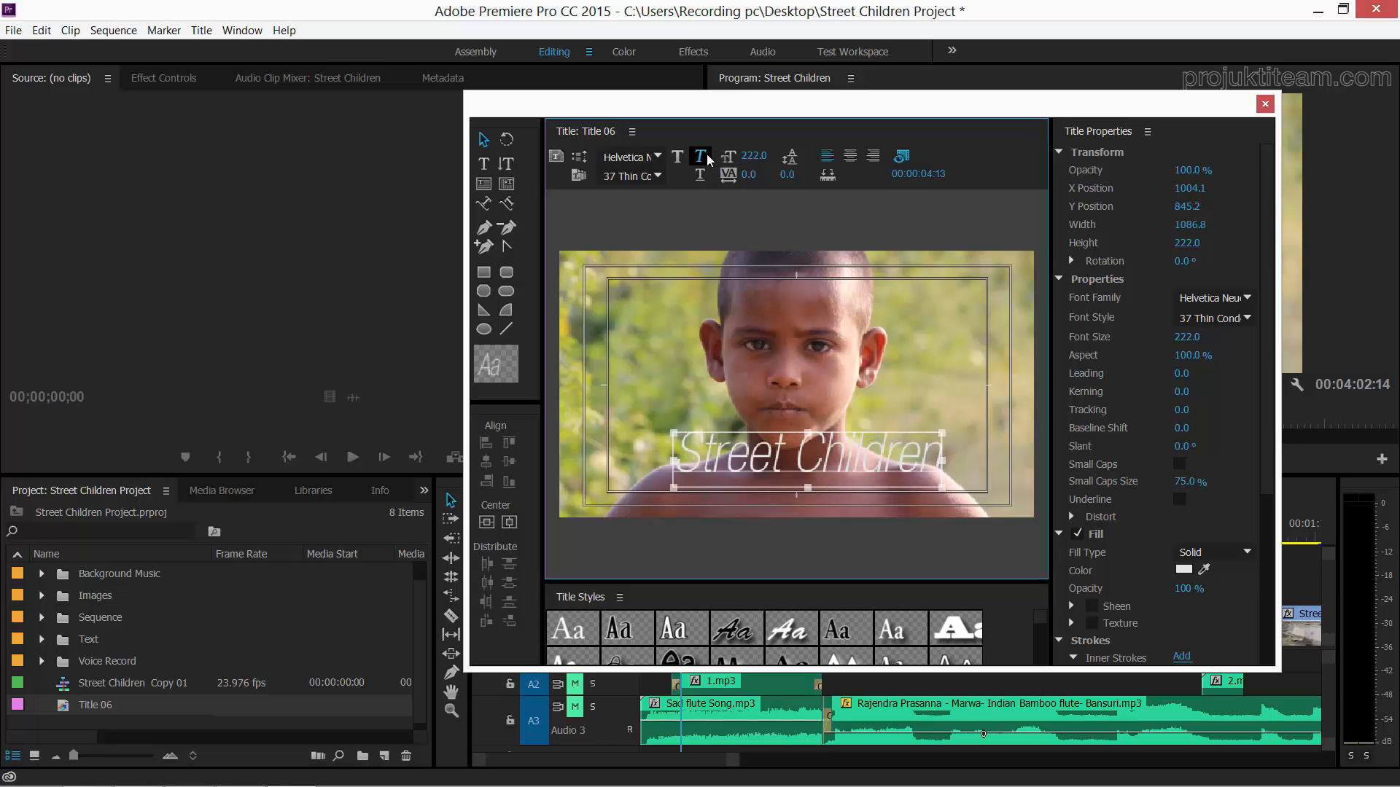
click(704, 156)
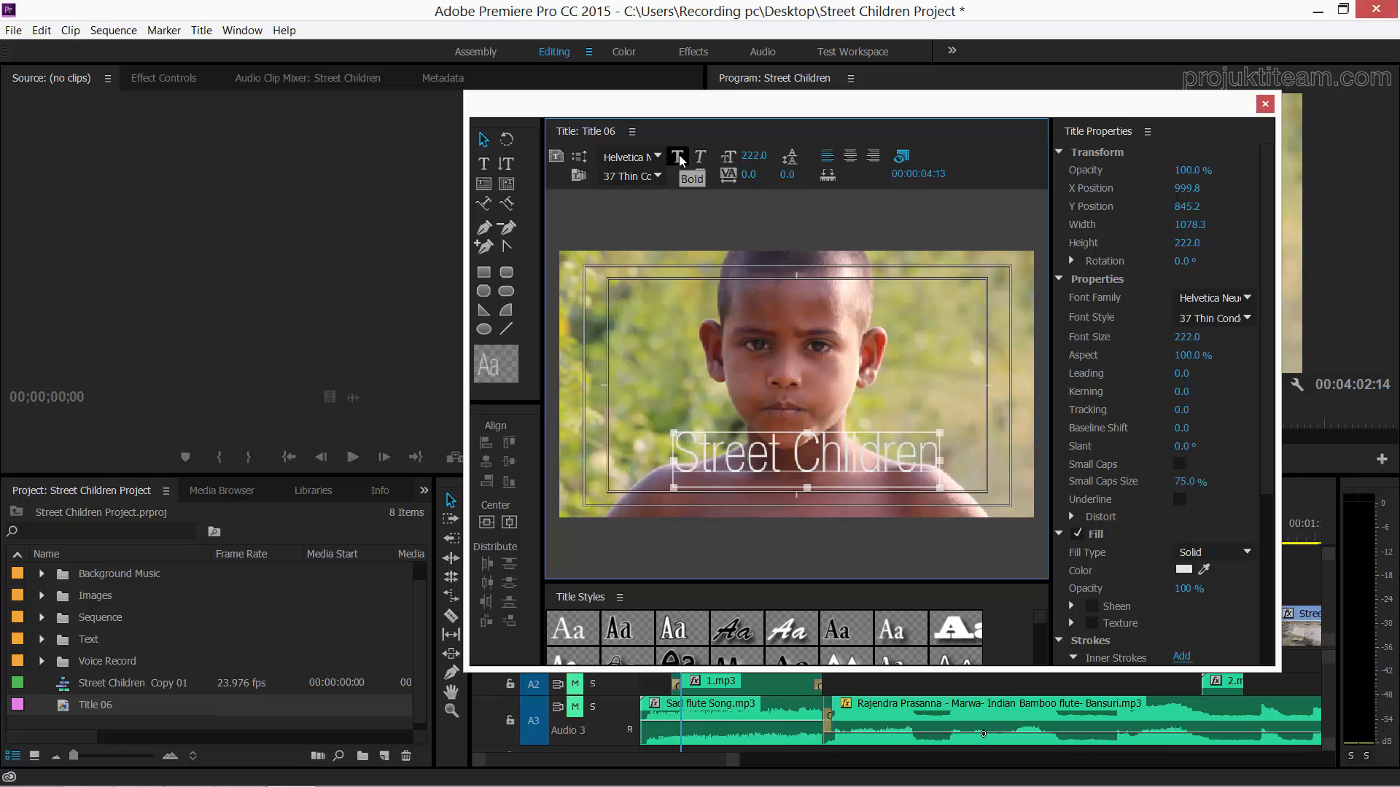
click(678, 156)
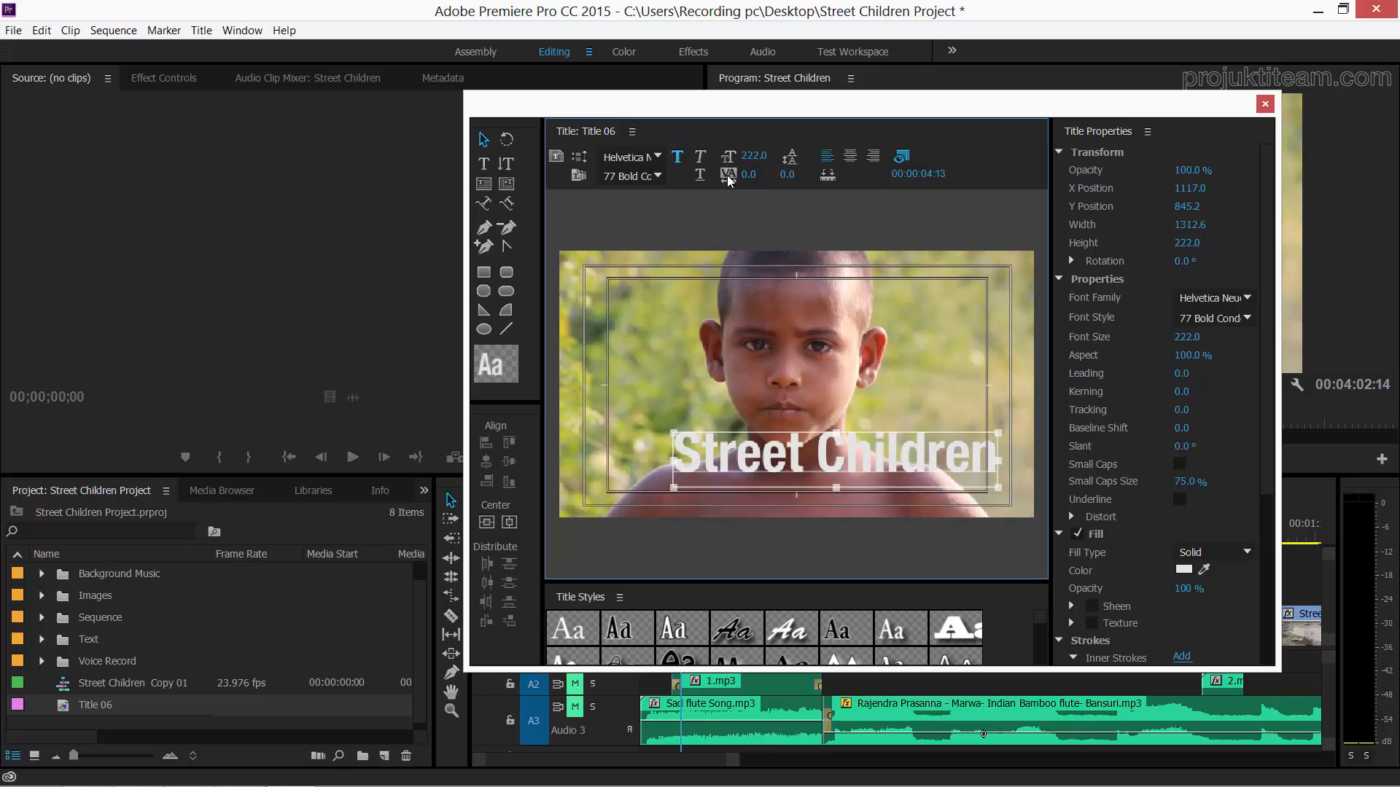
- Try a kerning of -3 on the "Street Children" text and restore it to 0, keeping the text left-aligned
mouse_move(748, 182)
mouse_down()
mouse_move(767, 182)
mouse_move(745, 182)
mouse_up()
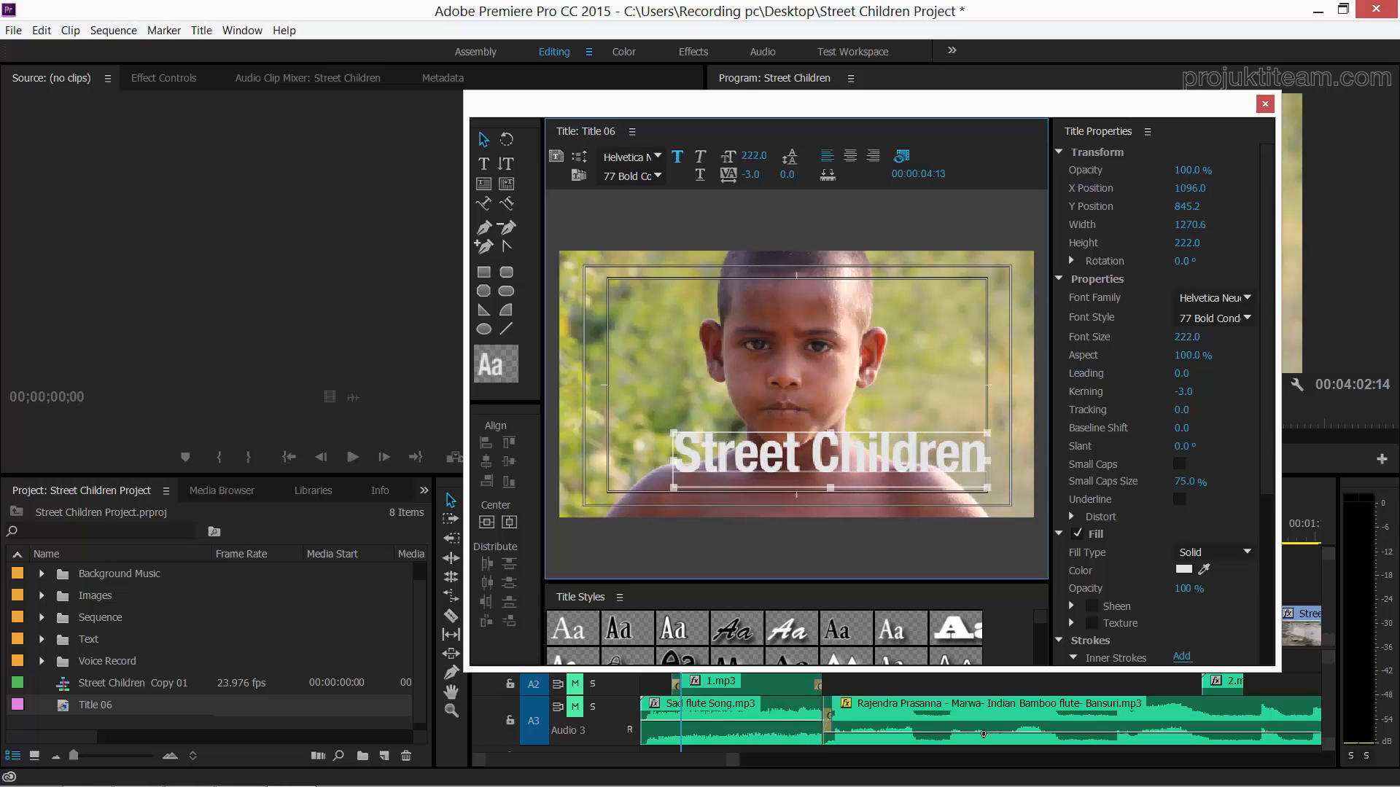
click(757, 175)
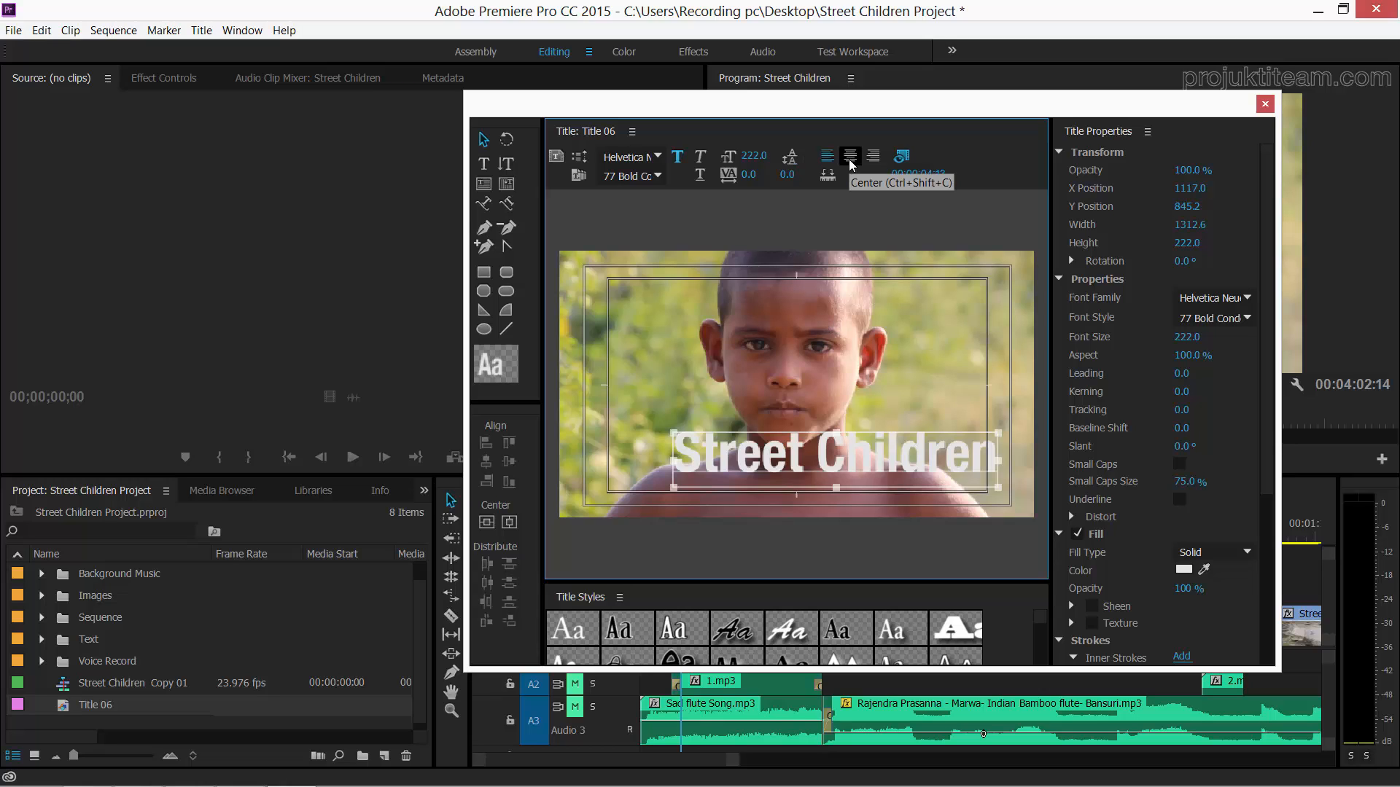
click(827, 157)
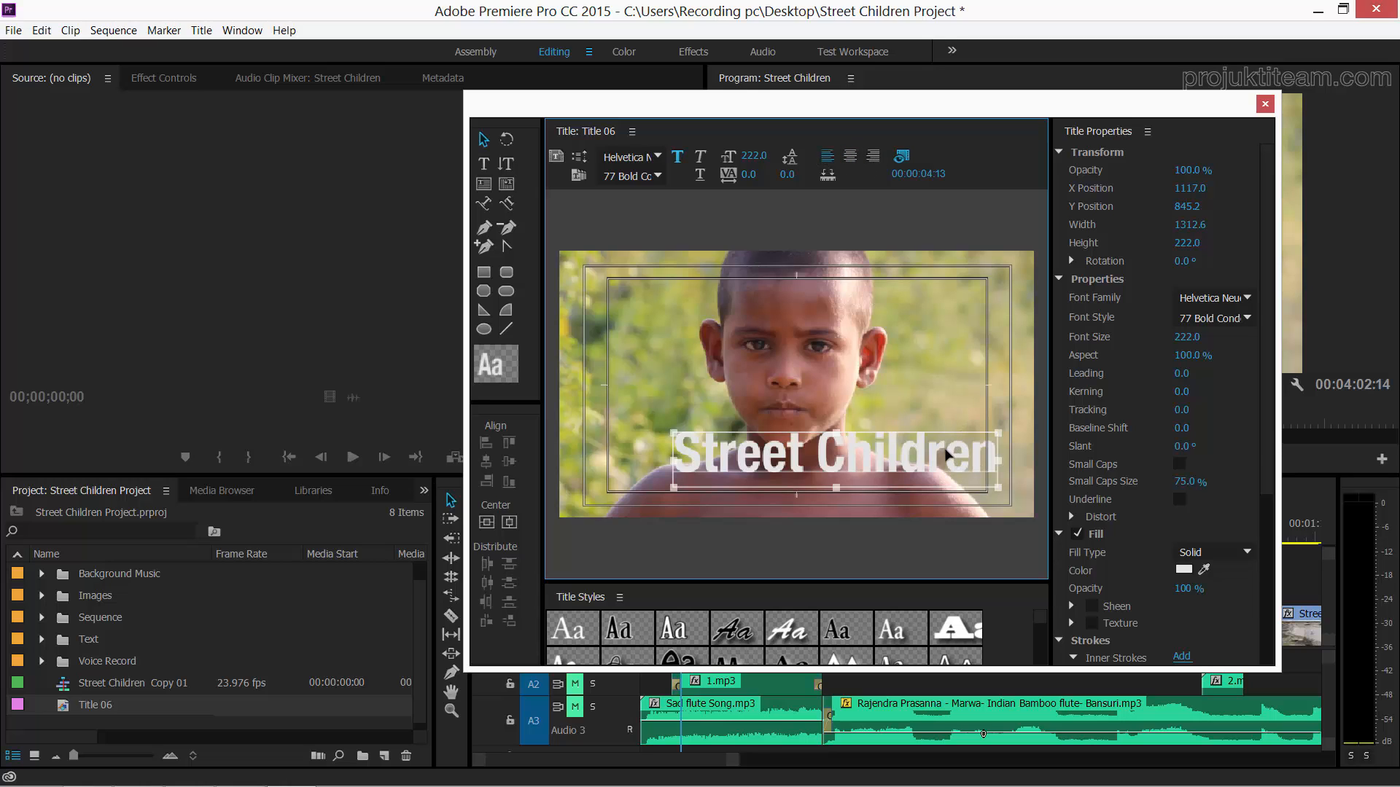
- Move the title text up to about X 1076, Y 753 and add a second line reading "Documentary"
mouse_move(946, 454)
mouse_down()
mouse_move(912, 436)
mouse_move(937, 431)
mouse_up()
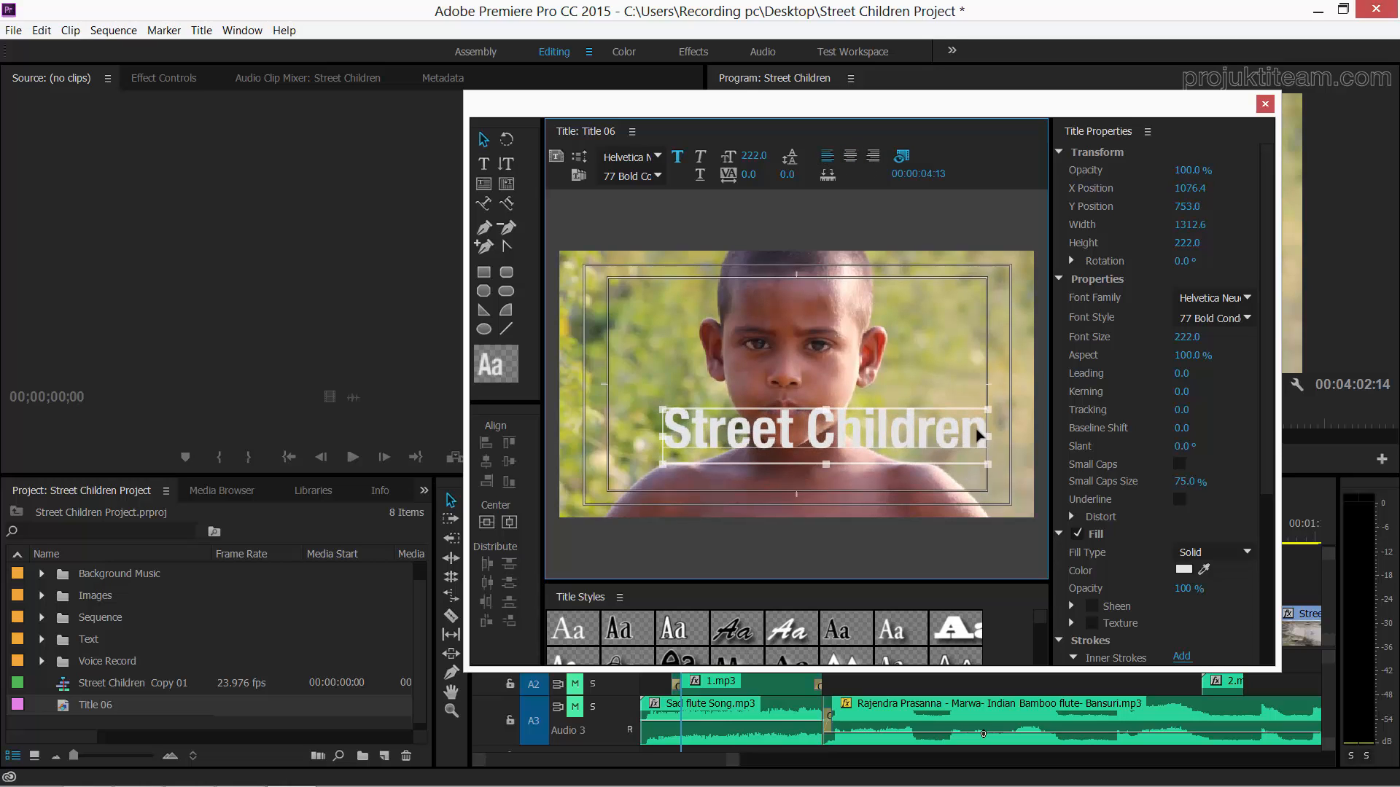
double_click(984, 430)
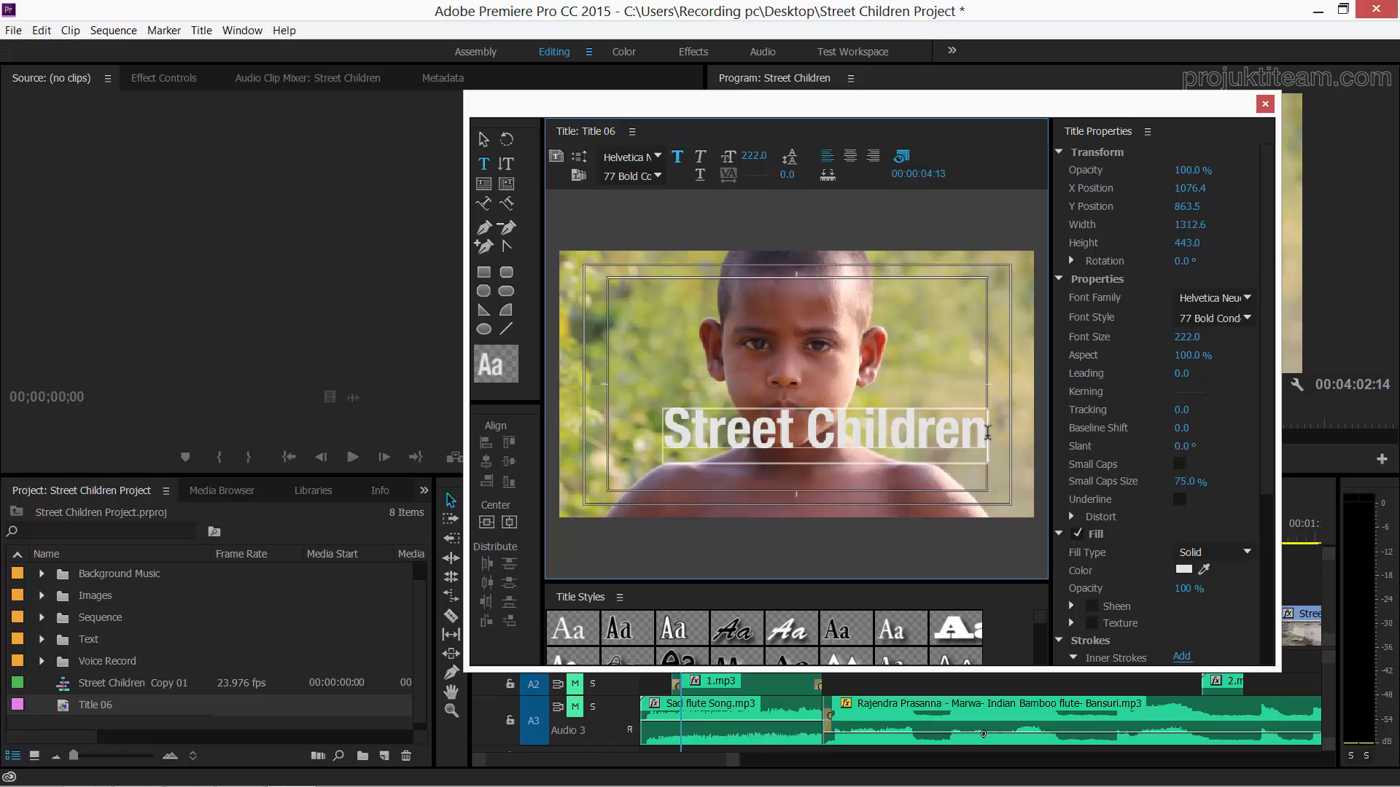
key(Return)
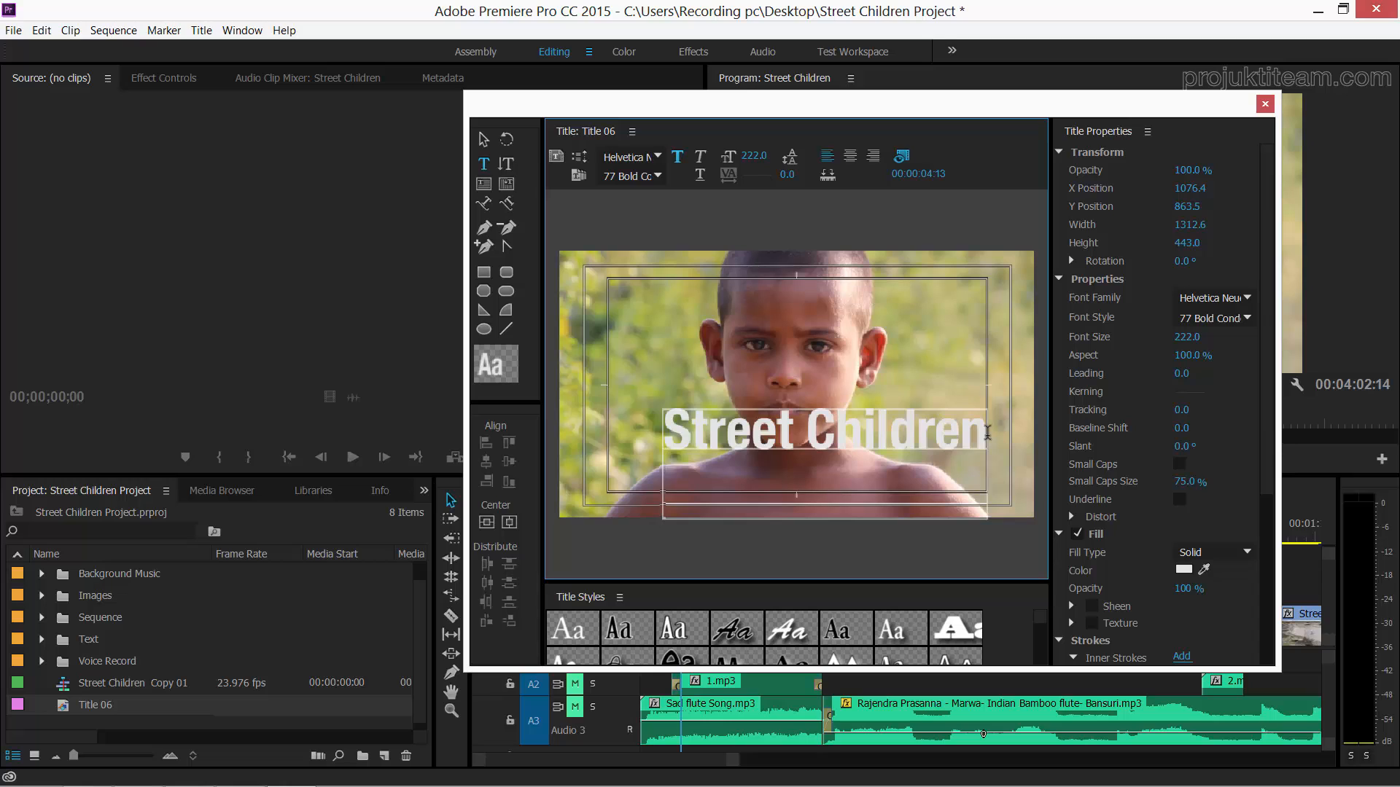
text(Do)
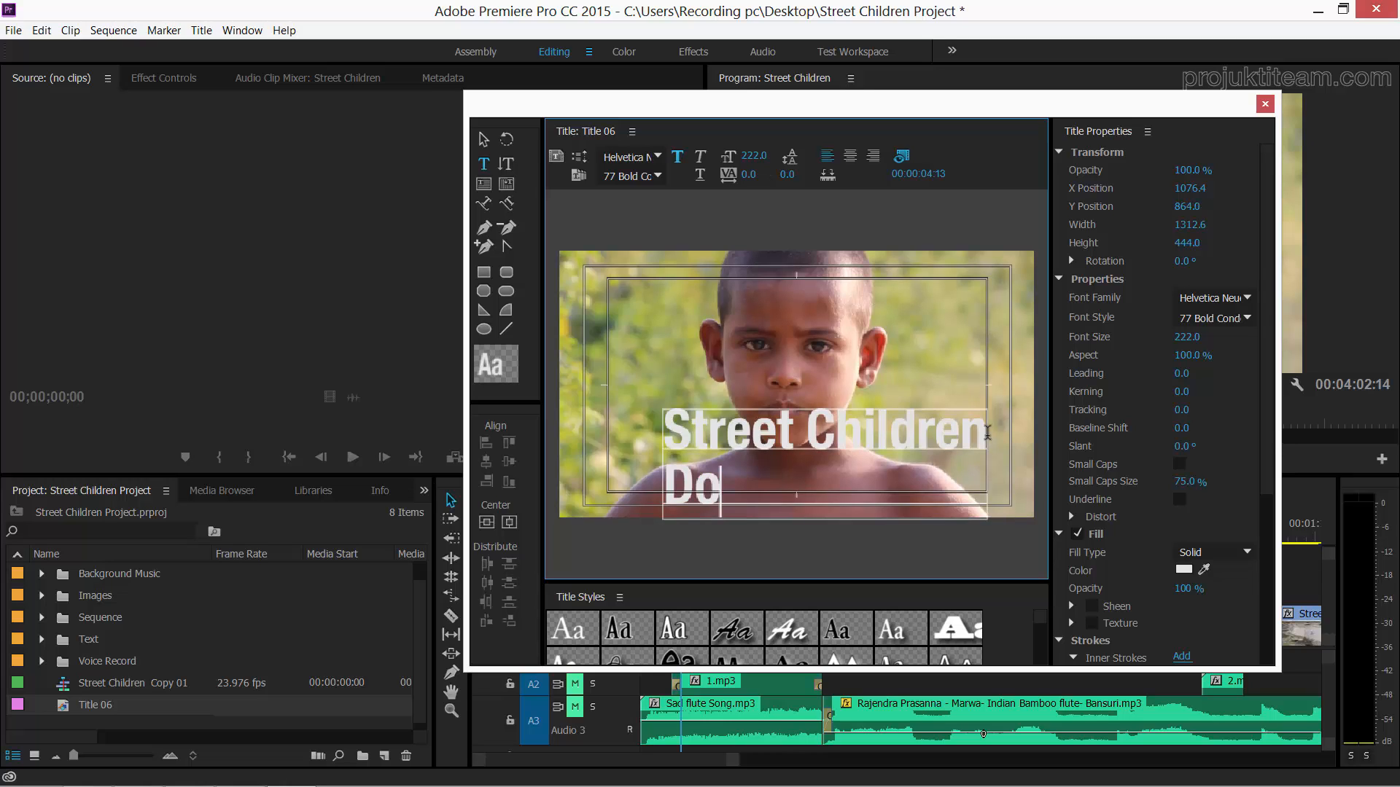
text(cument)
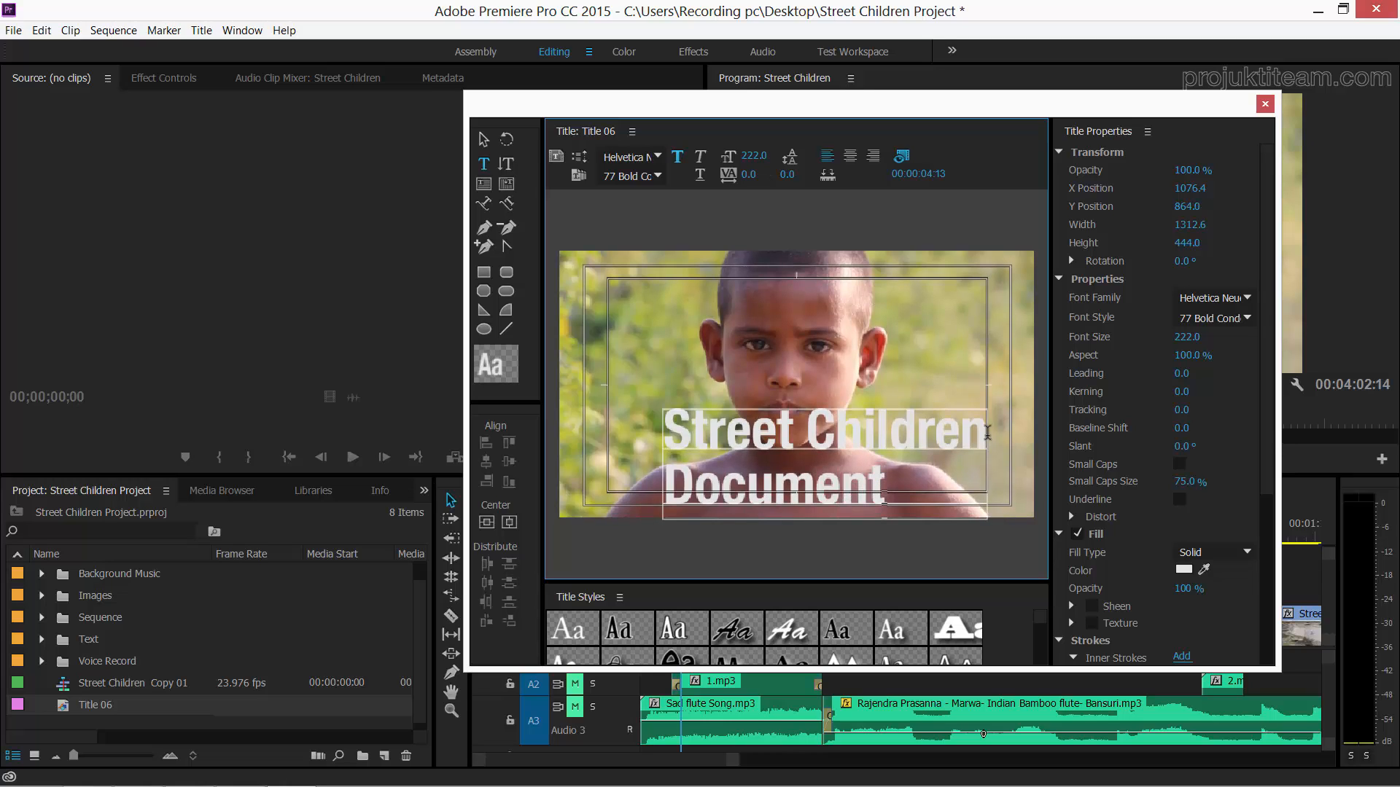
text(ary)
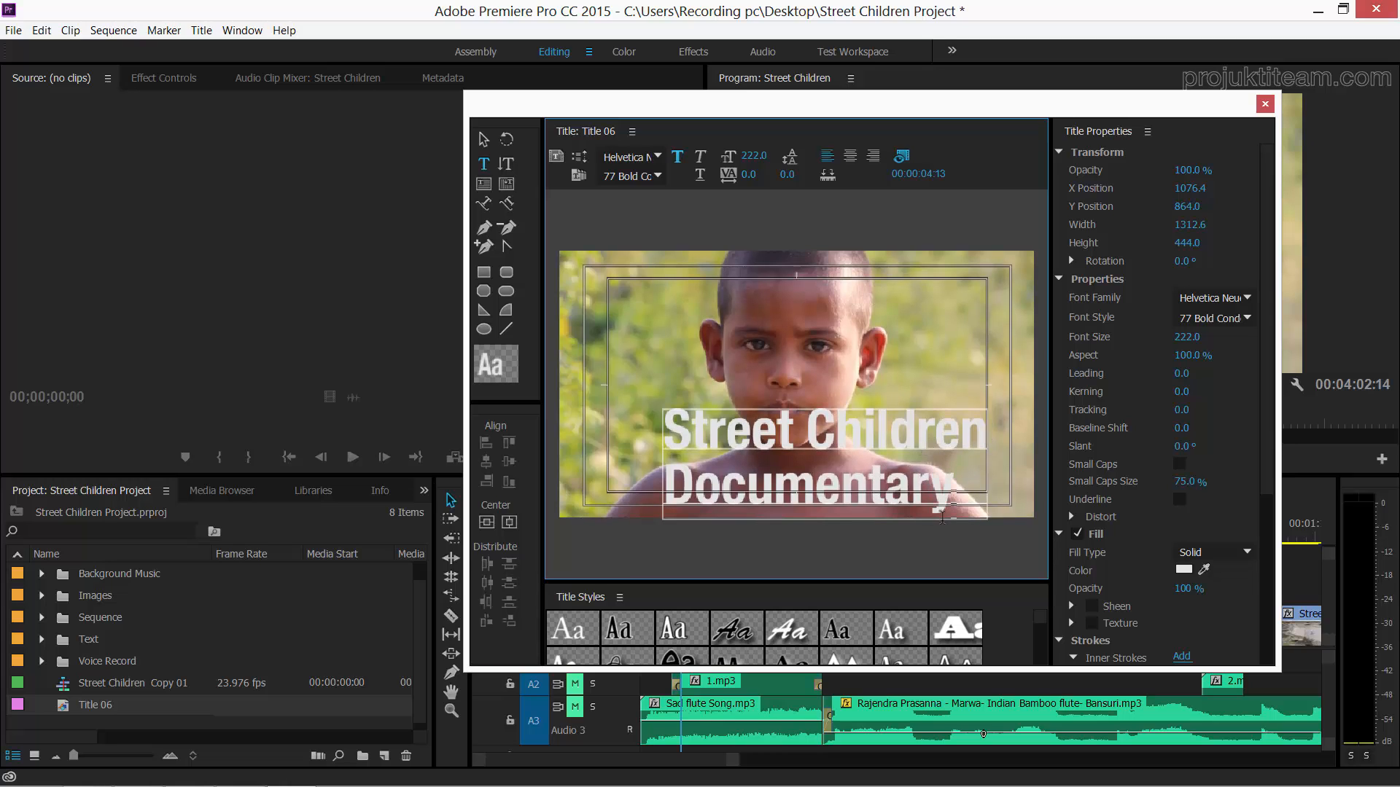
- Reduce the font size of only the "Documentary" line to 105 and leave text editing
drag(956, 496, 670, 477)
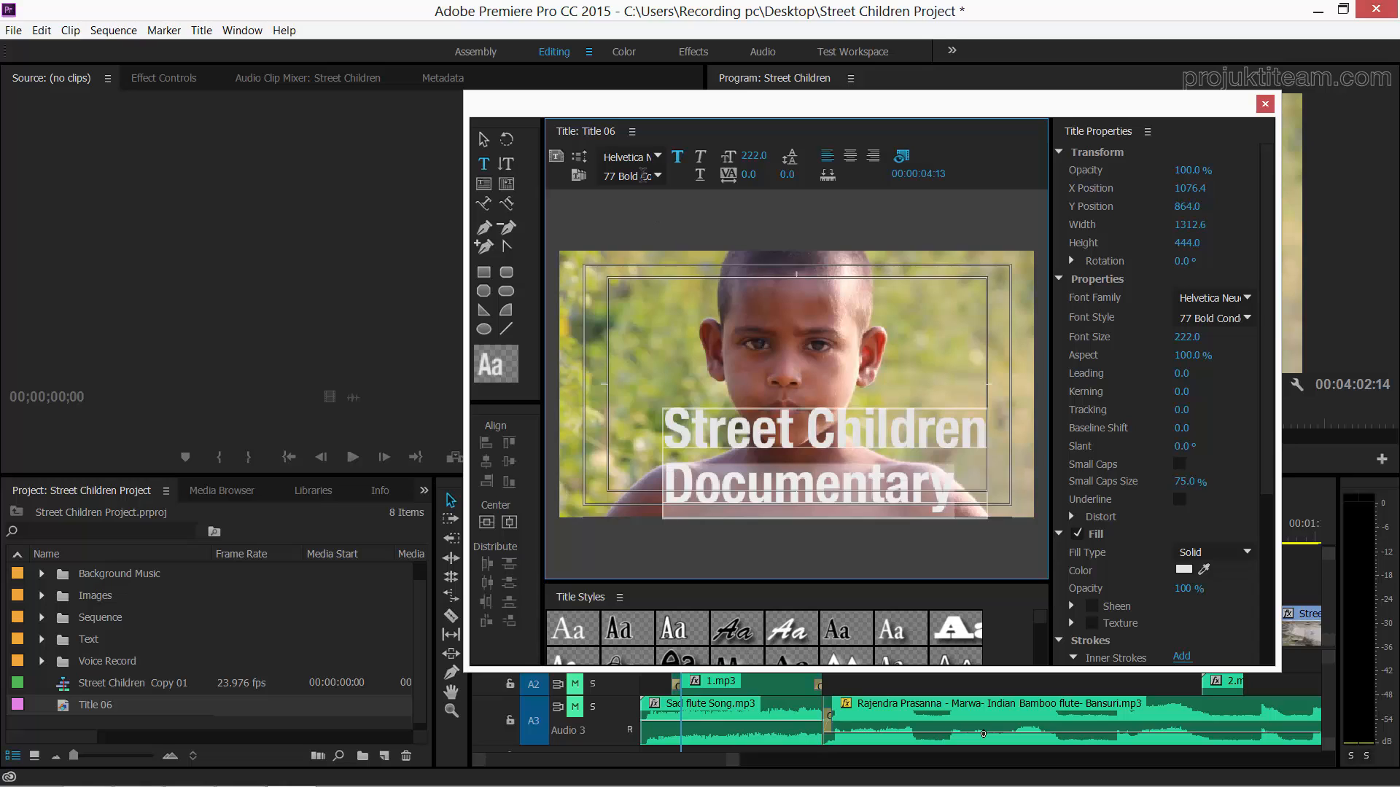
drag(753, 155, 701, 157)
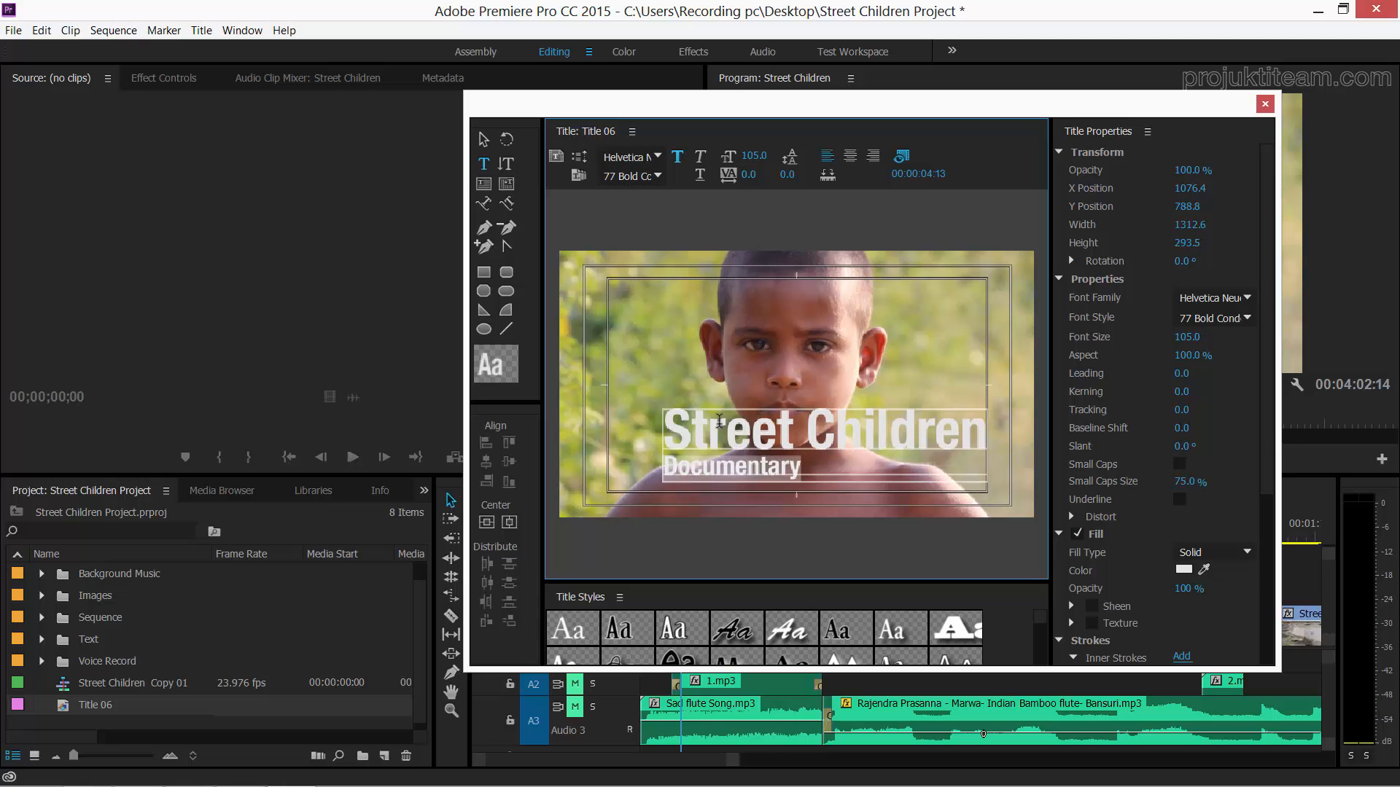
click(482, 139)
- Right-align the two-line title text after trying centre alignment, and place it at about X 1065, Y 848
click(781, 414)
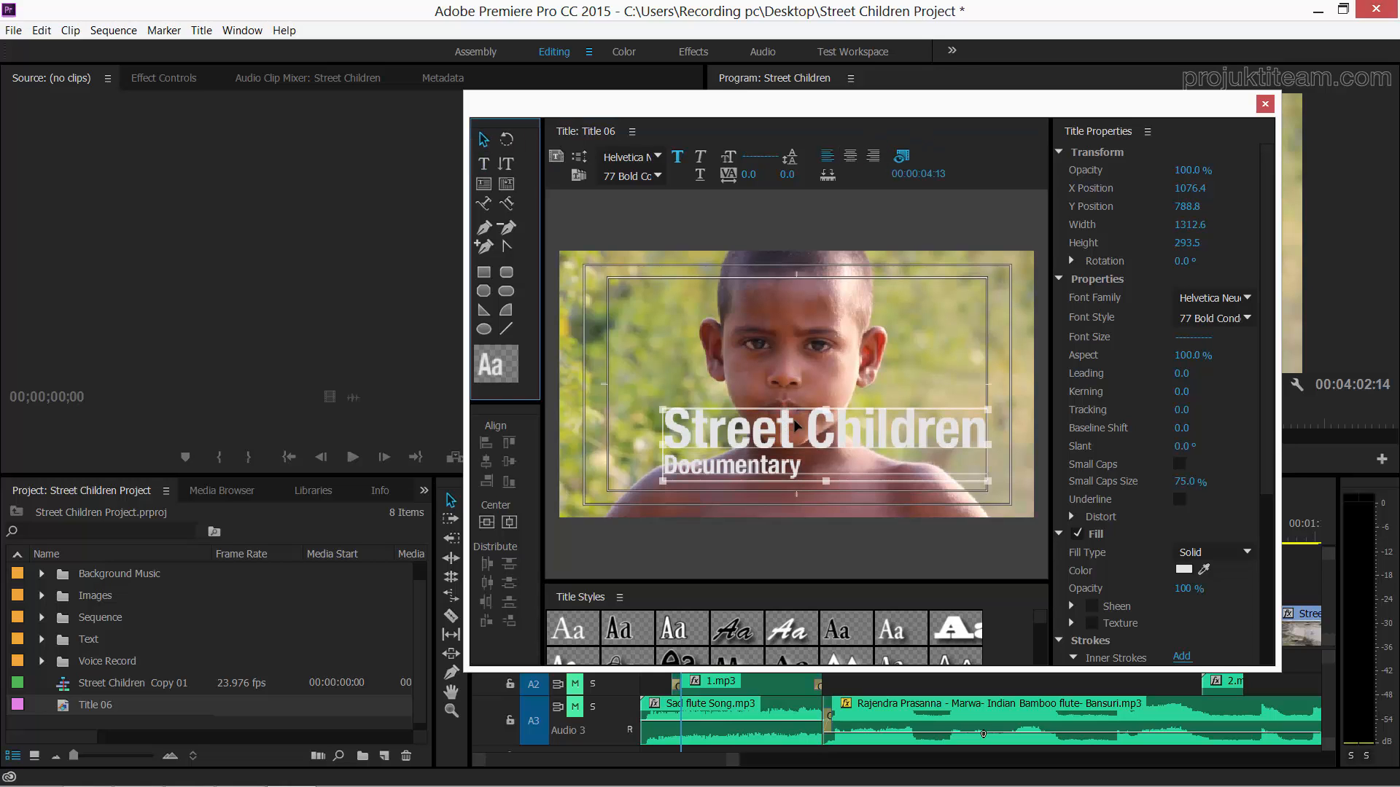
drag(797, 425, 761, 427)
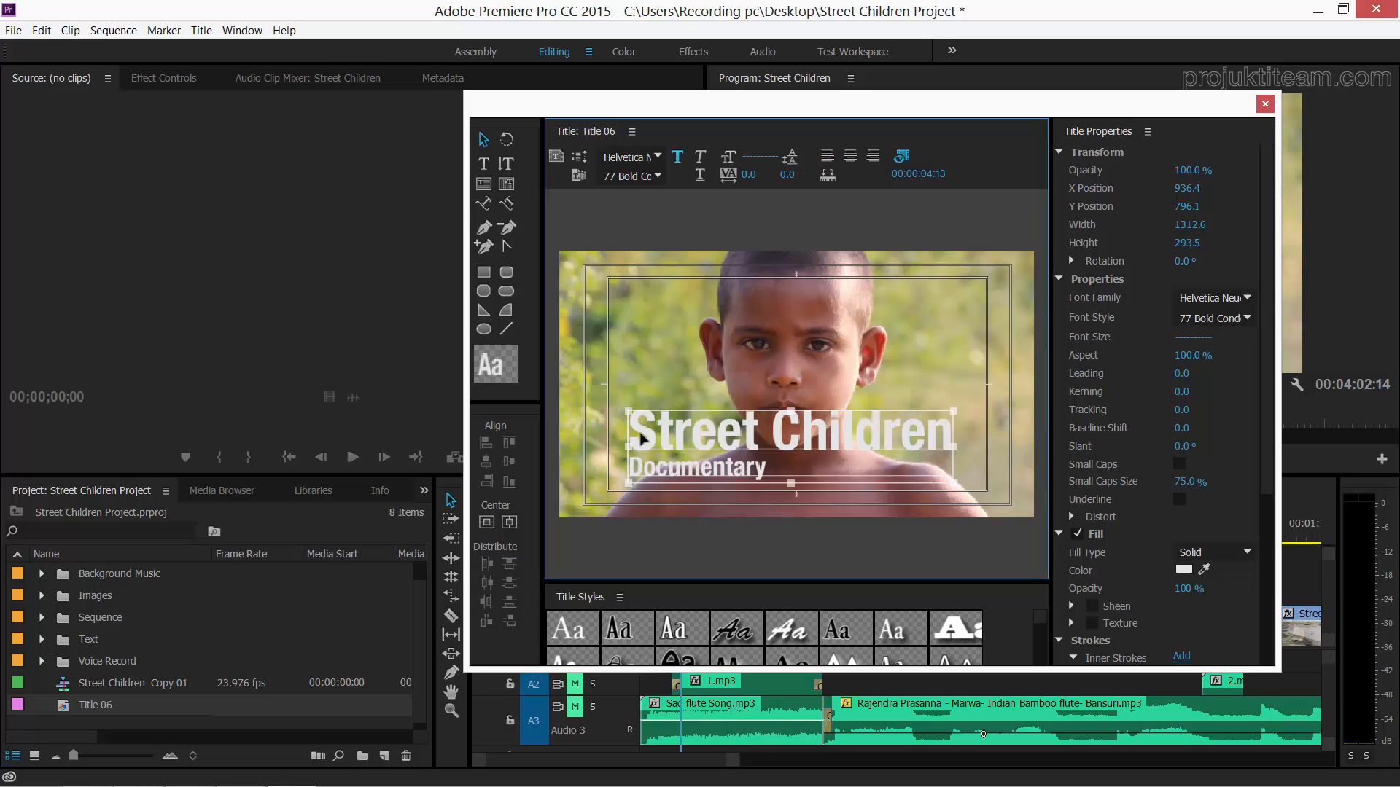
click(852, 157)
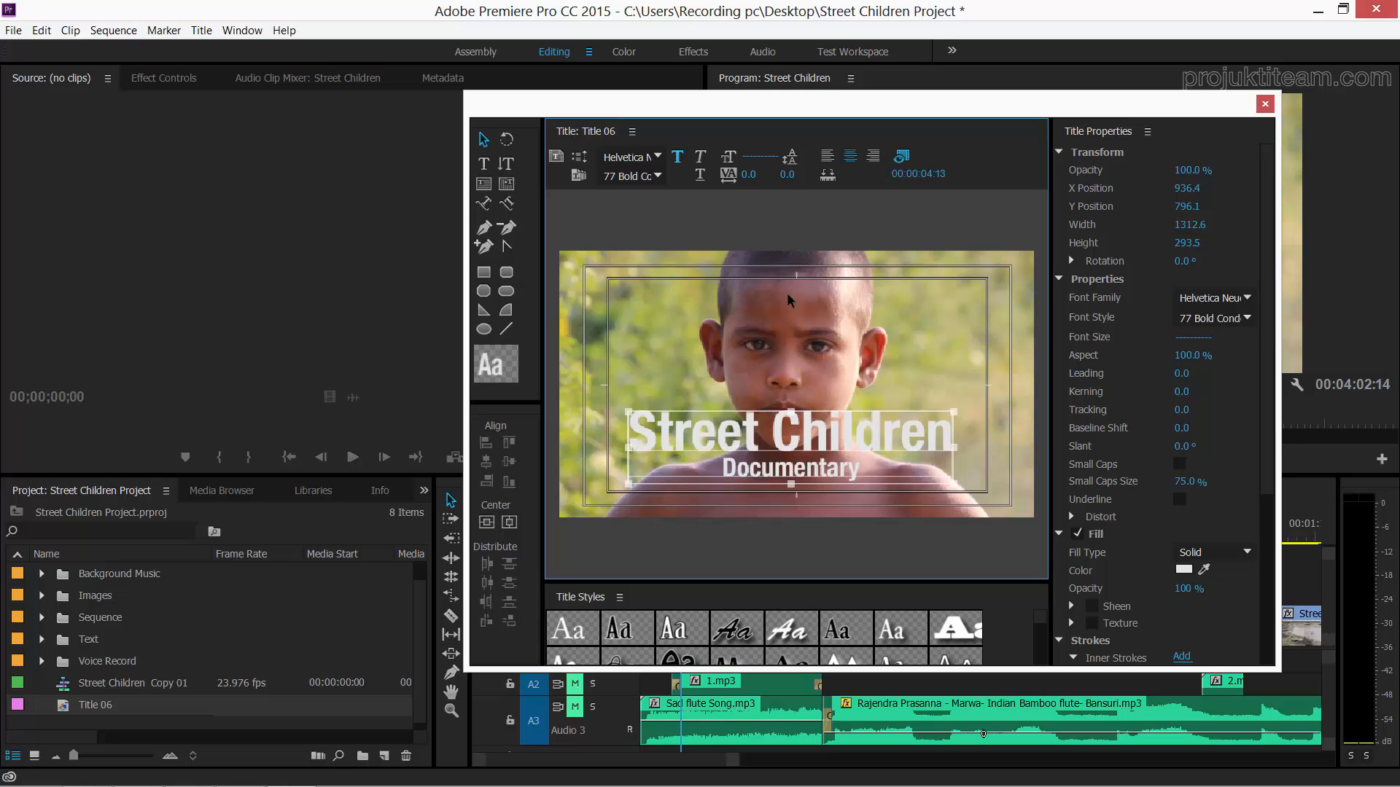
click(872, 155)
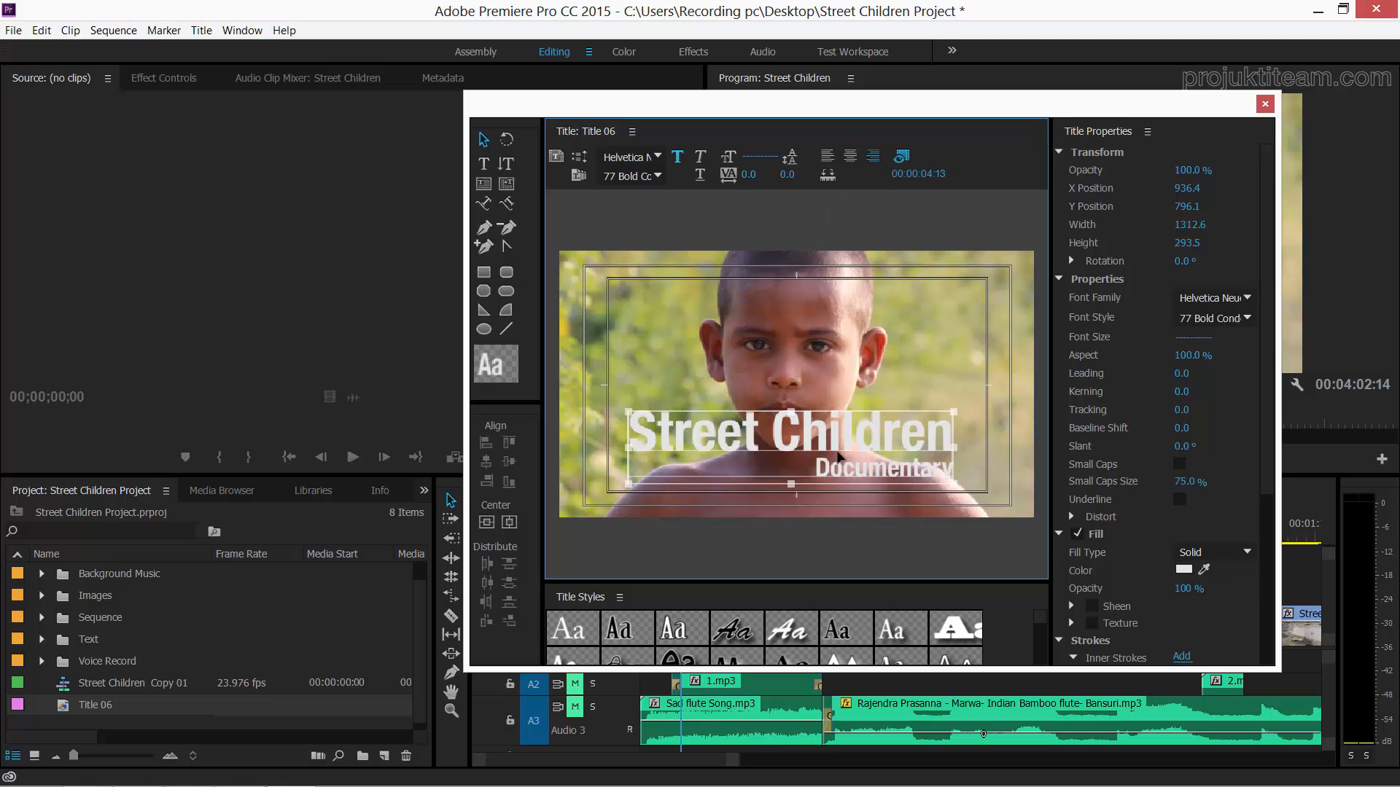
drag(870, 442, 901, 452)
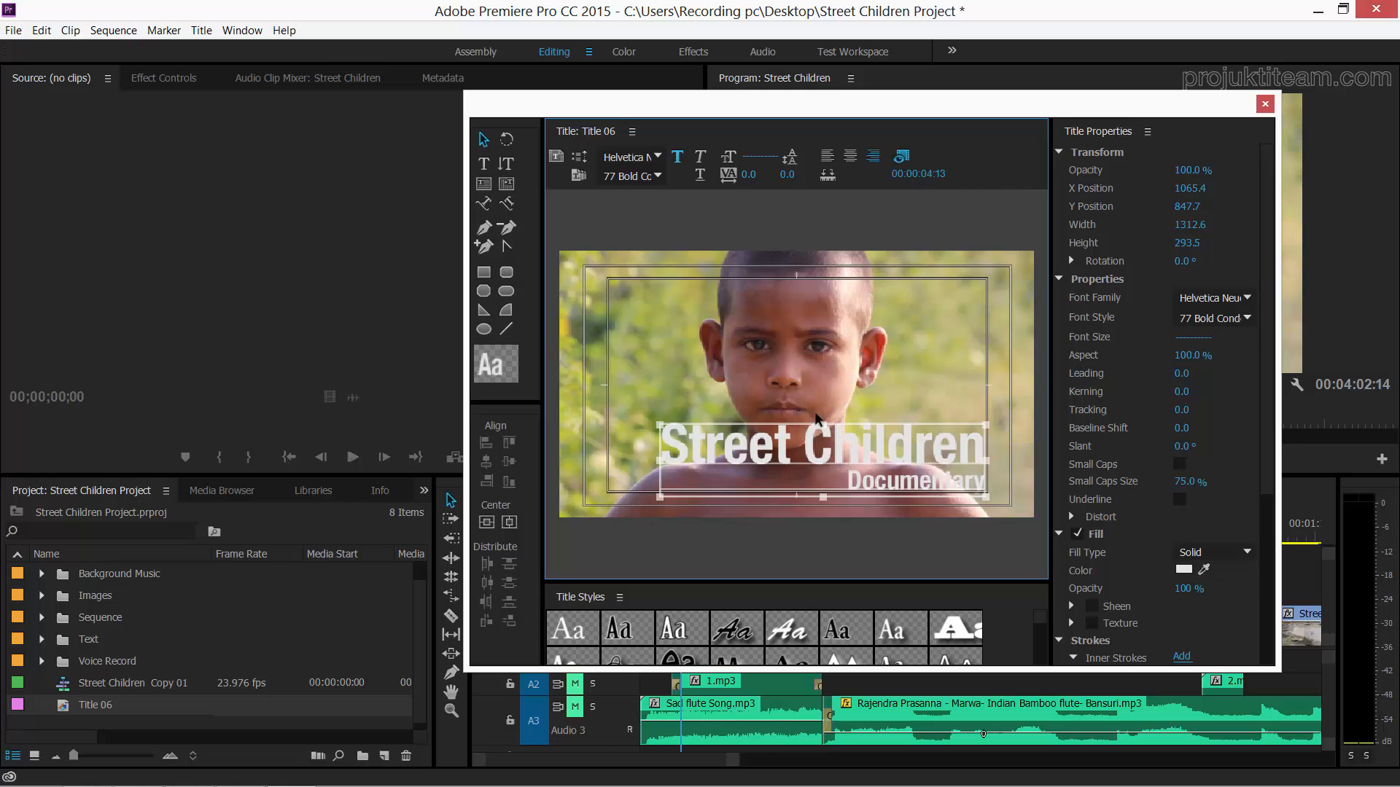
- Hide the background video to view the title text alone, and show the video again
click(907, 161)
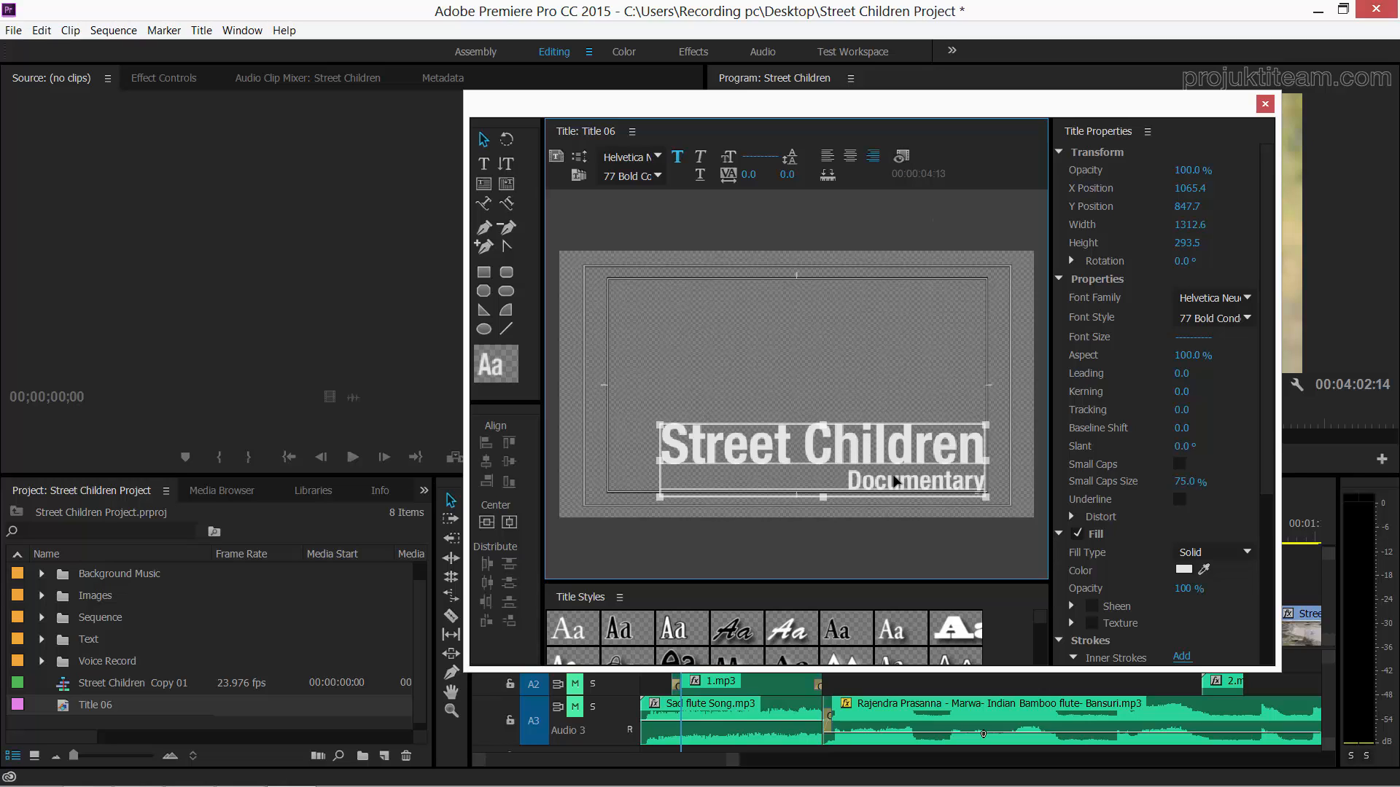
click(903, 161)
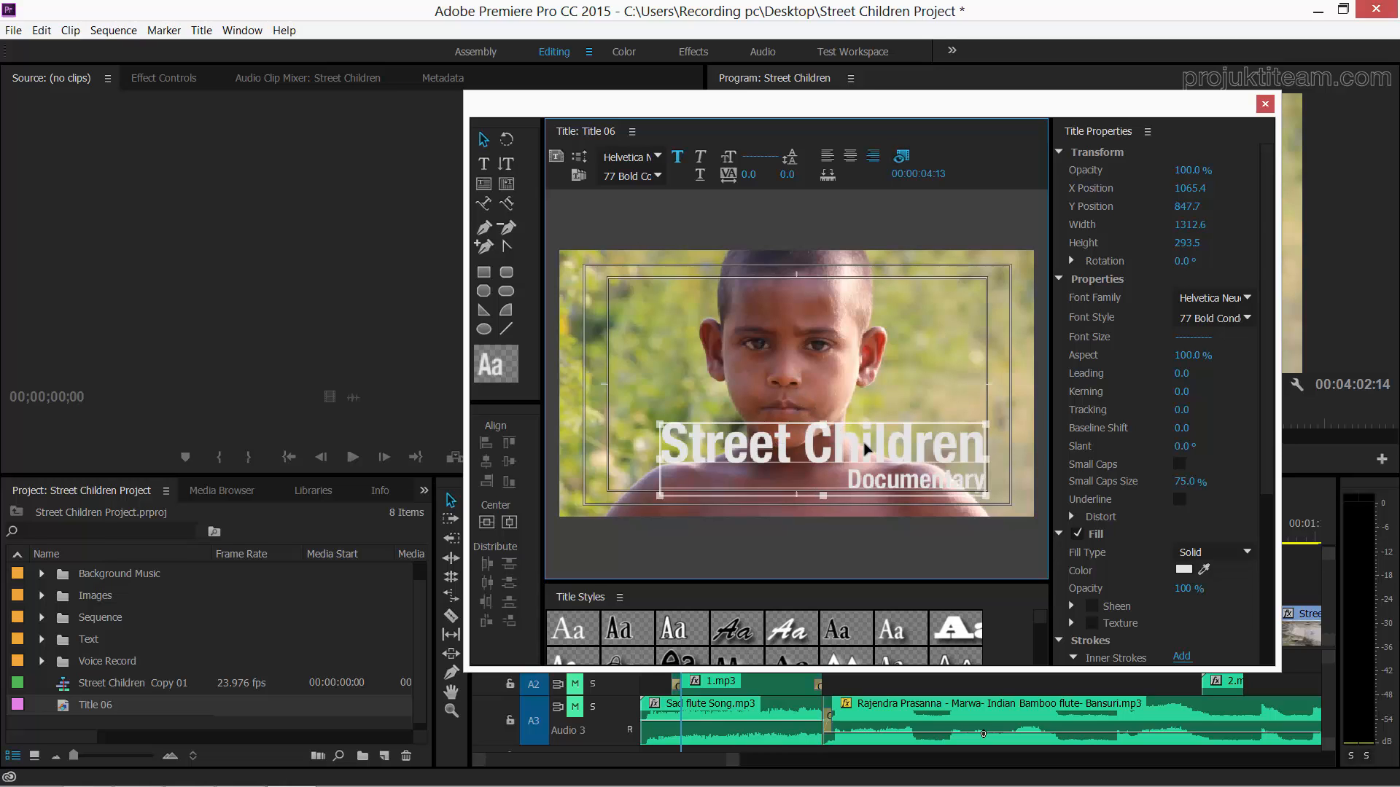
click(904, 157)
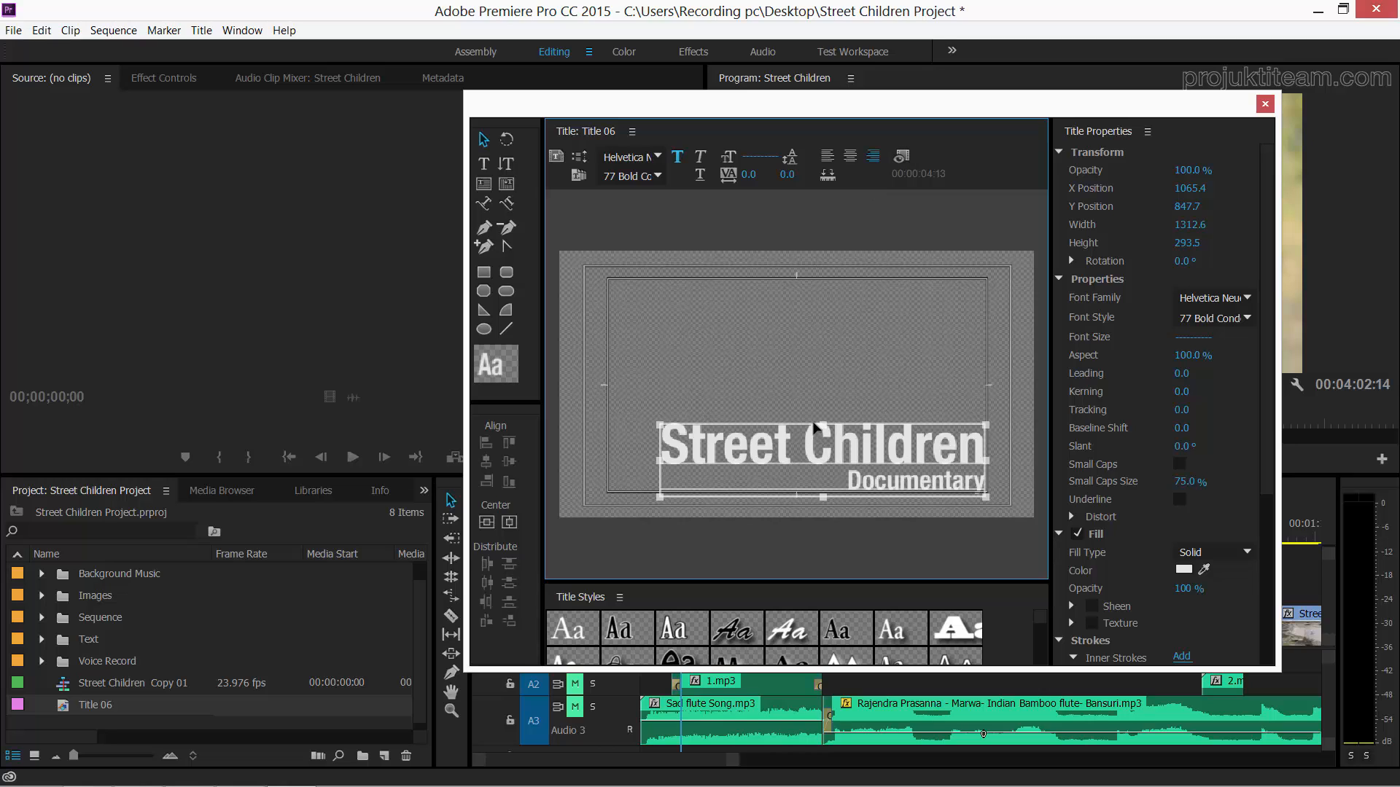
click(901, 156)
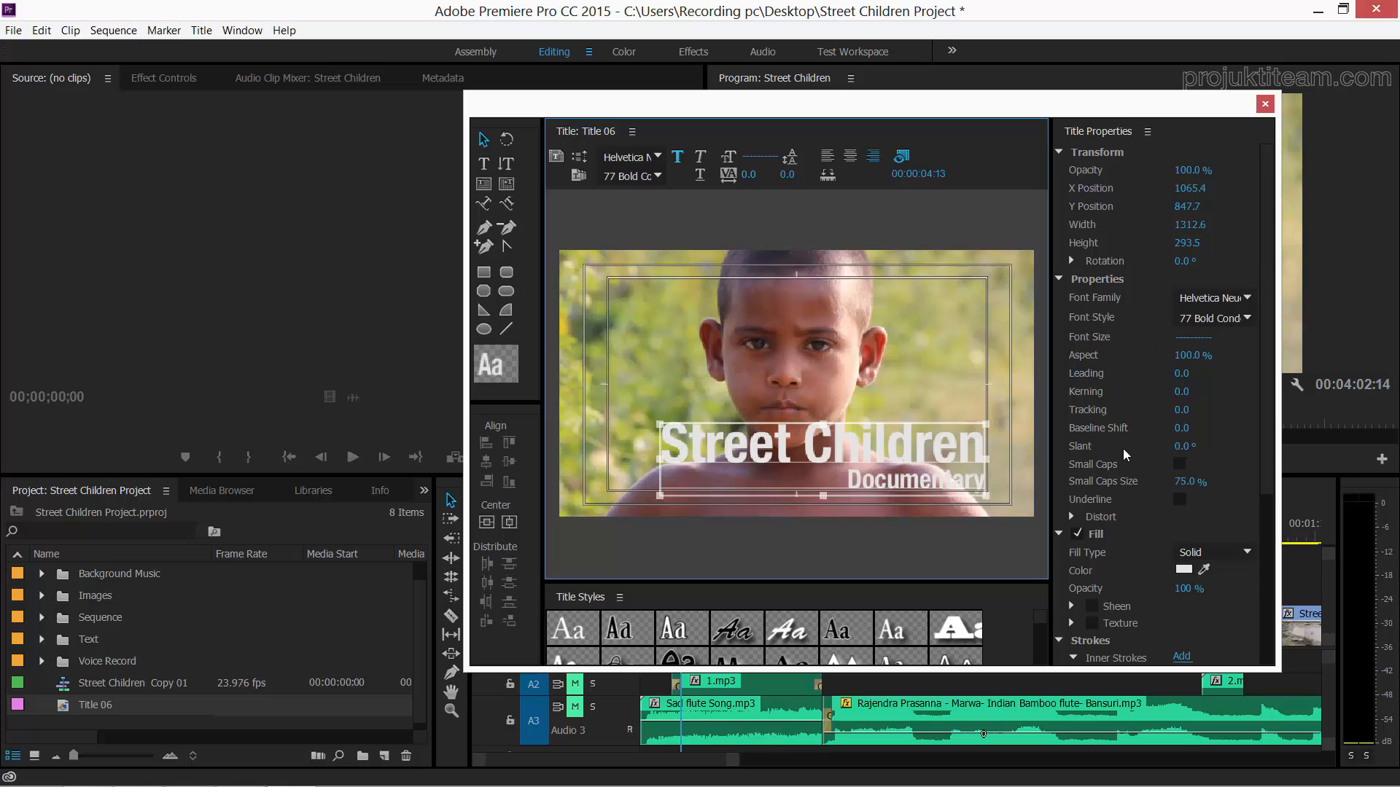
- Set the fill colour of the title text to dark red 9A0303
scroll(1239, 409, down, 5)
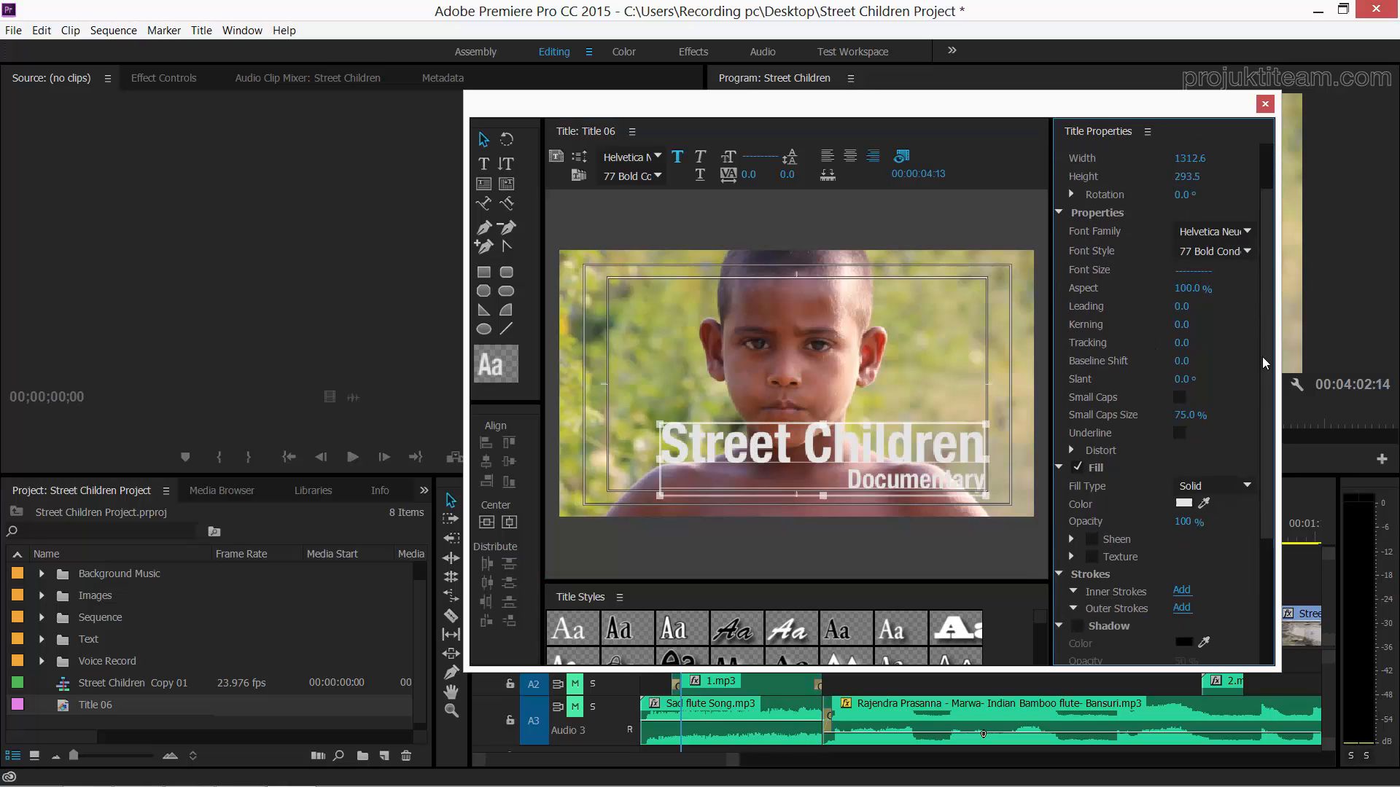
drag(1251, 422, 1248, 425)
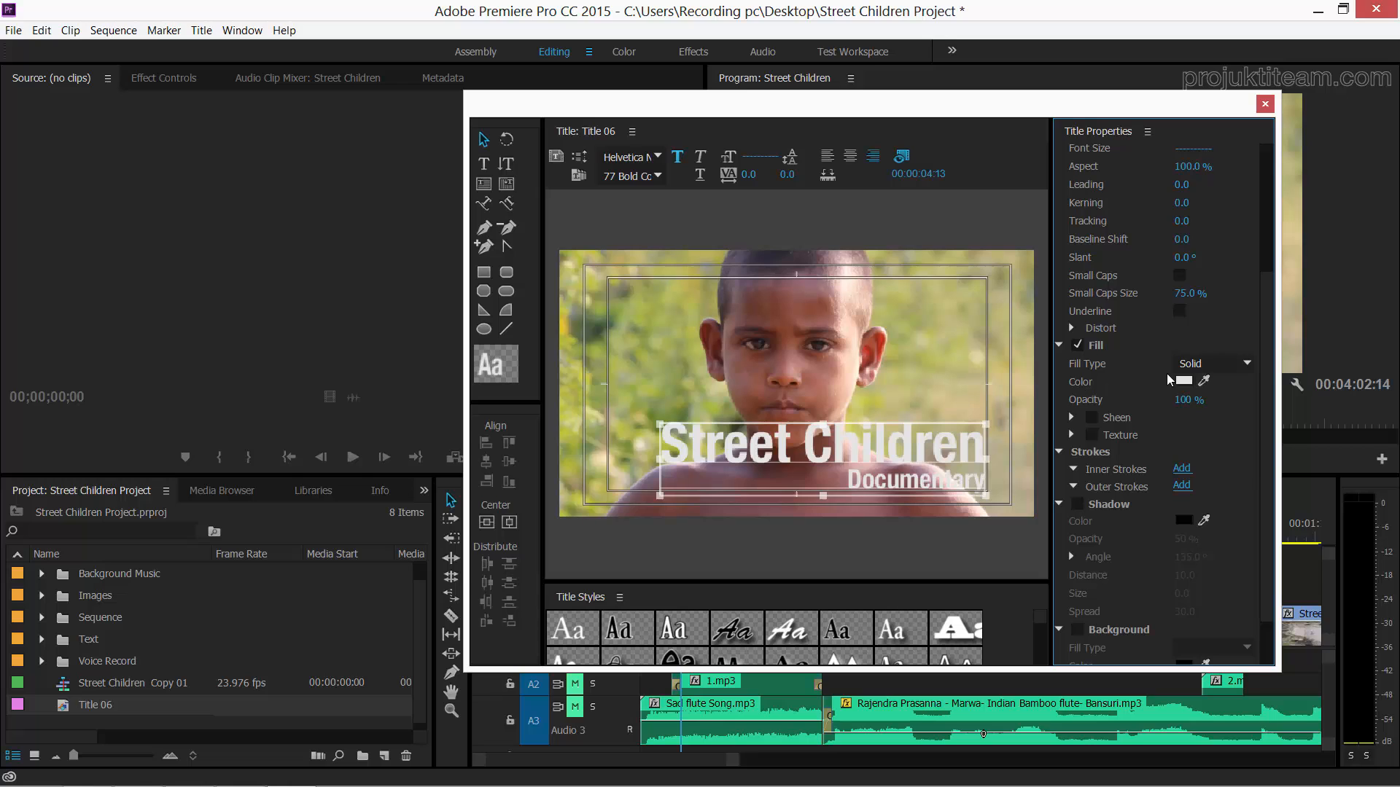
click(1185, 382)
mouse_move(754, 437)
mouse_down()
mouse_move(759, 407)
mouse_move(765, 483)
mouse_up()
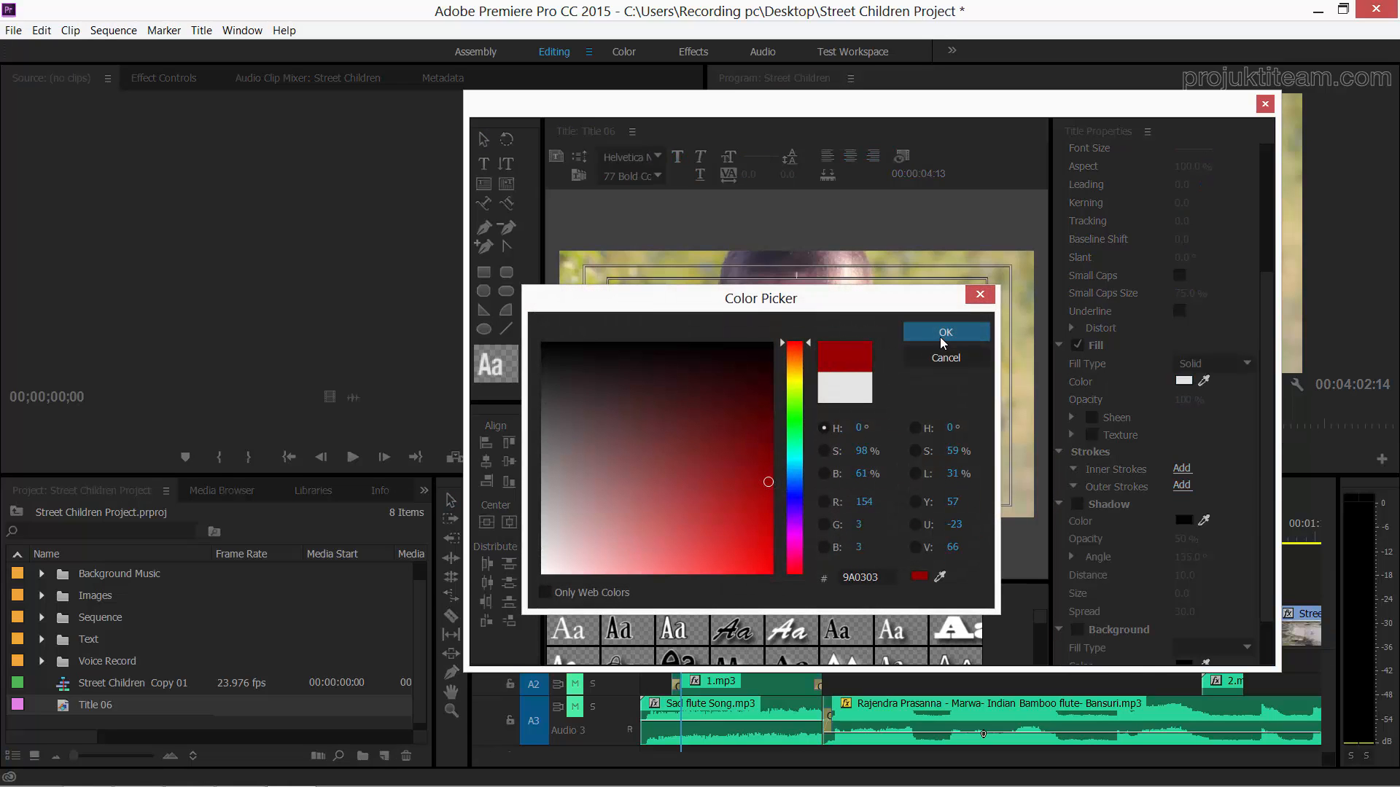
click(945, 332)
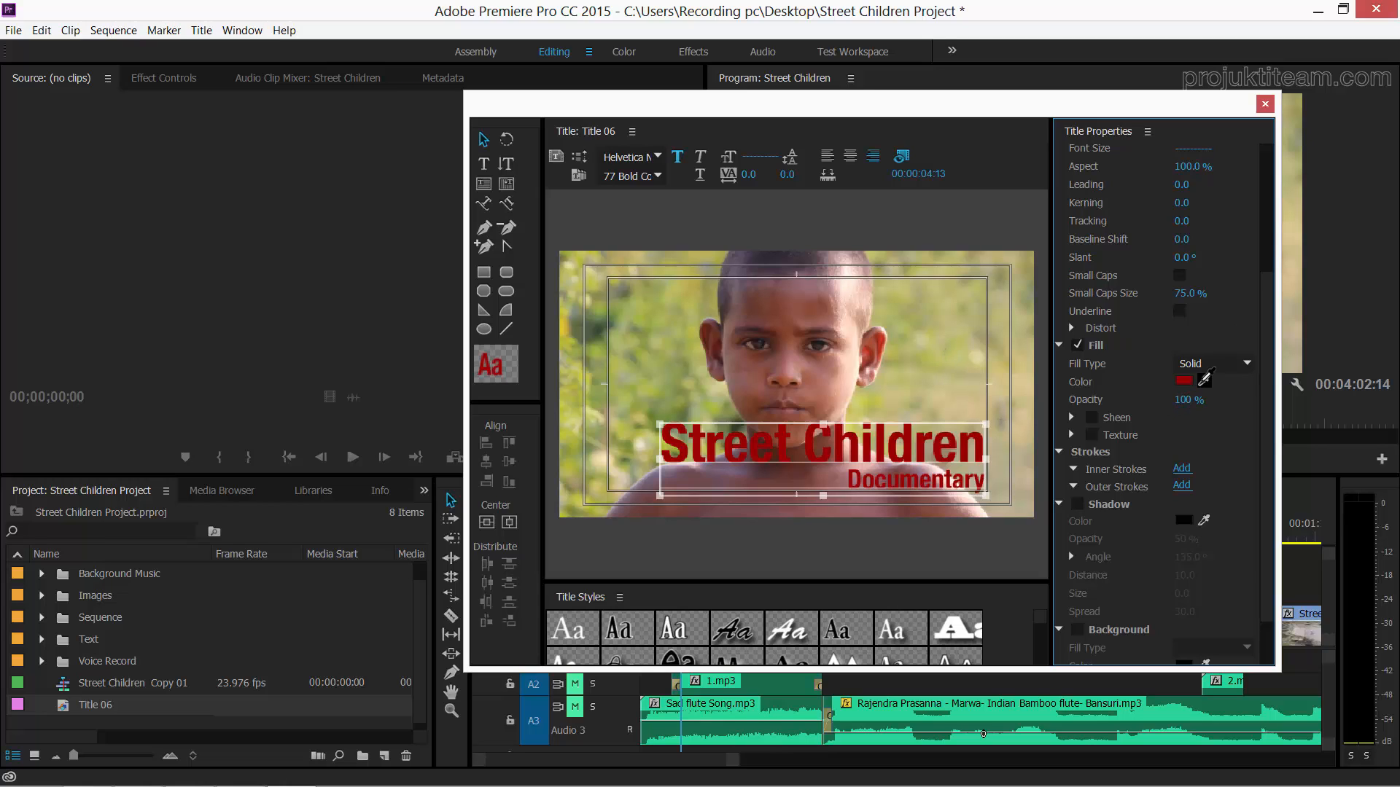
- Sample the title's fill colour with the eyedropper from the olive background, a dark interface area, and finally the light-blue selection tool icon
drag(1204, 378, 924, 339)
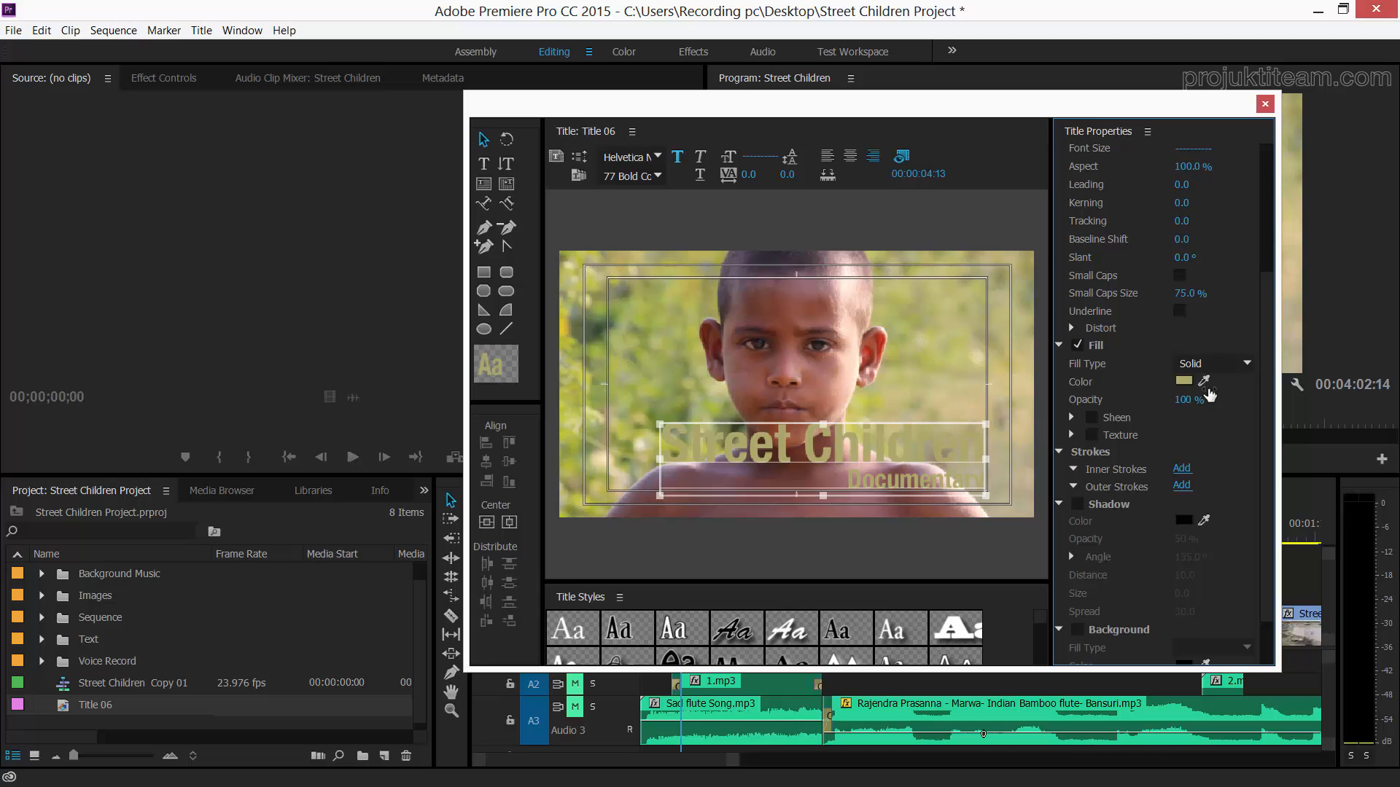
drag(1205, 378, 1126, 393)
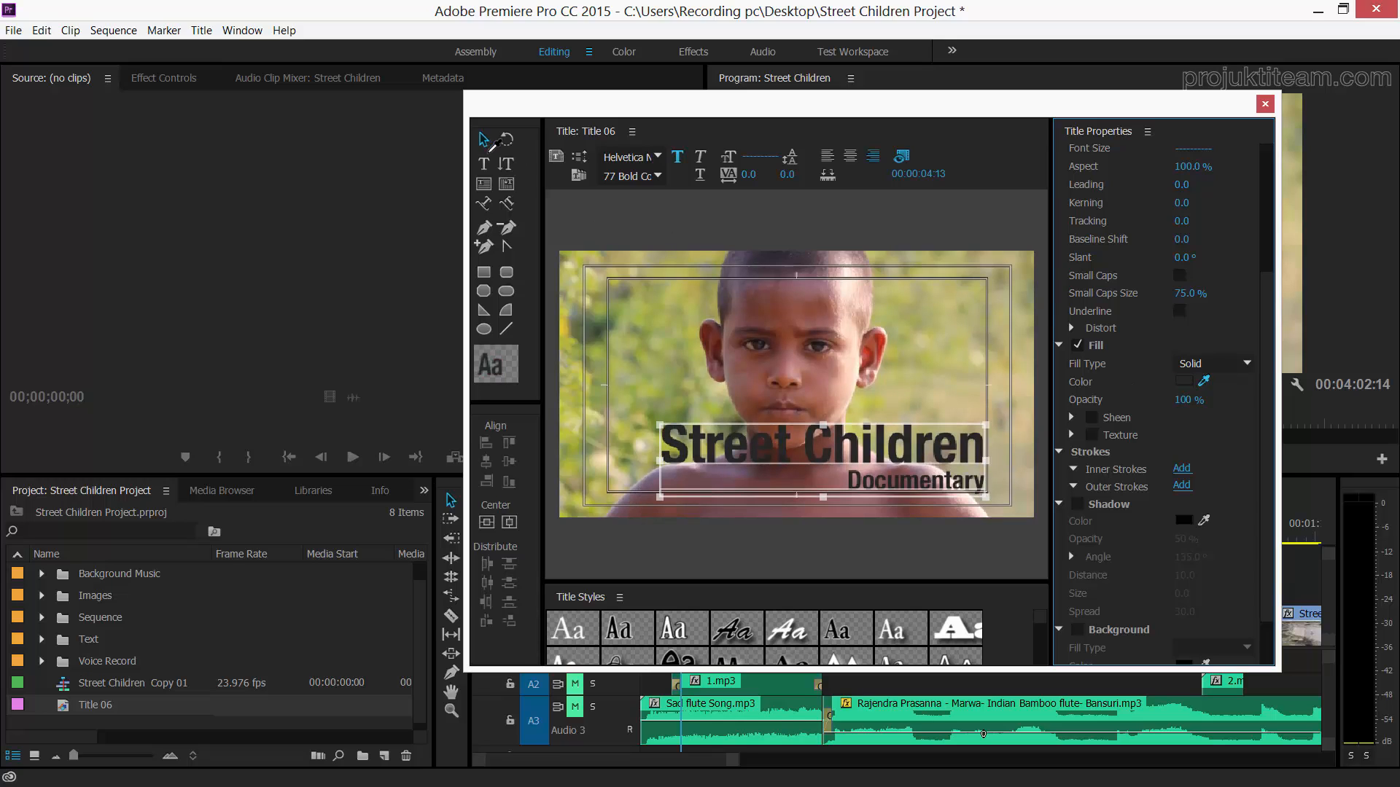
drag(482, 135, 483, 137)
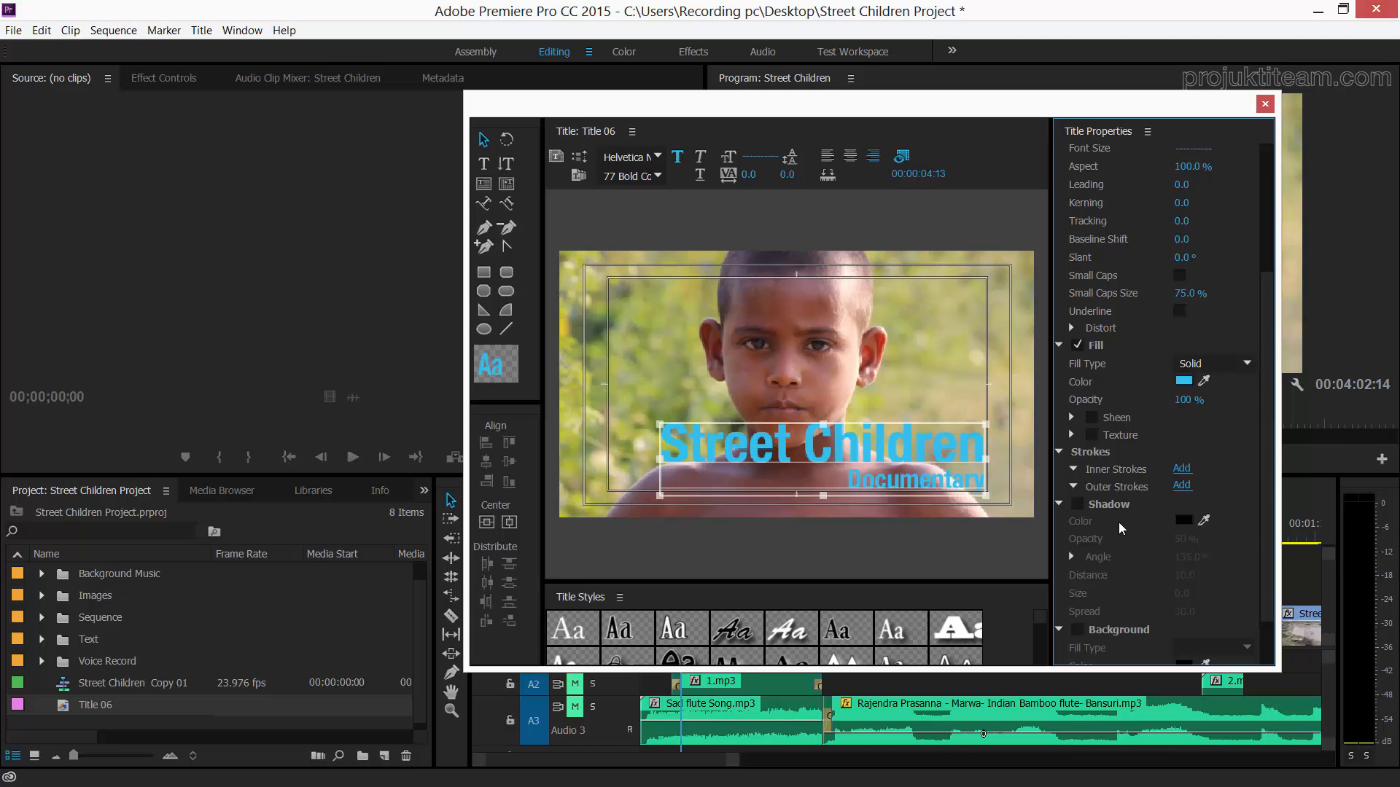
- Move the title designer window up and enlarge it to show more of the title properties and styles
scroll(1265, 372, down, 2)
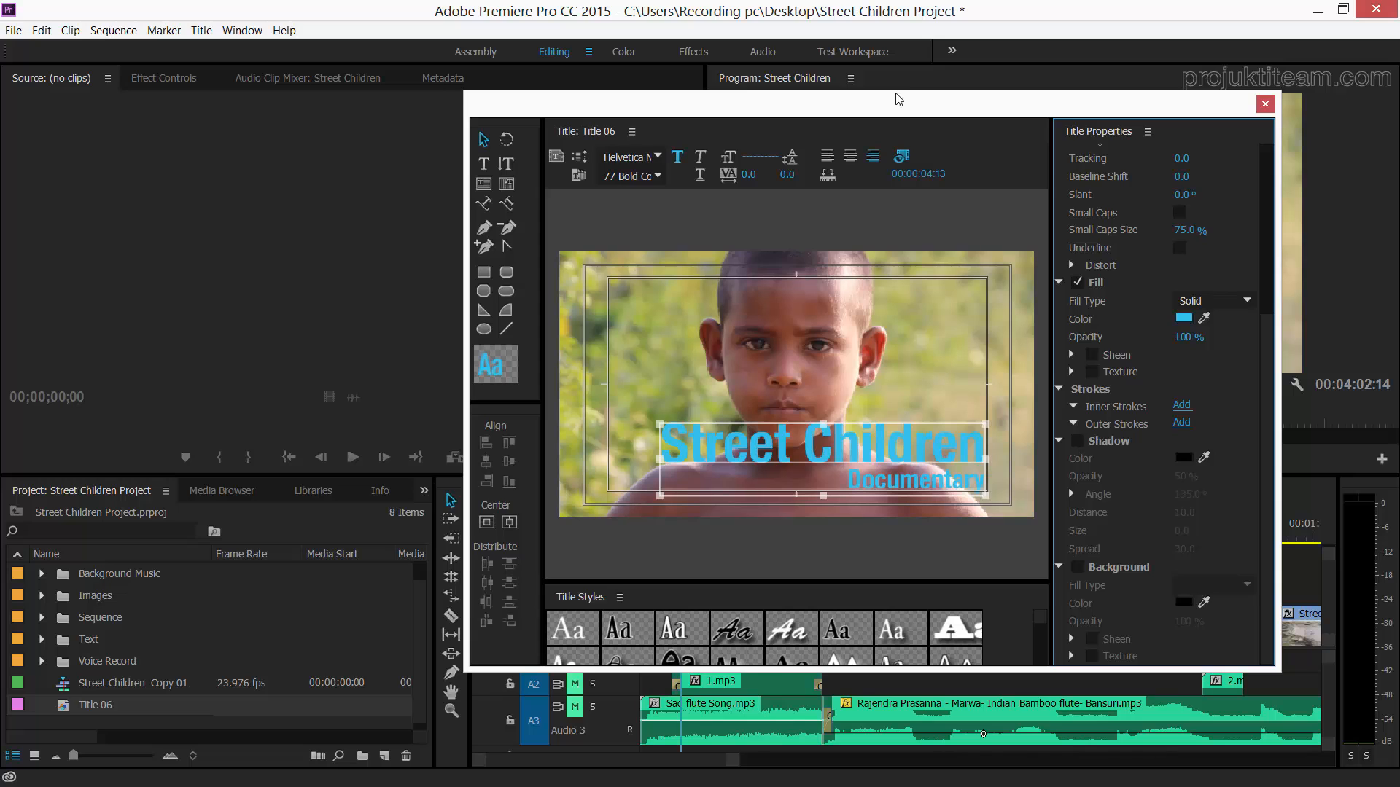
drag(901, 99, 862, 31)
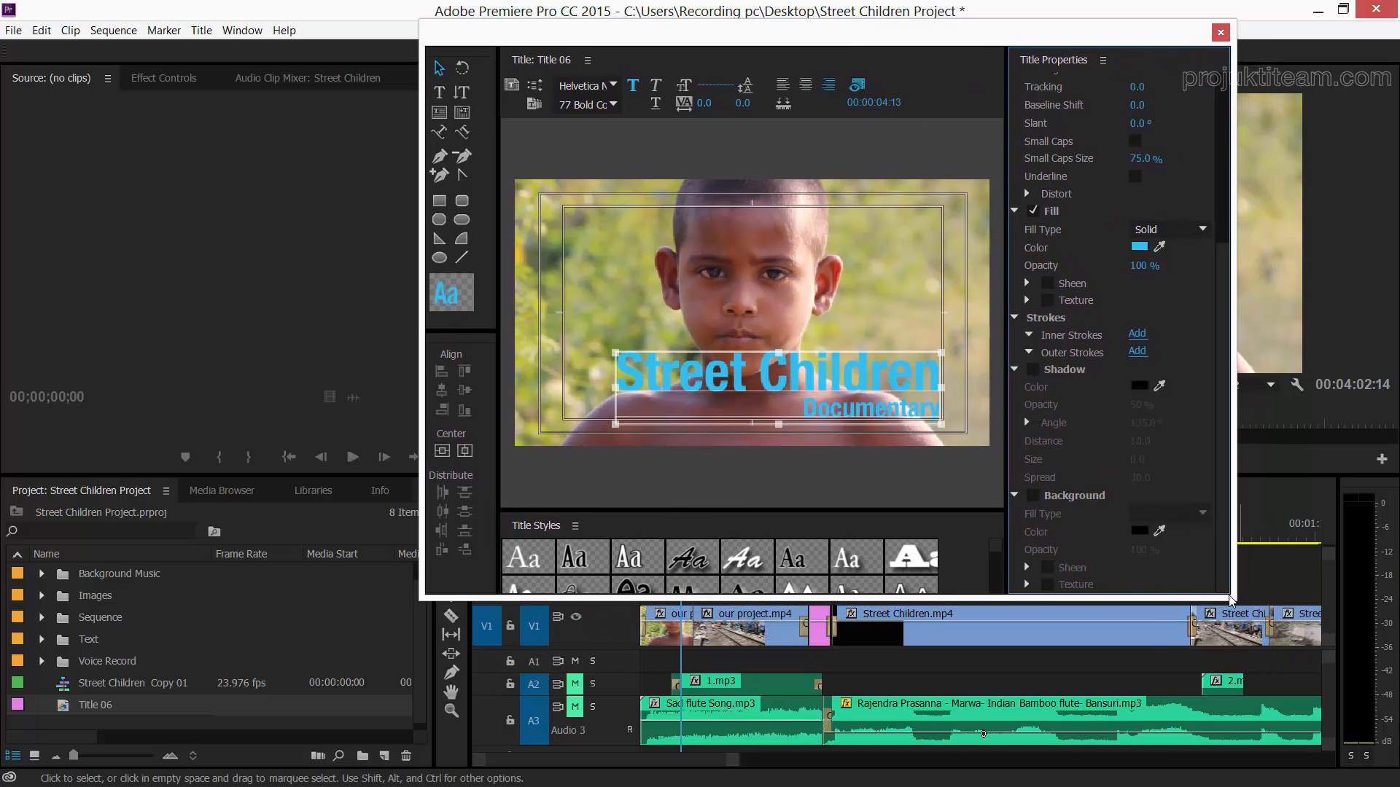
drag(1229, 596, 1305, 704)
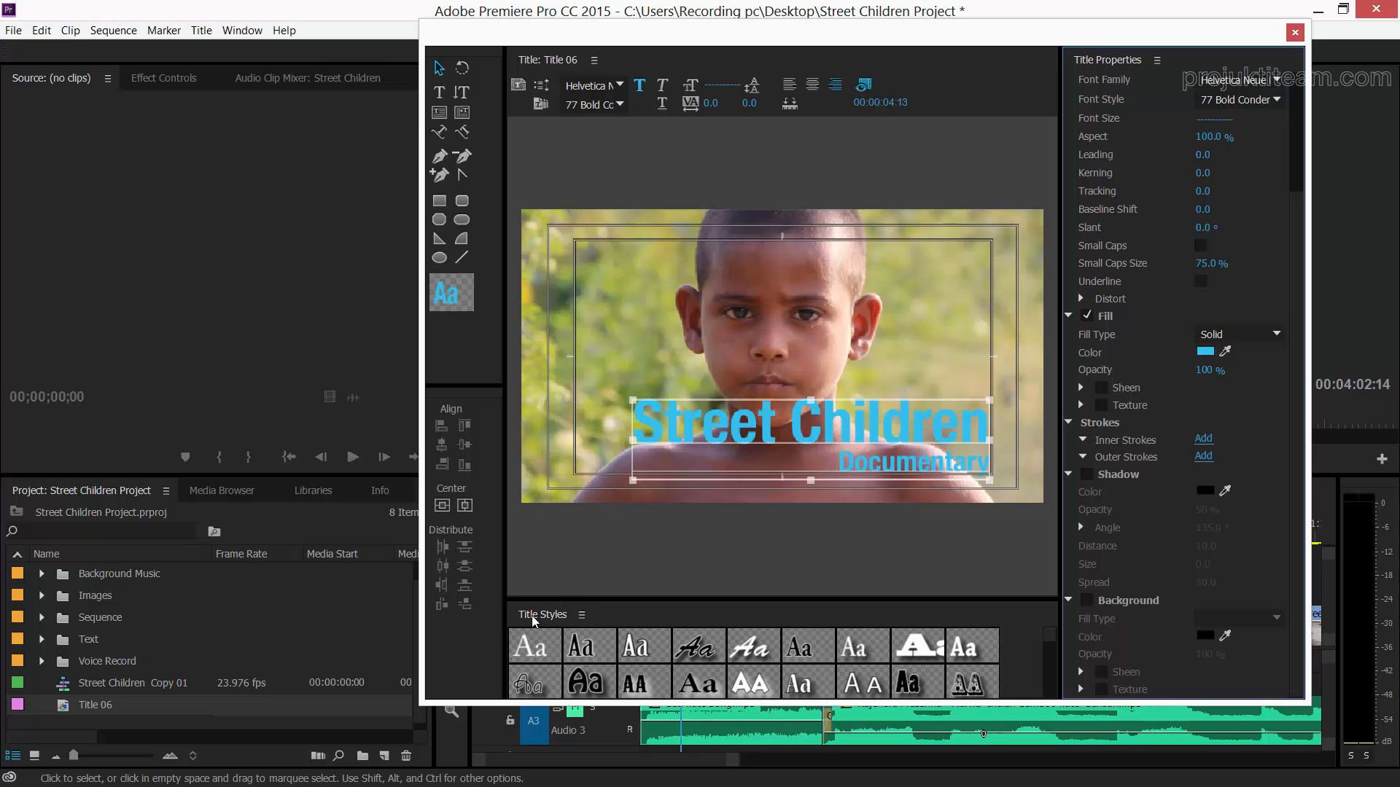
- Apply the bright green style from the end of the title style library to the text and widen the title designer window
click(581, 615)
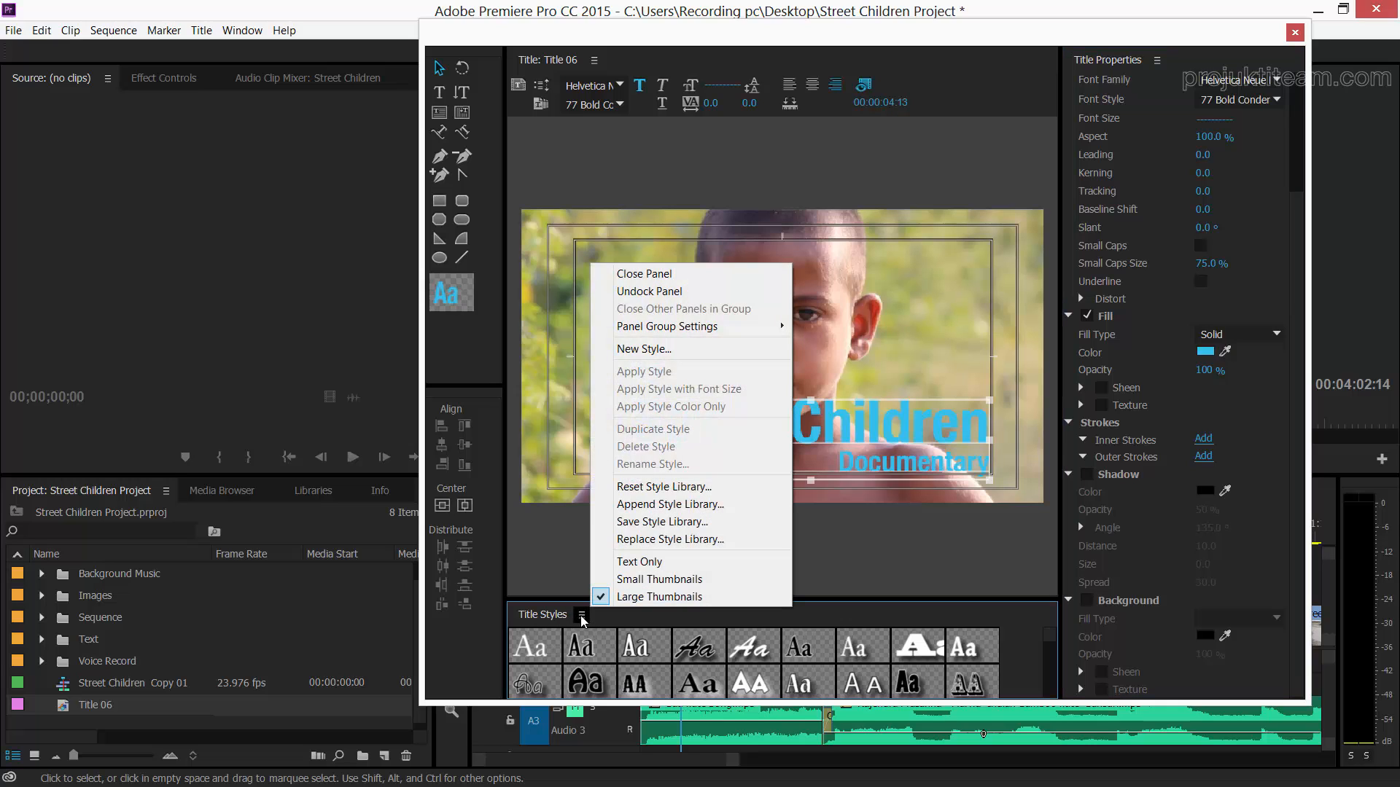
click(891, 623)
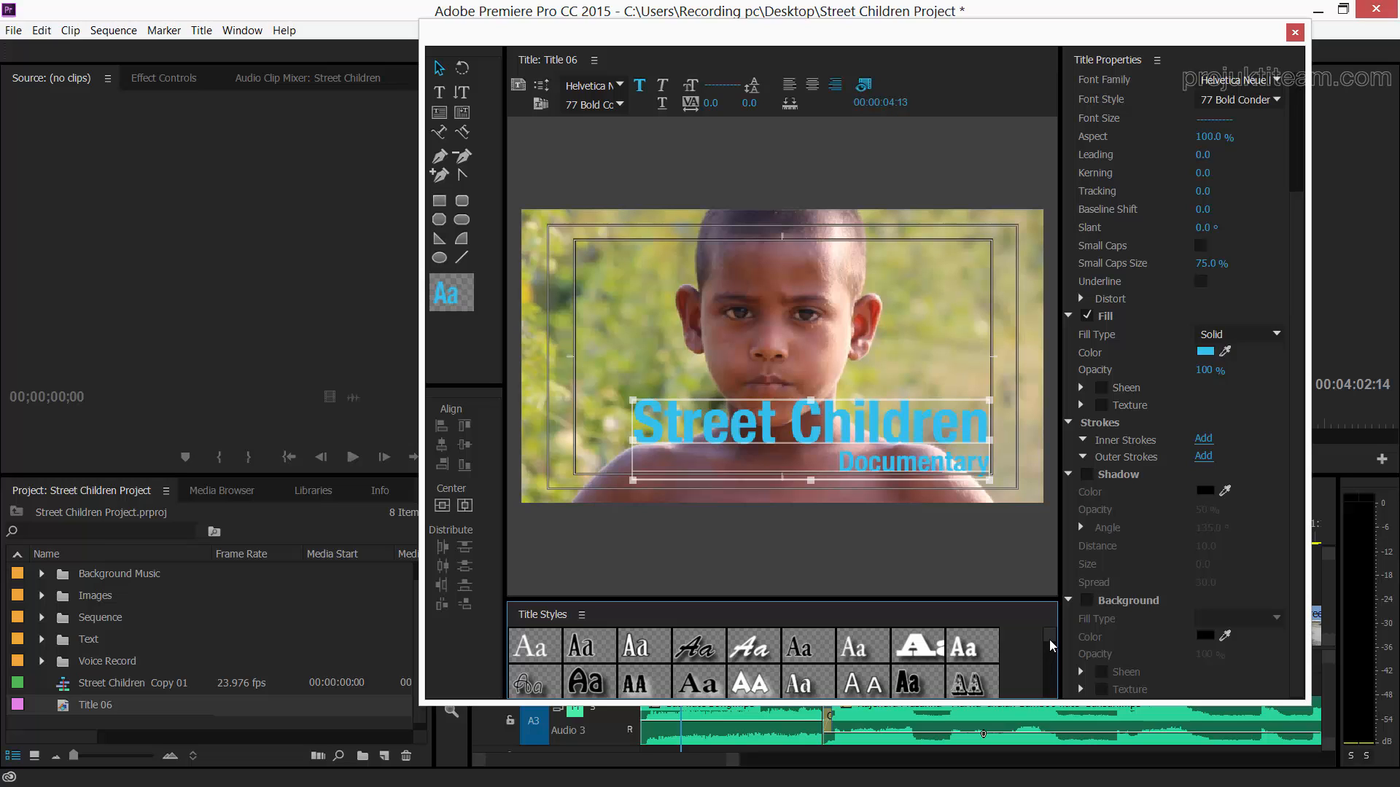
drag(1048, 646, 1054, 700)
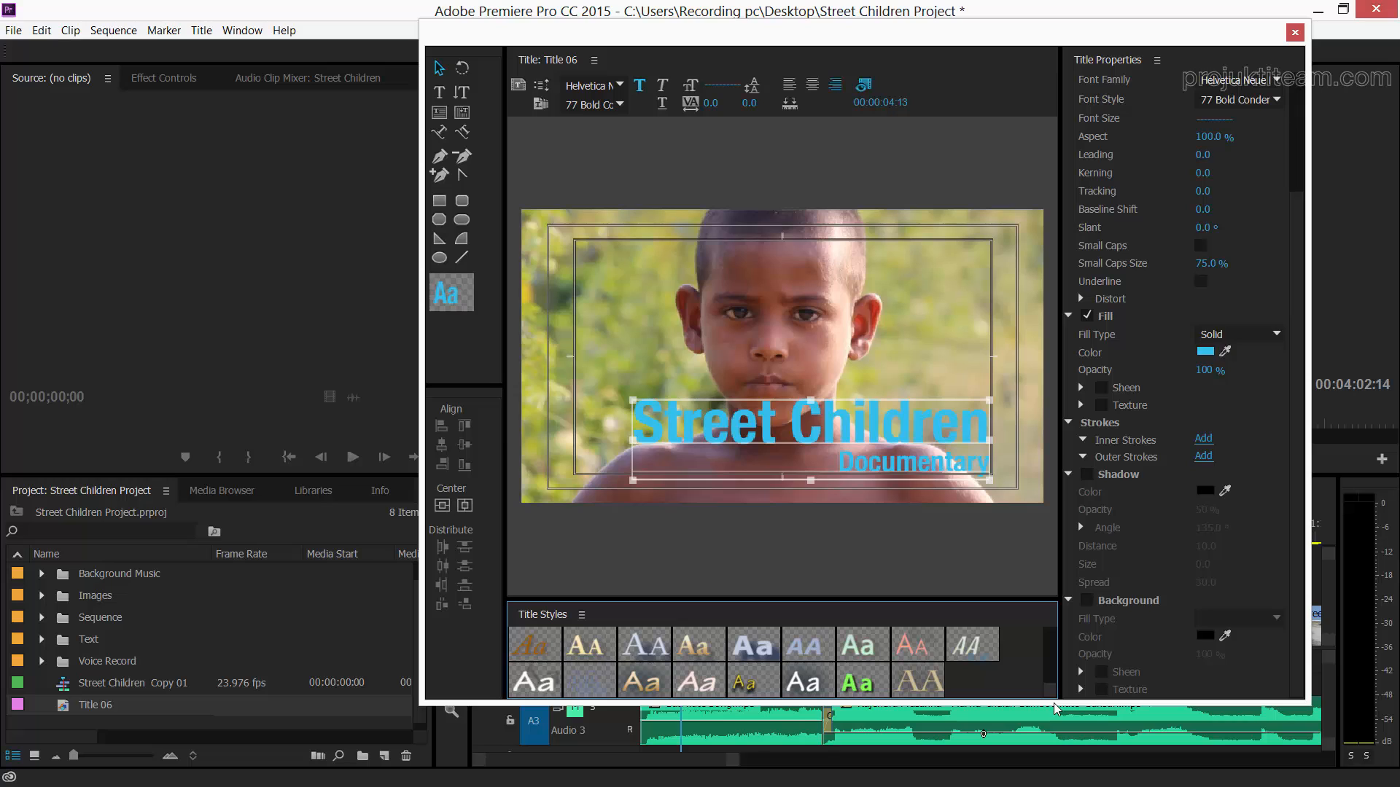
click(861, 689)
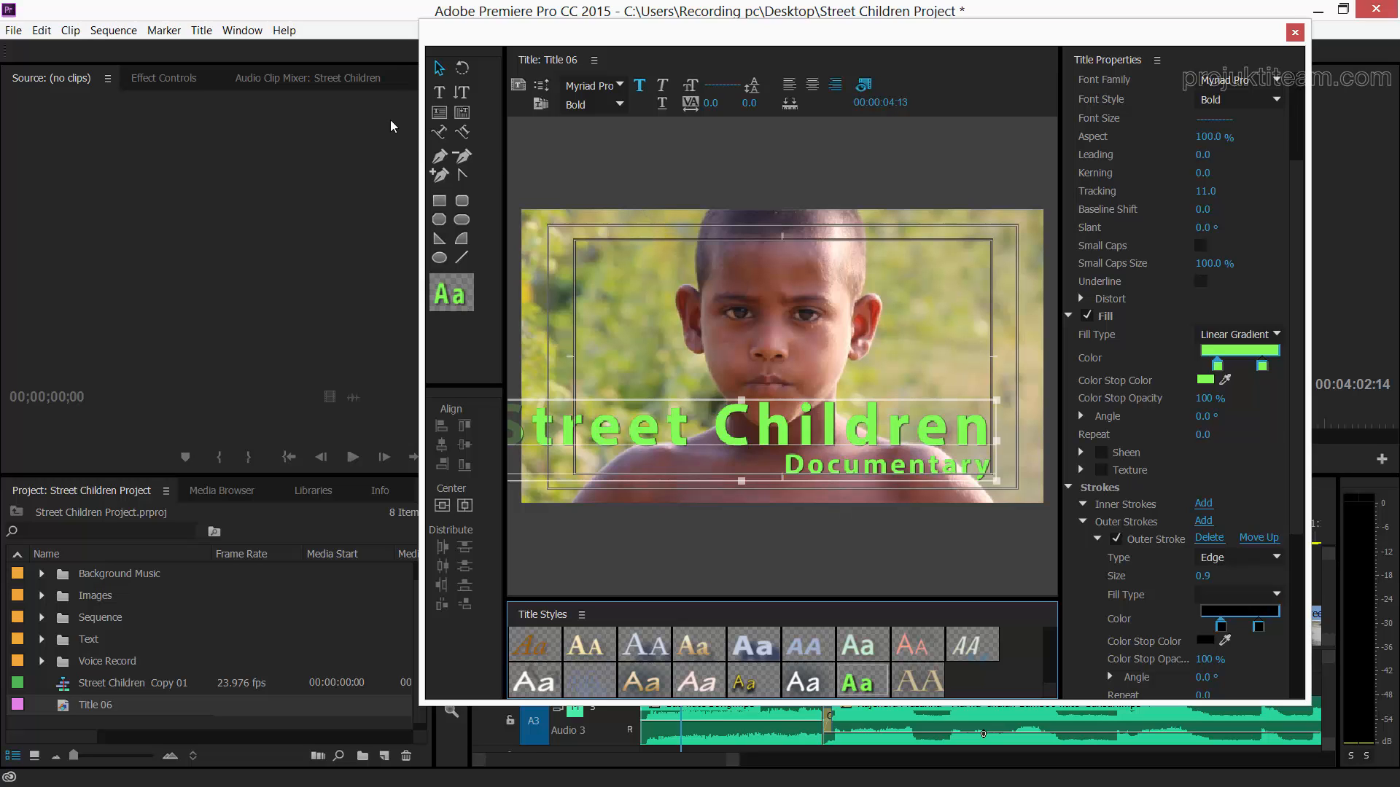
drag(422, 242, 198, 242)
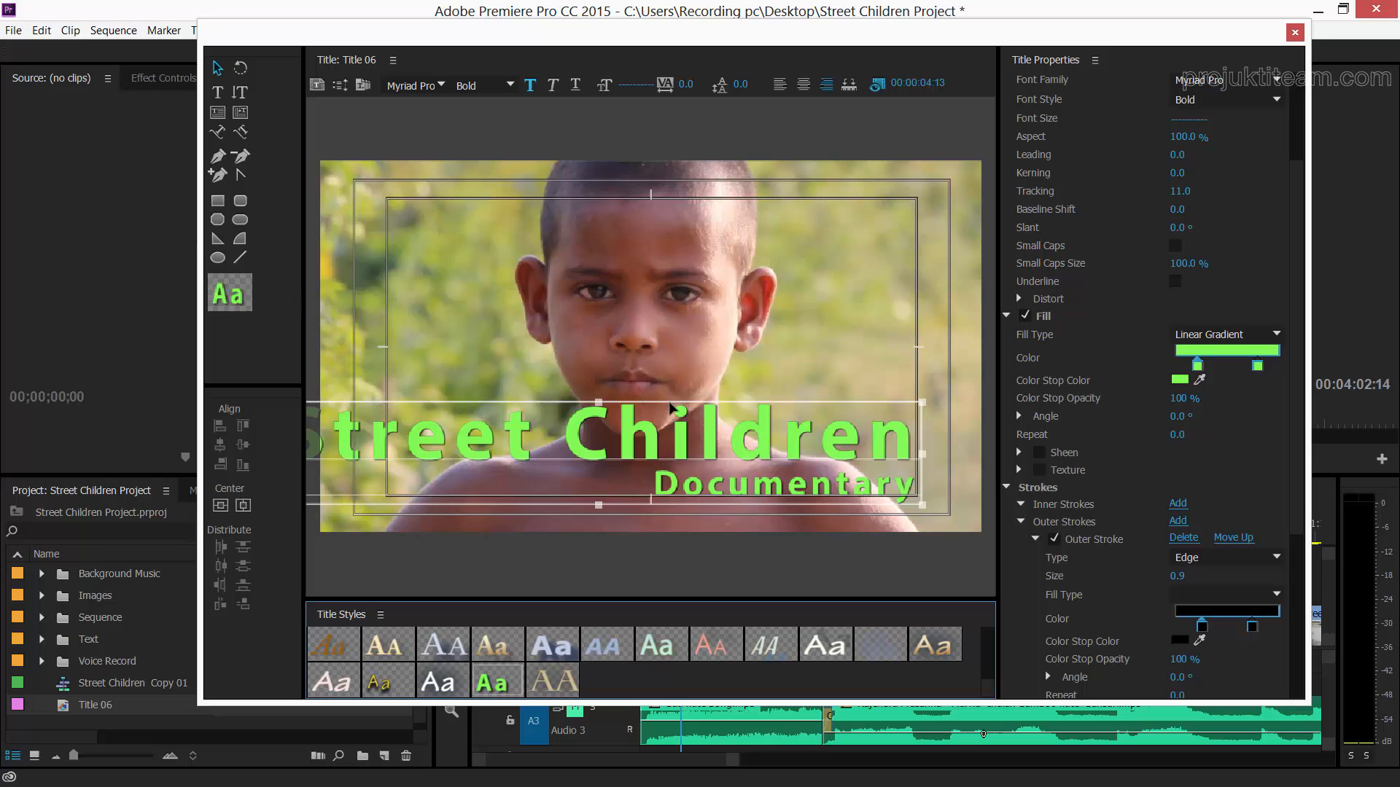
drag(922, 506, 809, 495)
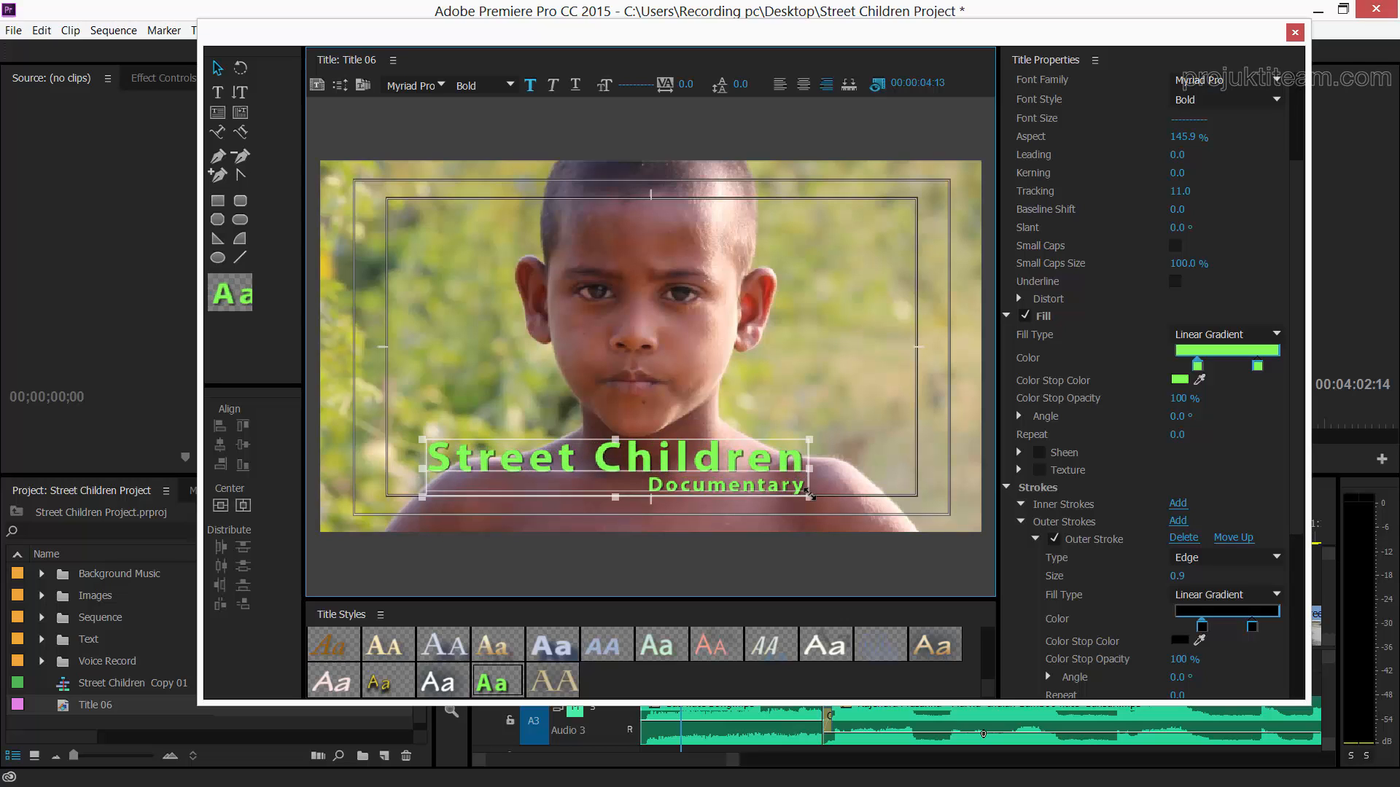
key(ctrl+z)
key(ctrl+z)
key(ctrl+z)
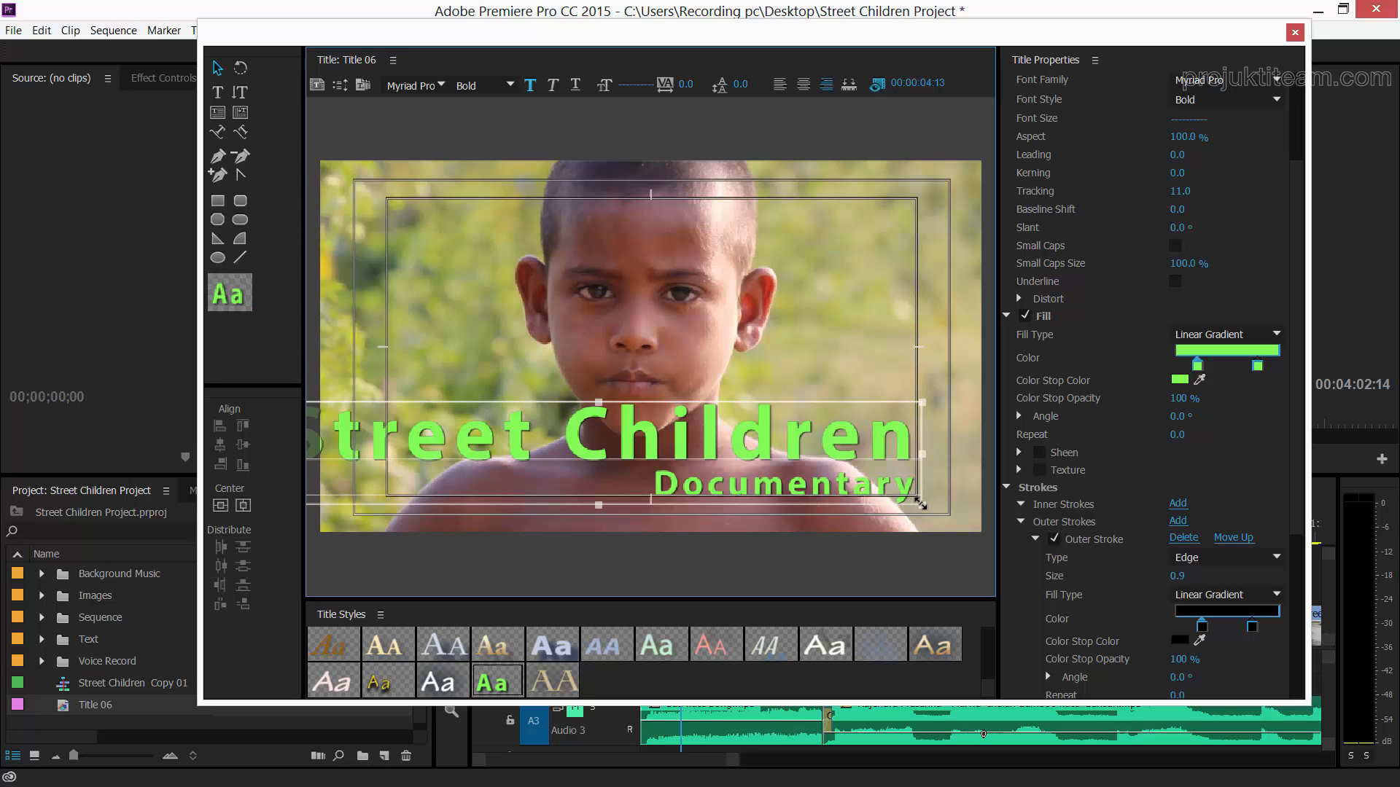
- Scale the title text down proportionally to fit inside the safe margins, and browse the other title styles
drag(920, 503, 901, 464)
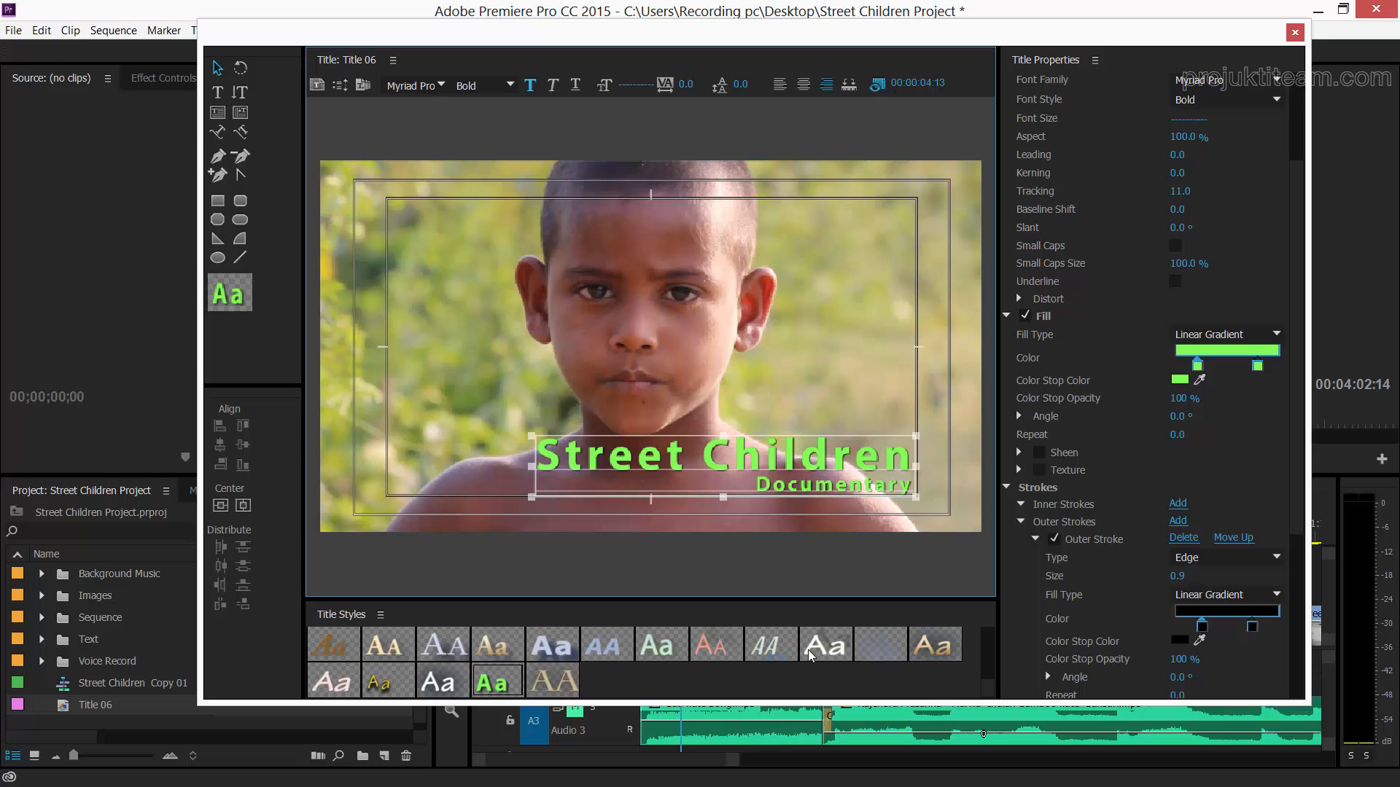
scroll(985, 693, down, 3)
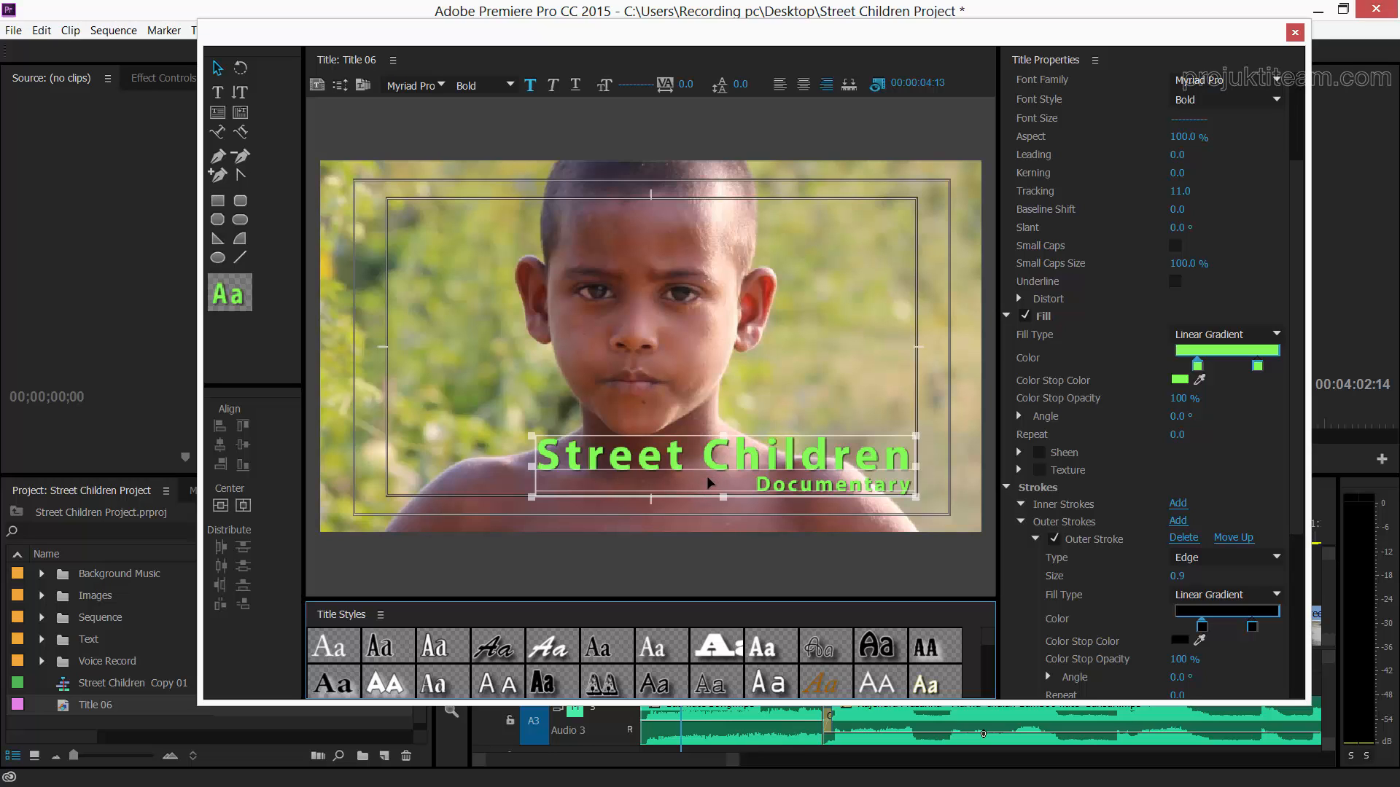
scroll(992, 641, down, 3)
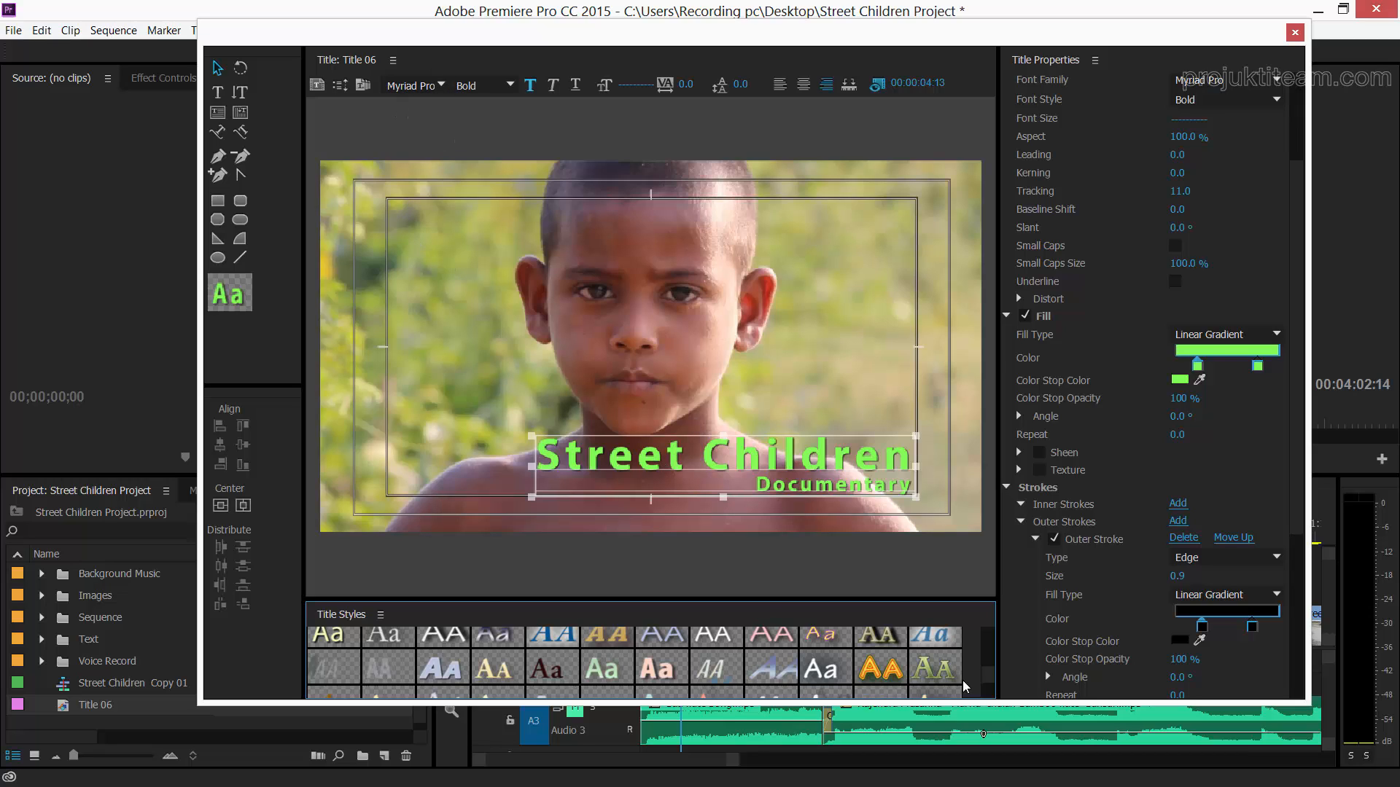
drag(981, 678, 998, 650)
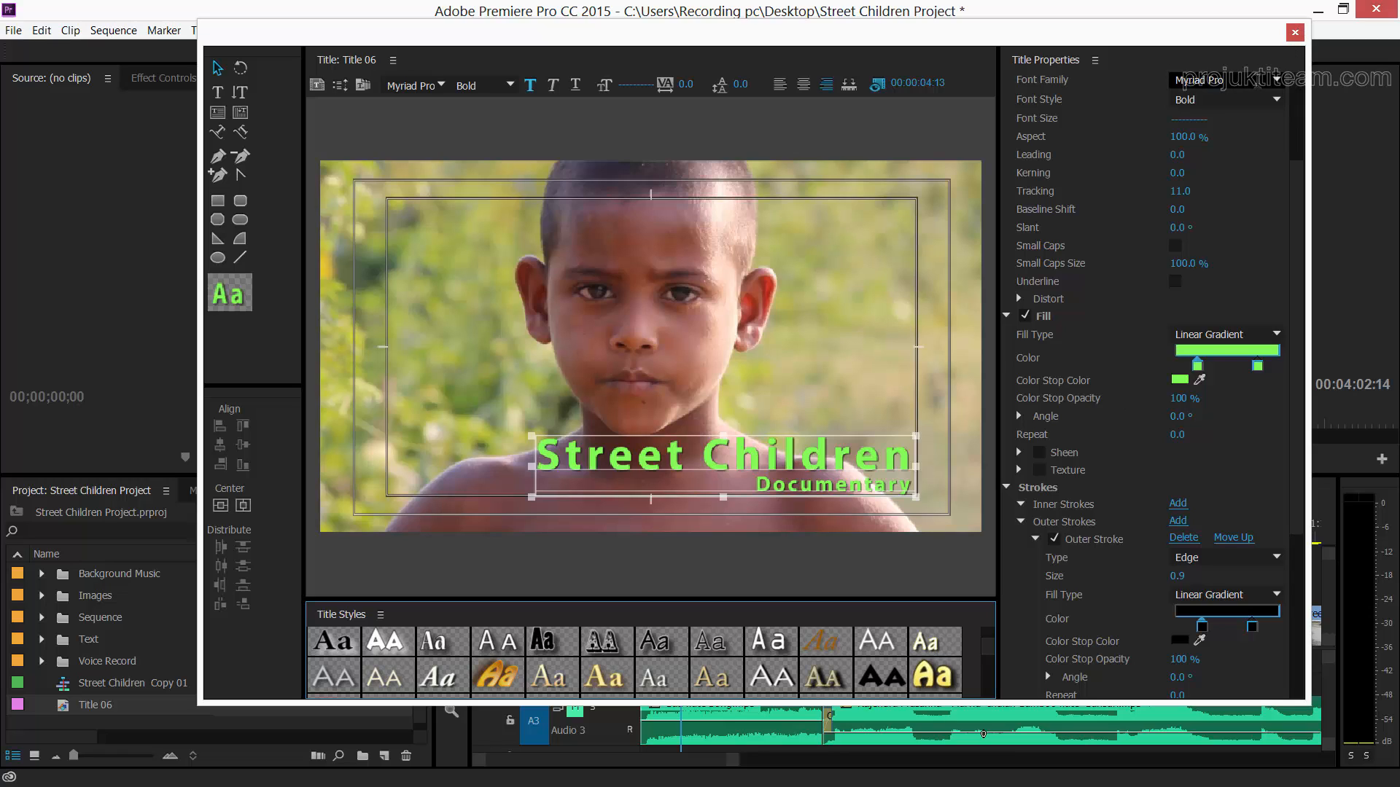
- Change the title's font family to Helvetica Neue LT Std in 77 Bold Condensed
click(1274, 82)
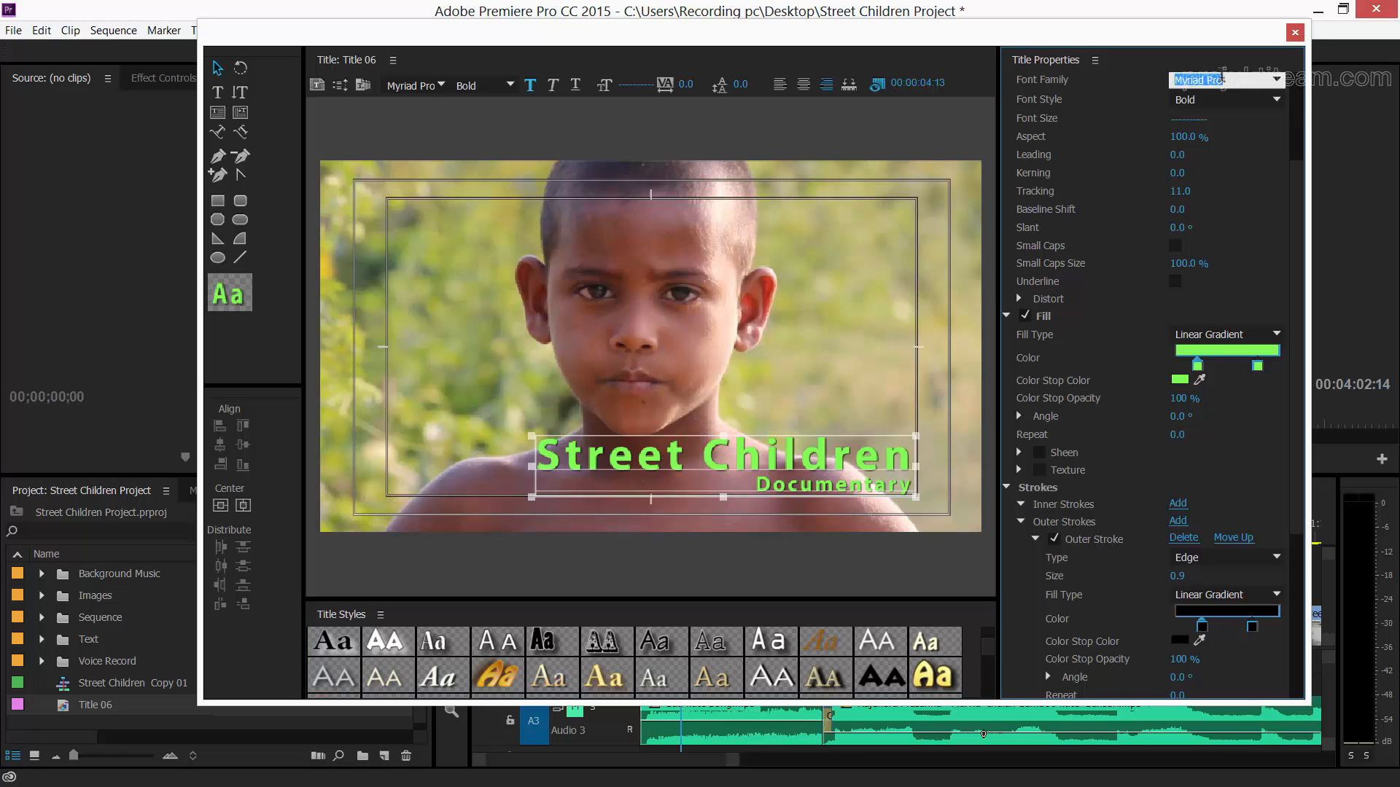
text(Helvetica)
click(1277, 79)
scroll(1265, 379, down, 2)
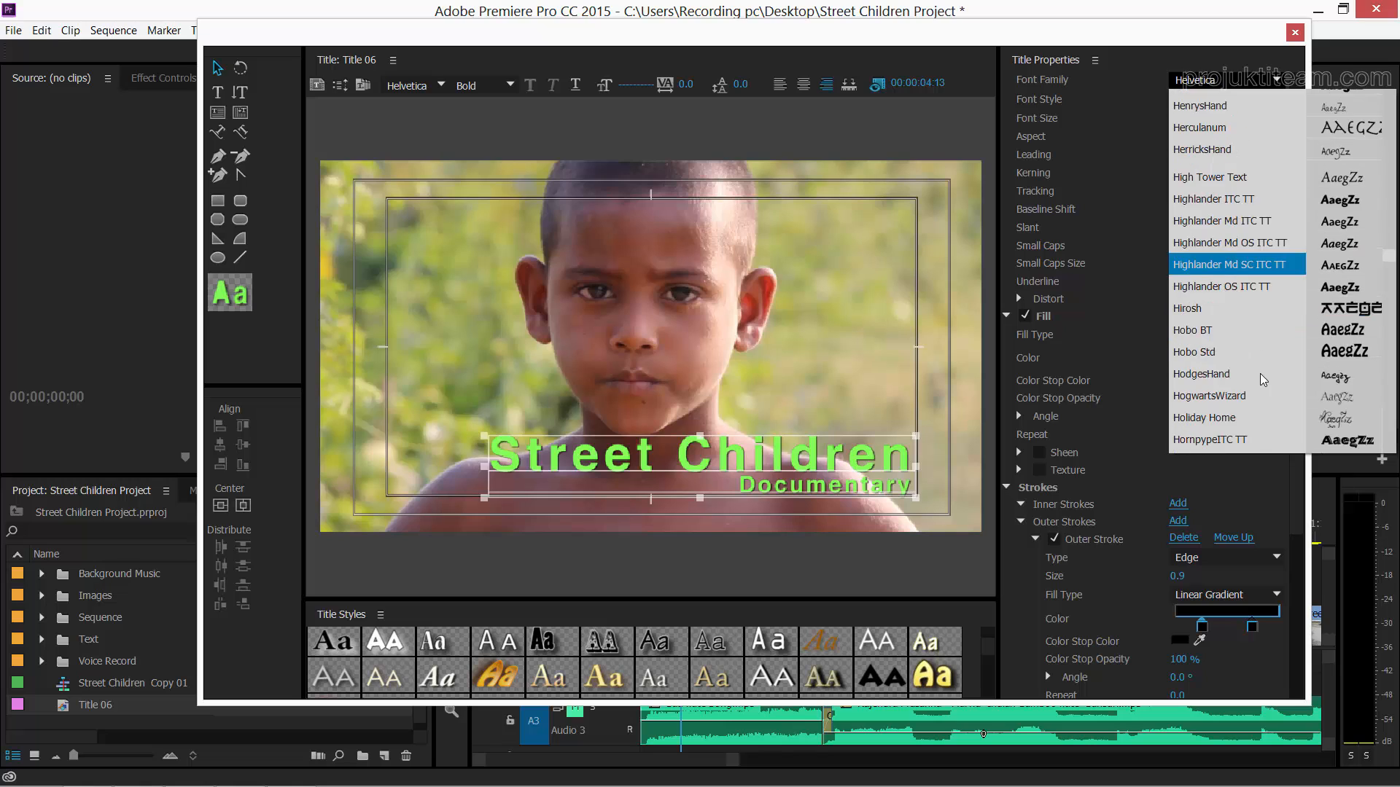
scroll(1265, 378, up, 4)
click(1237, 267)
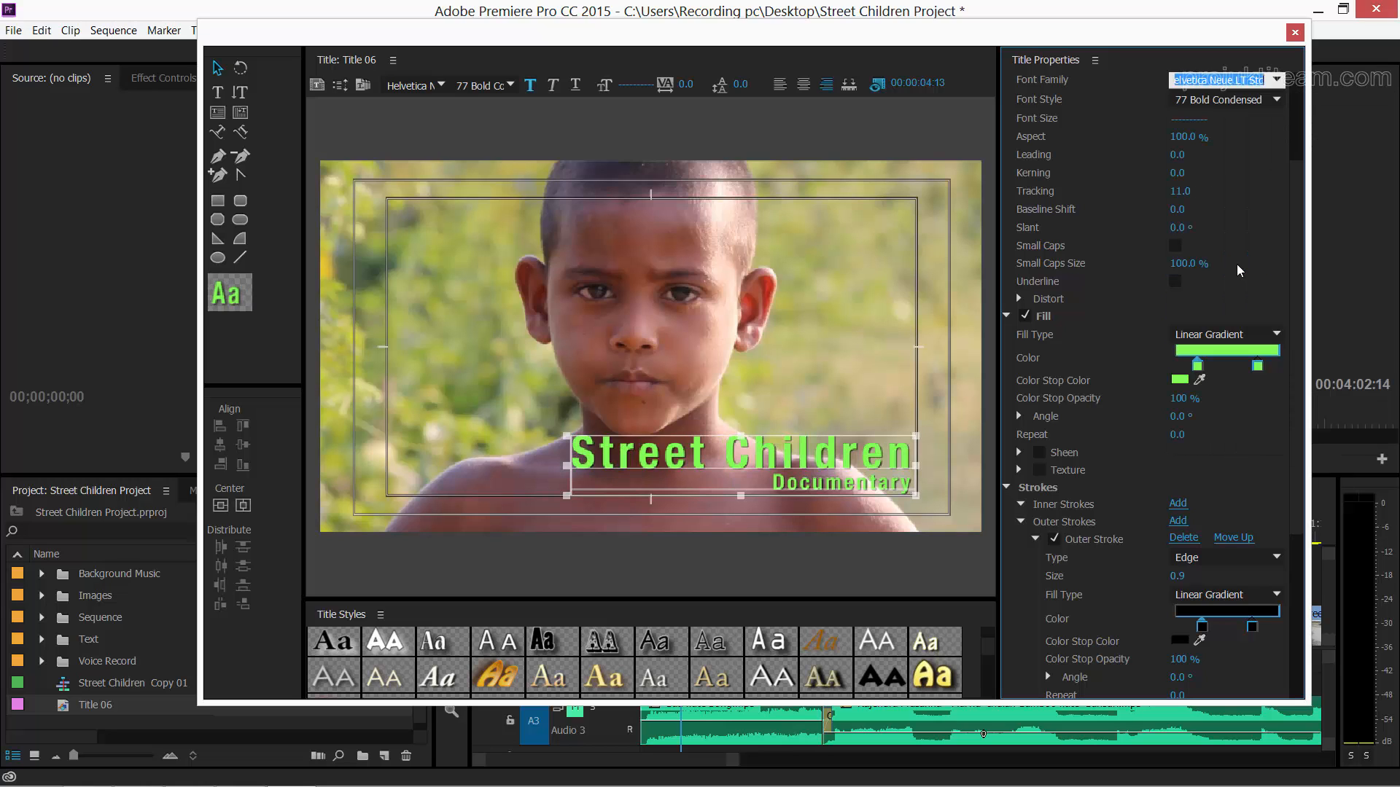
click(1253, 172)
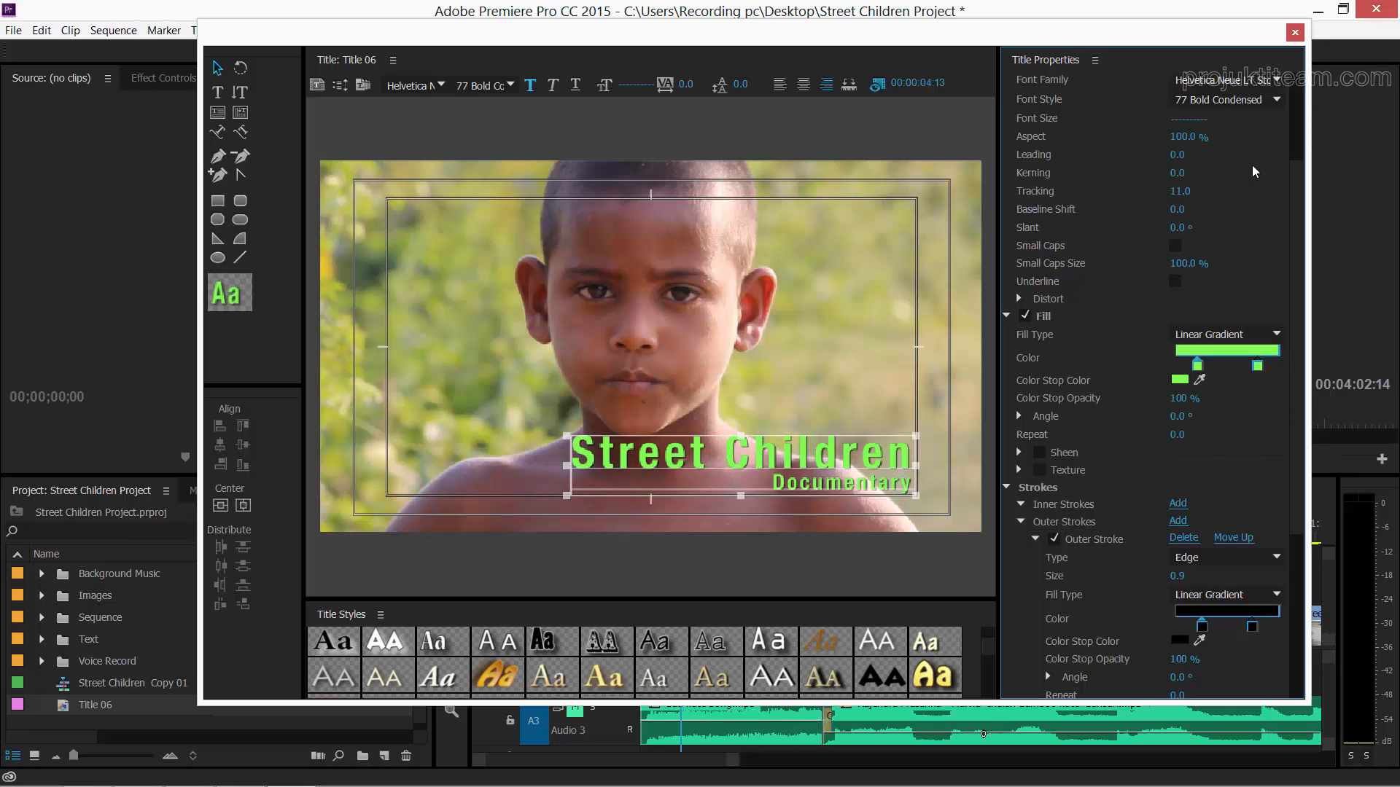
- Set the first colour stop of the title's gradient fill to white and switch the fill type to Solid
click(1180, 379)
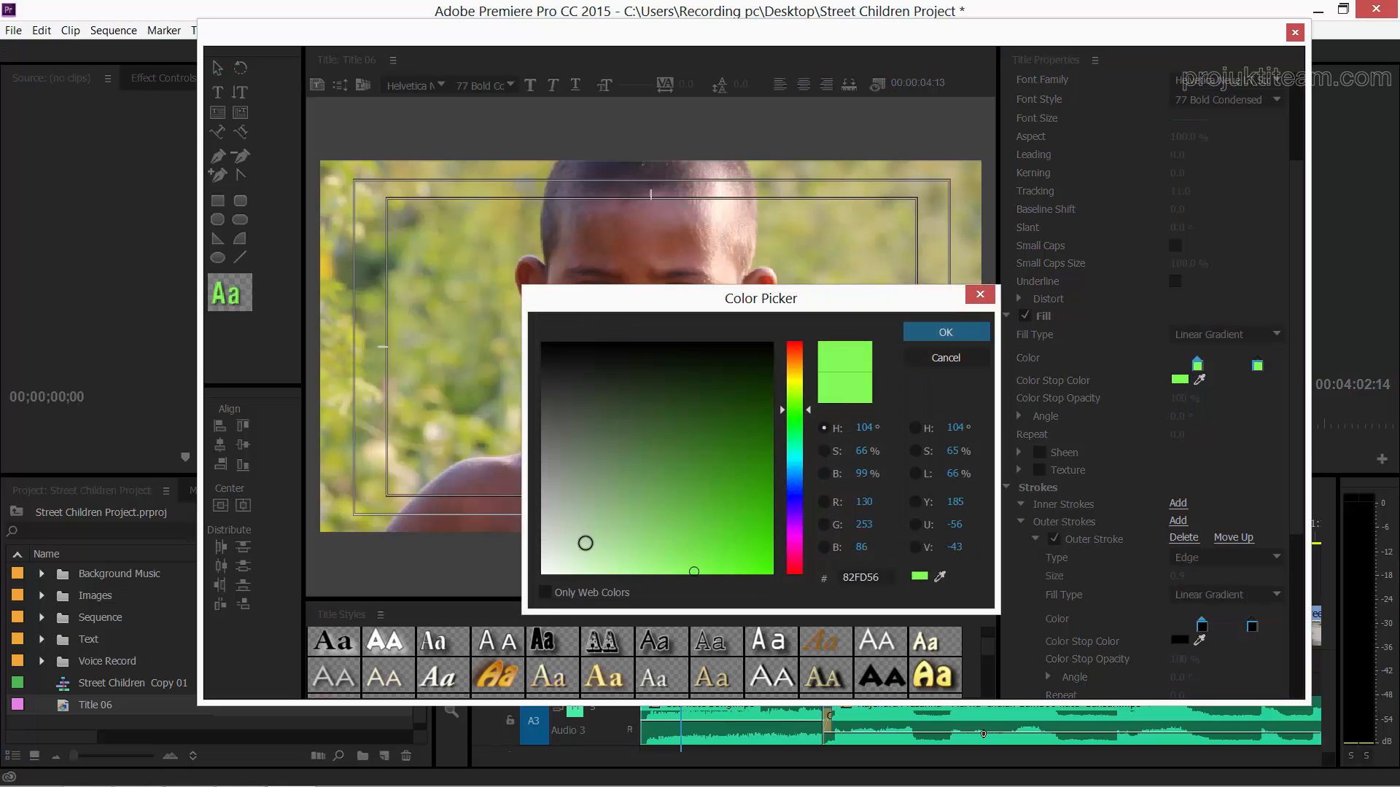
drag(581, 540, 522, 568)
click(945, 332)
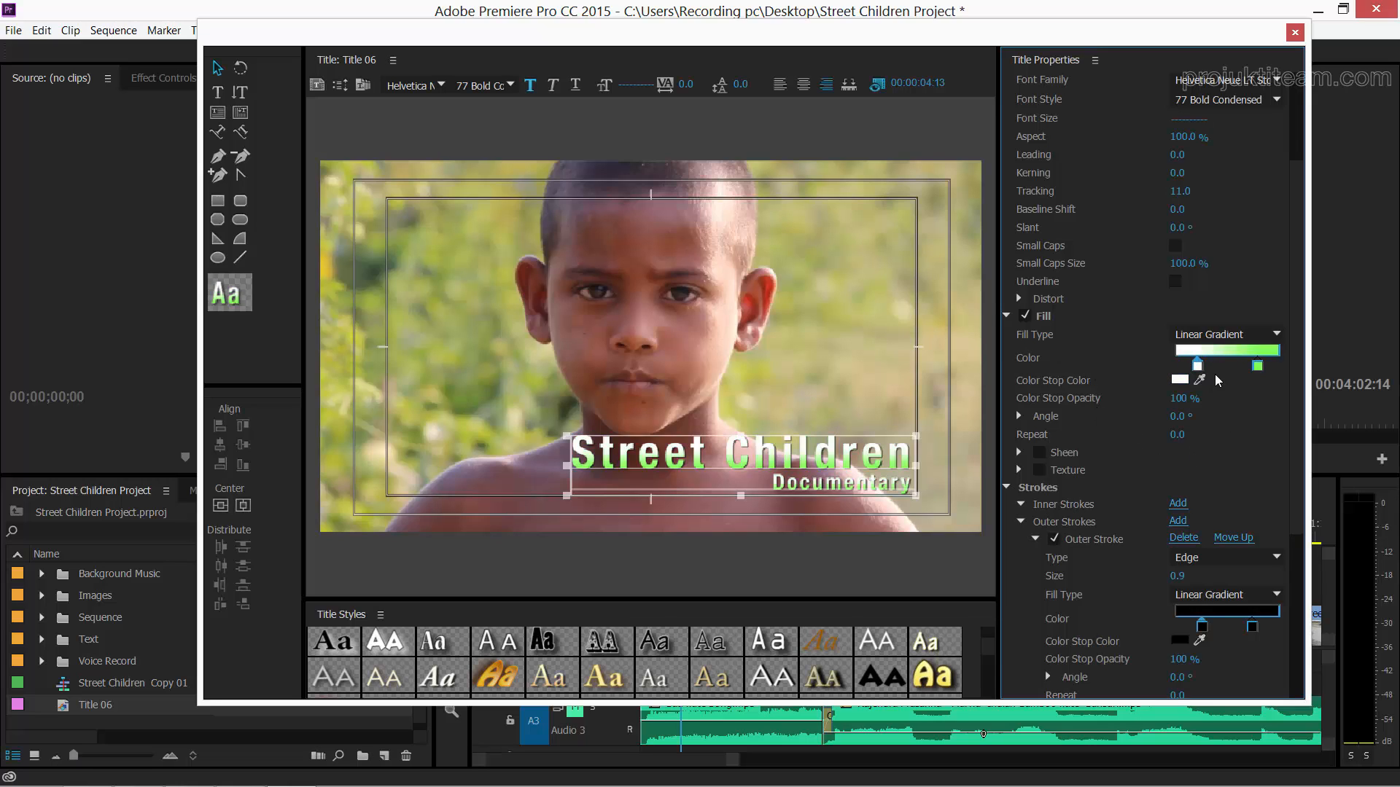
click(1205, 334)
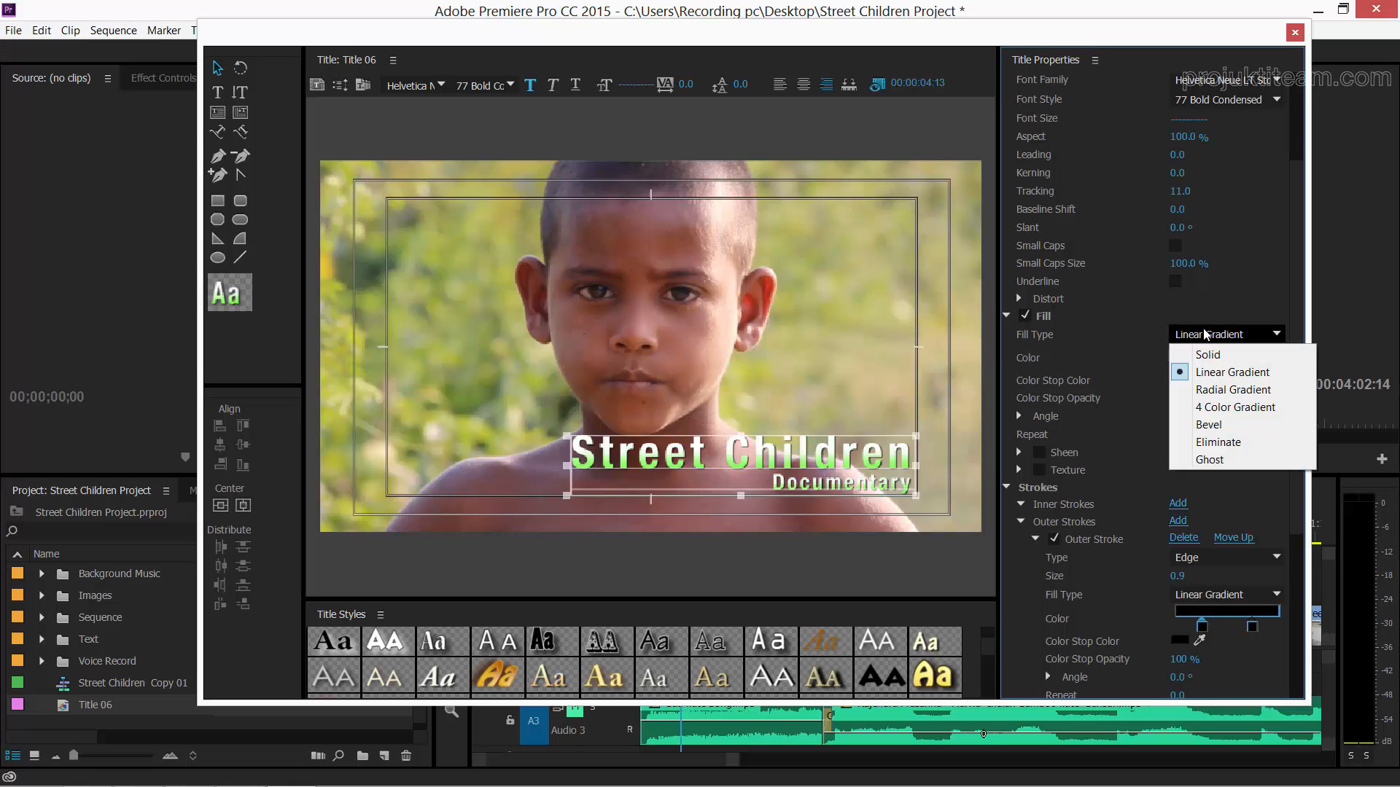
click(1209, 355)
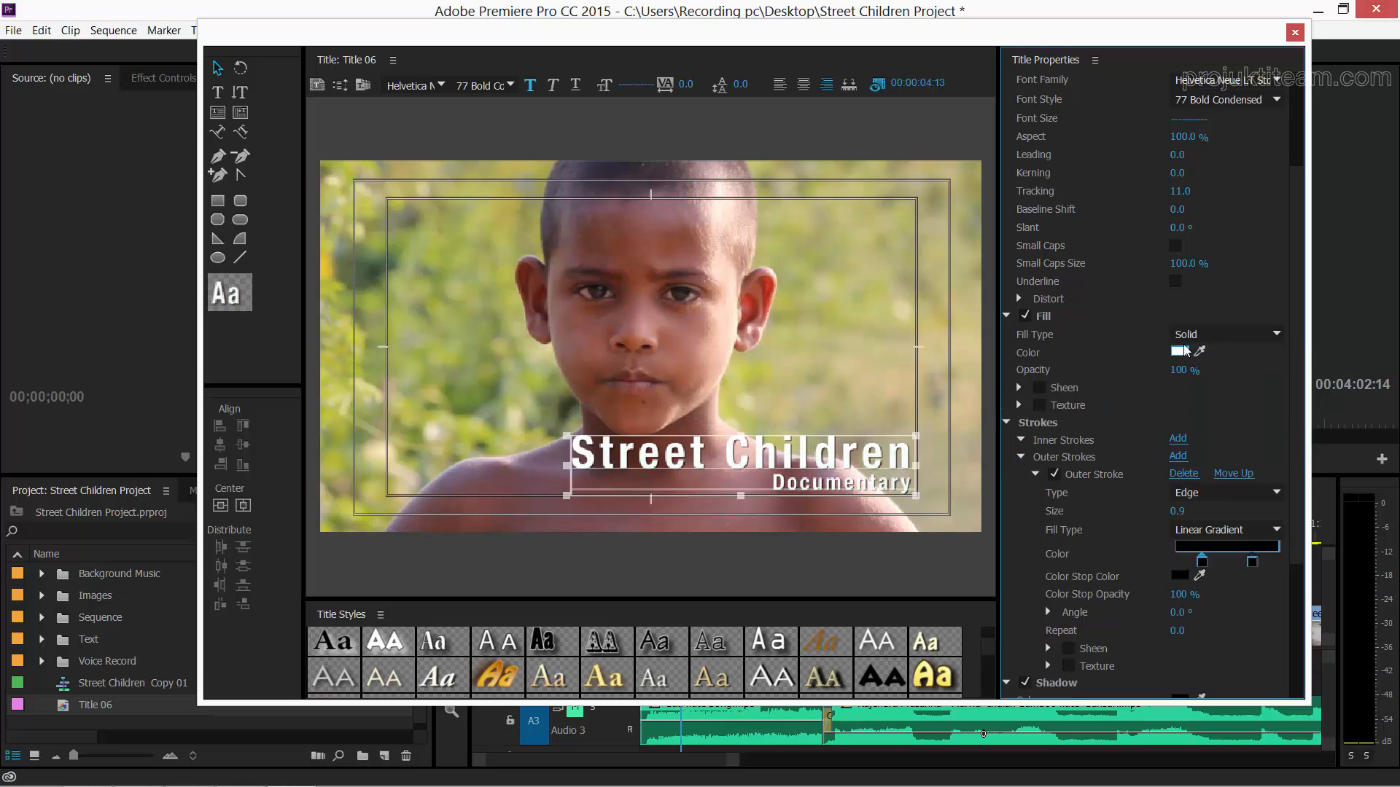
click(1199, 334)
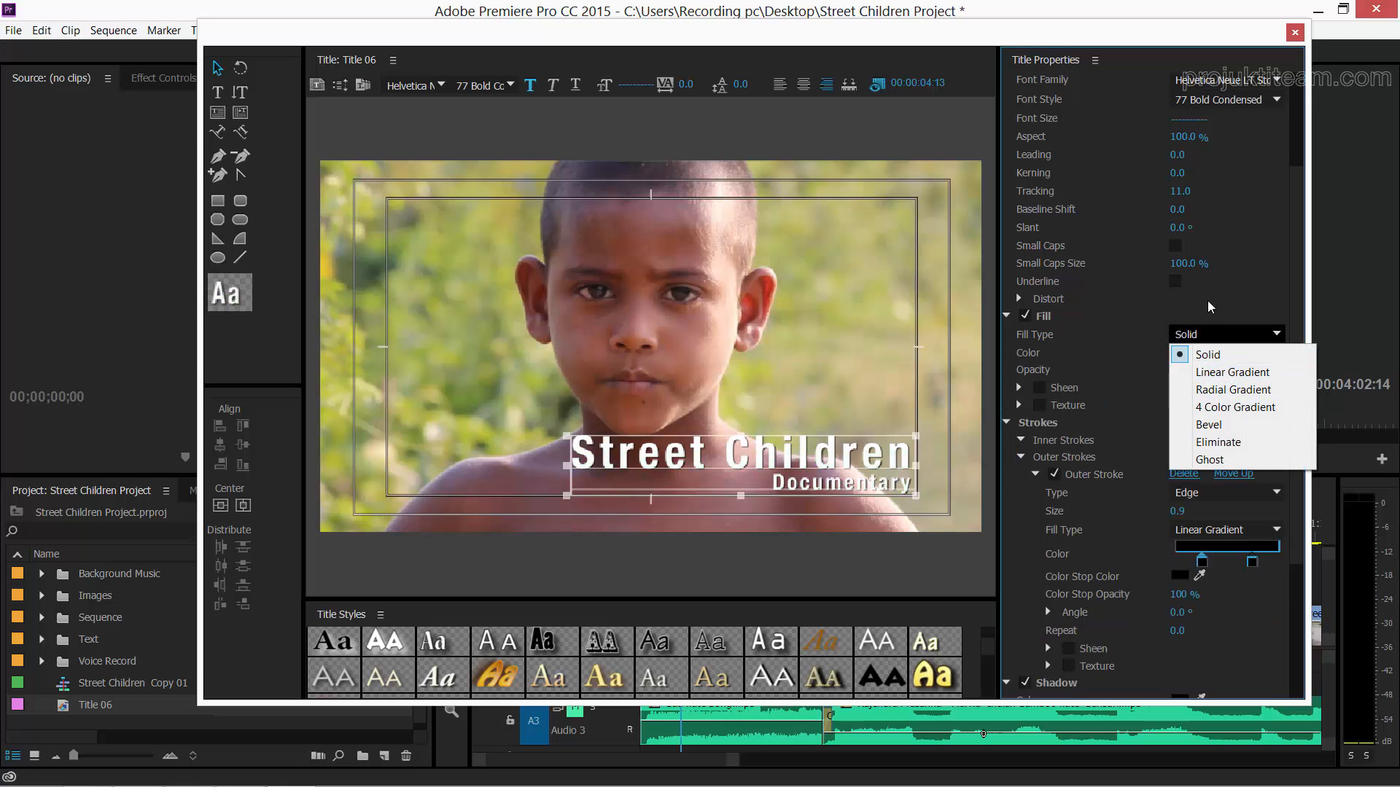
click(1208, 300)
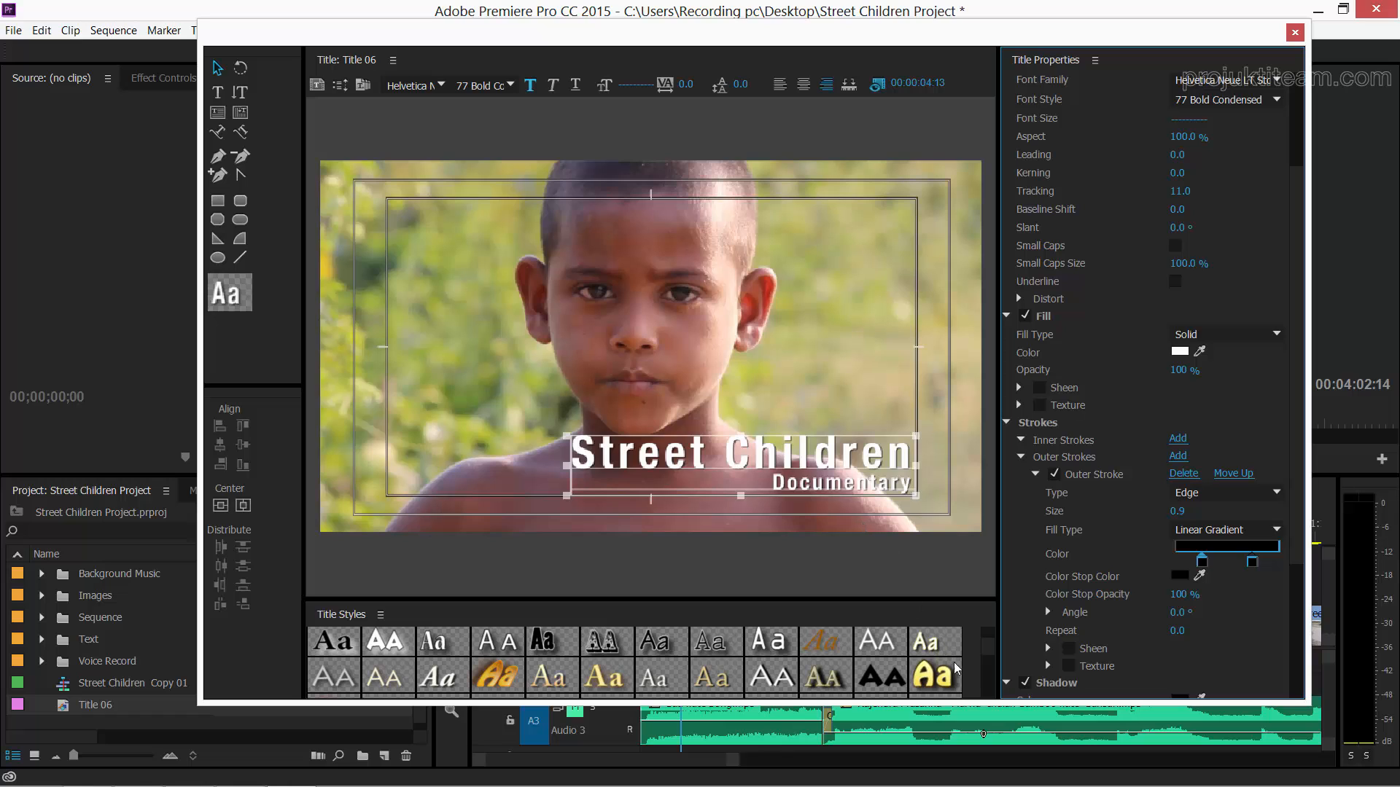
- Apply only the colours of the second title style, a black fill with a white outline, to the title text
mouse_move(985, 646)
mouse_down()
mouse_move(975, 672)
mouse_move(989, 684)
mouse_move(986, 625)
mouse_move(986, 656)
mouse_move(985, 639)
mouse_up()
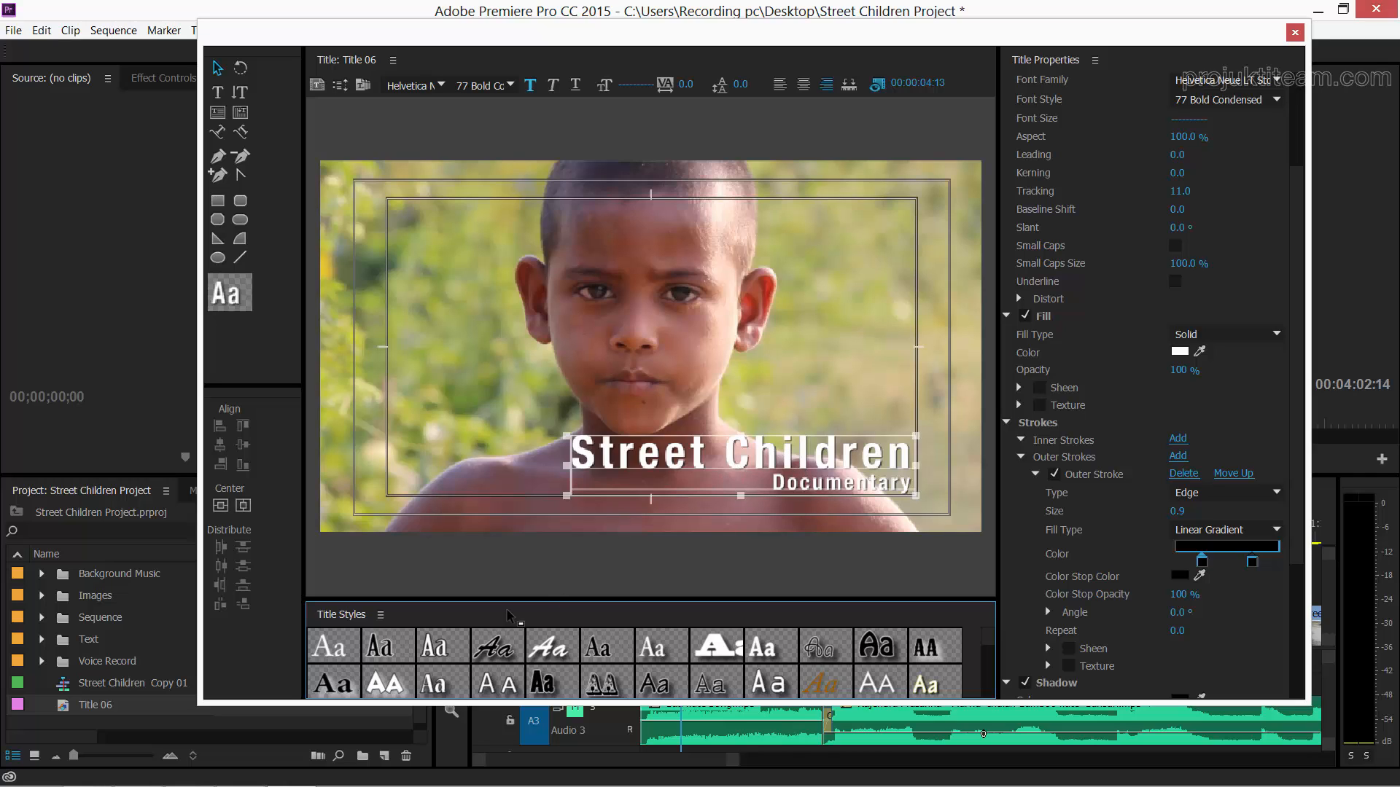
right_click(382, 647)
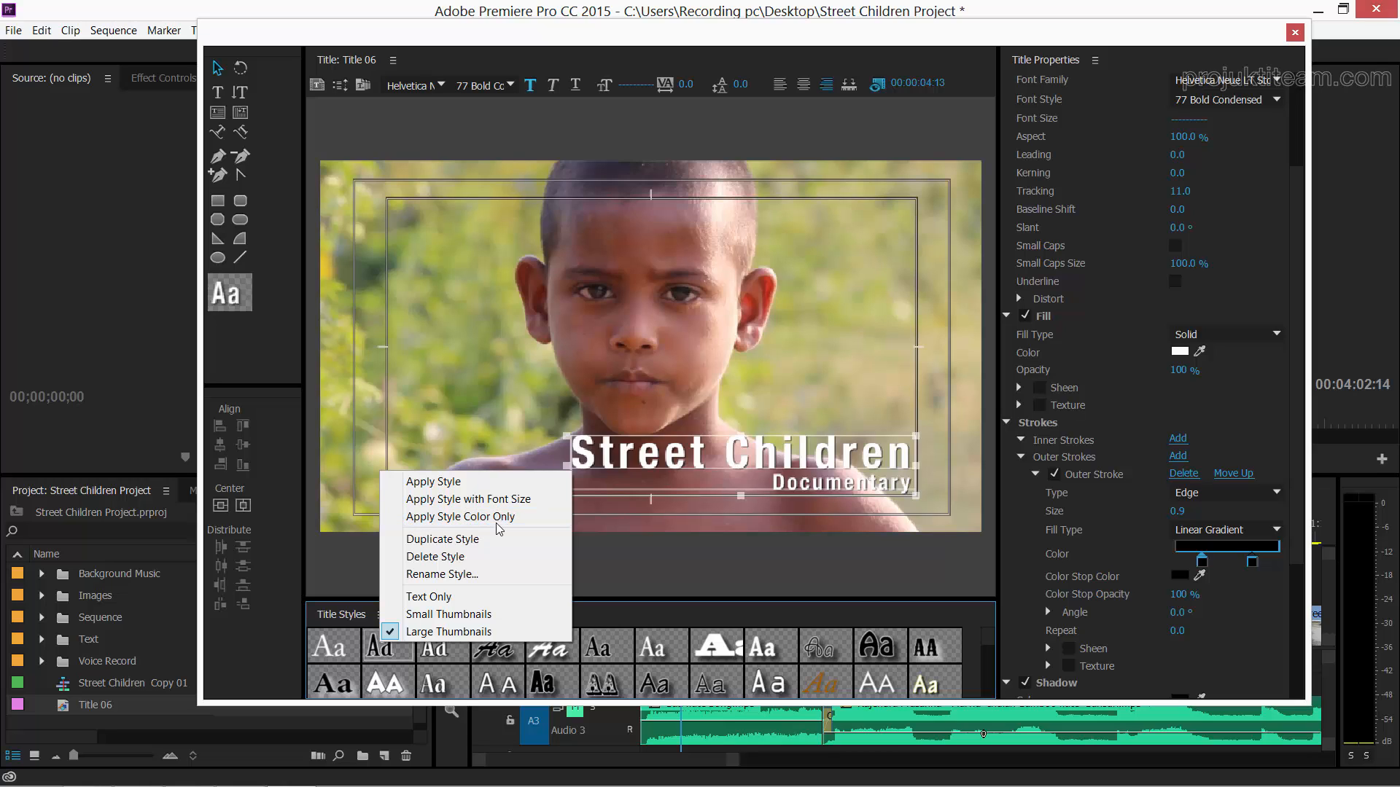
click(447, 517)
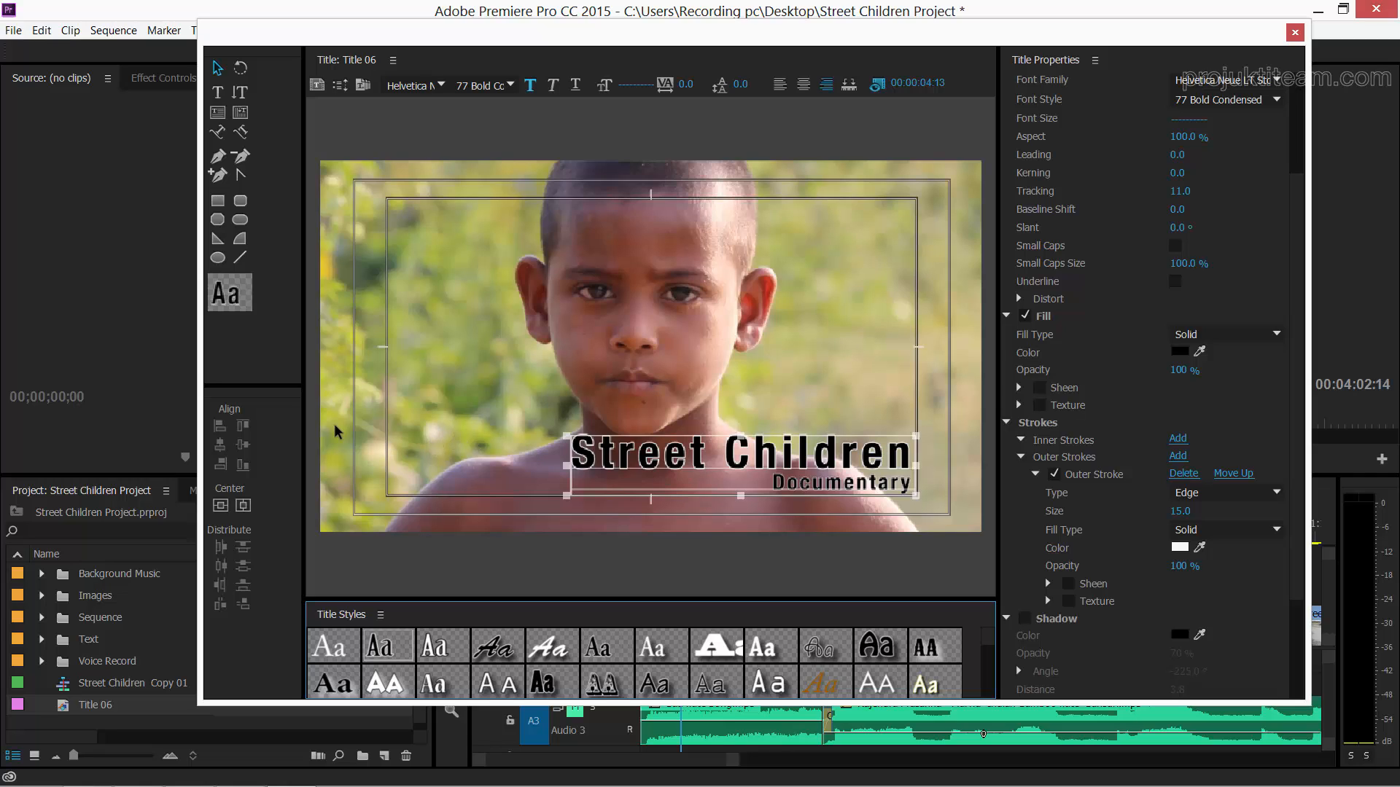
- Draw a rectangle about 1535 by 202 over the title text along the bottom safe margin and turn off its outer stroke
click(217, 202)
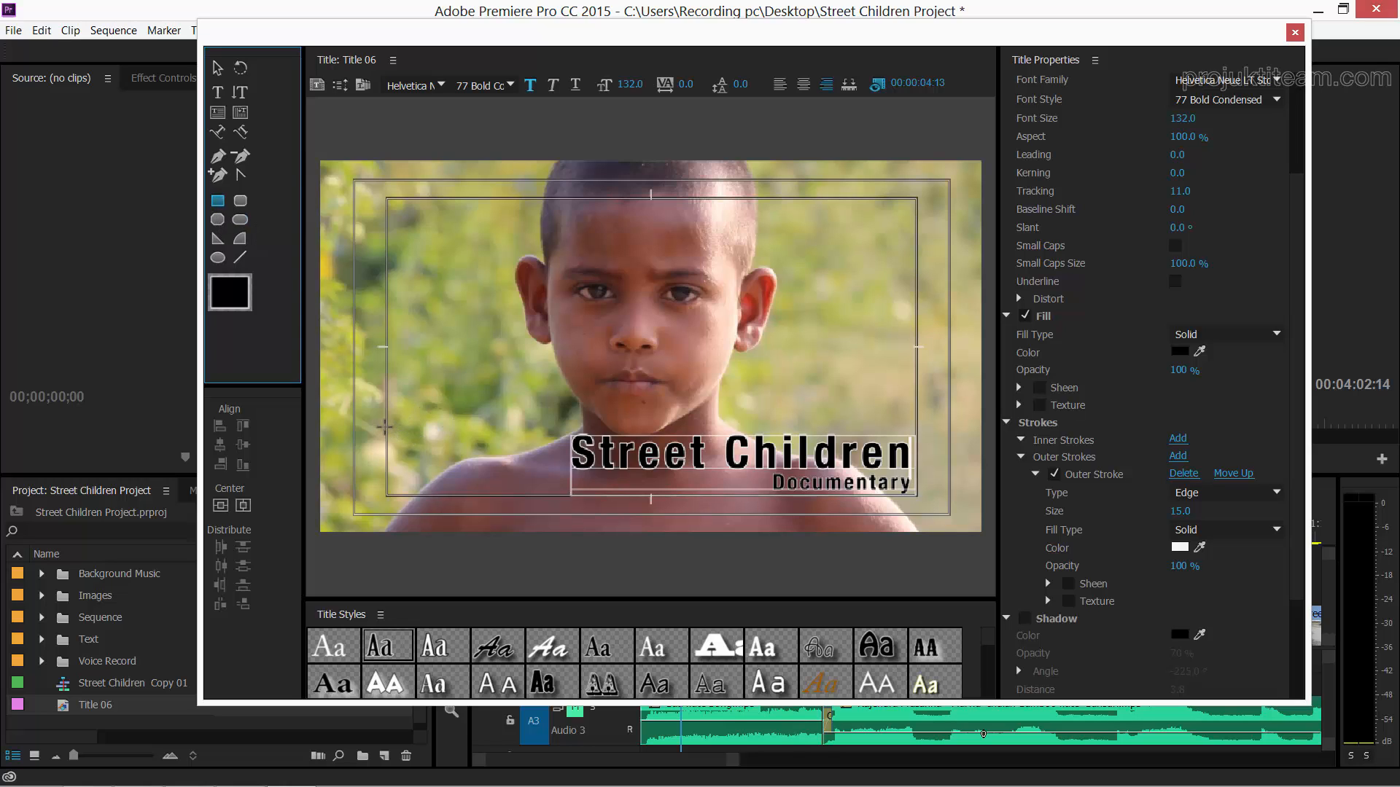
mouse_move(385, 427)
mouse_down()
mouse_move(438, 474)
mouse_move(576, 500)
mouse_move(946, 514)
mouse_move(915, 498)
mouse_up()
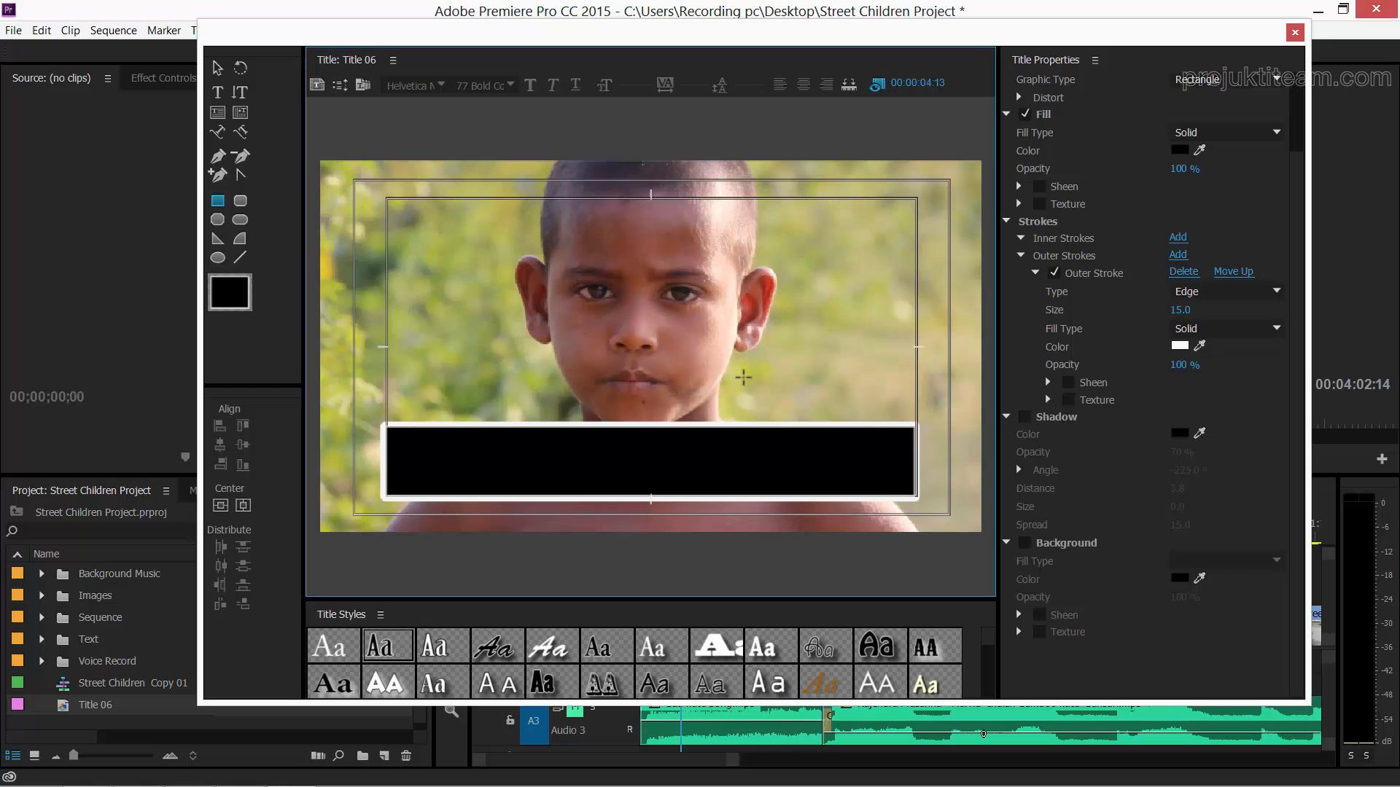
click(1053, 272)
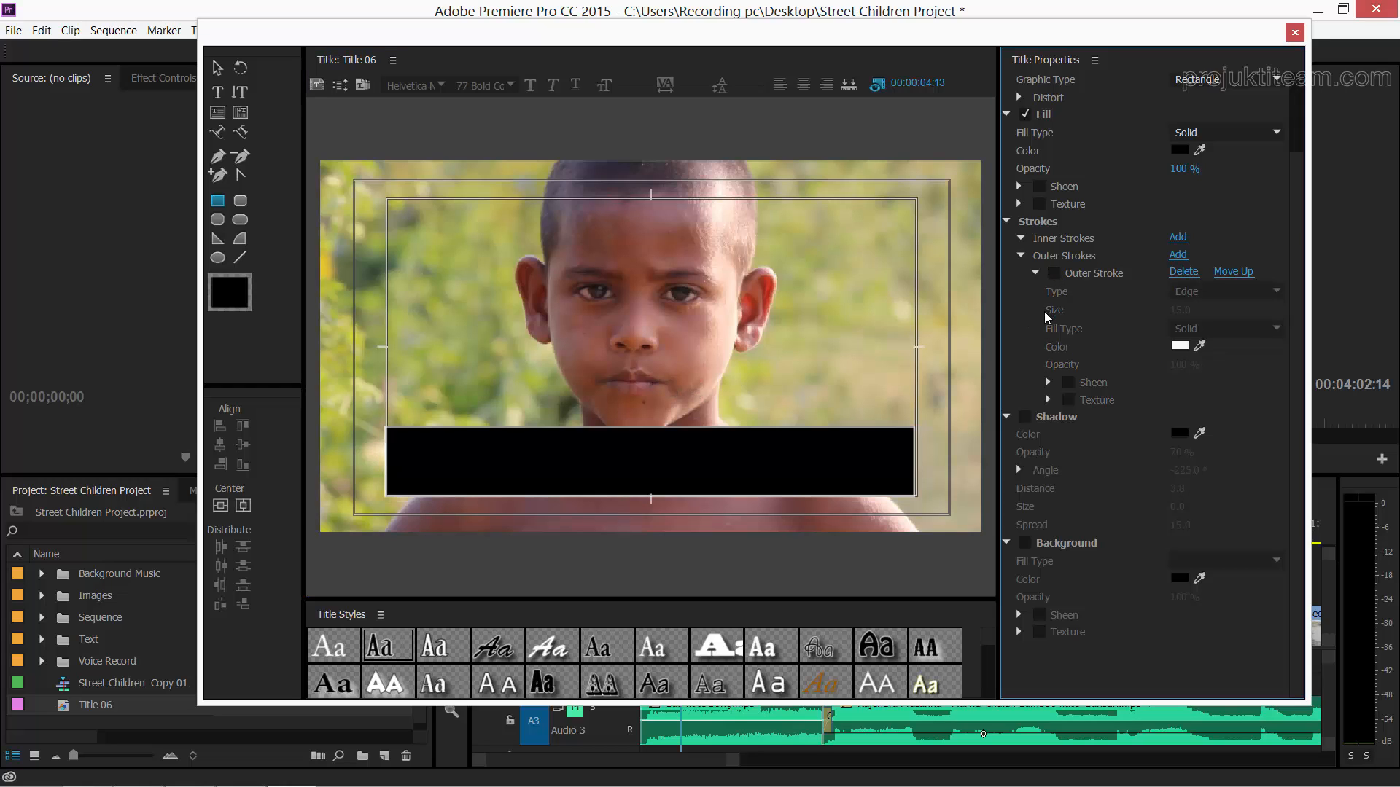
click(1035, 274)
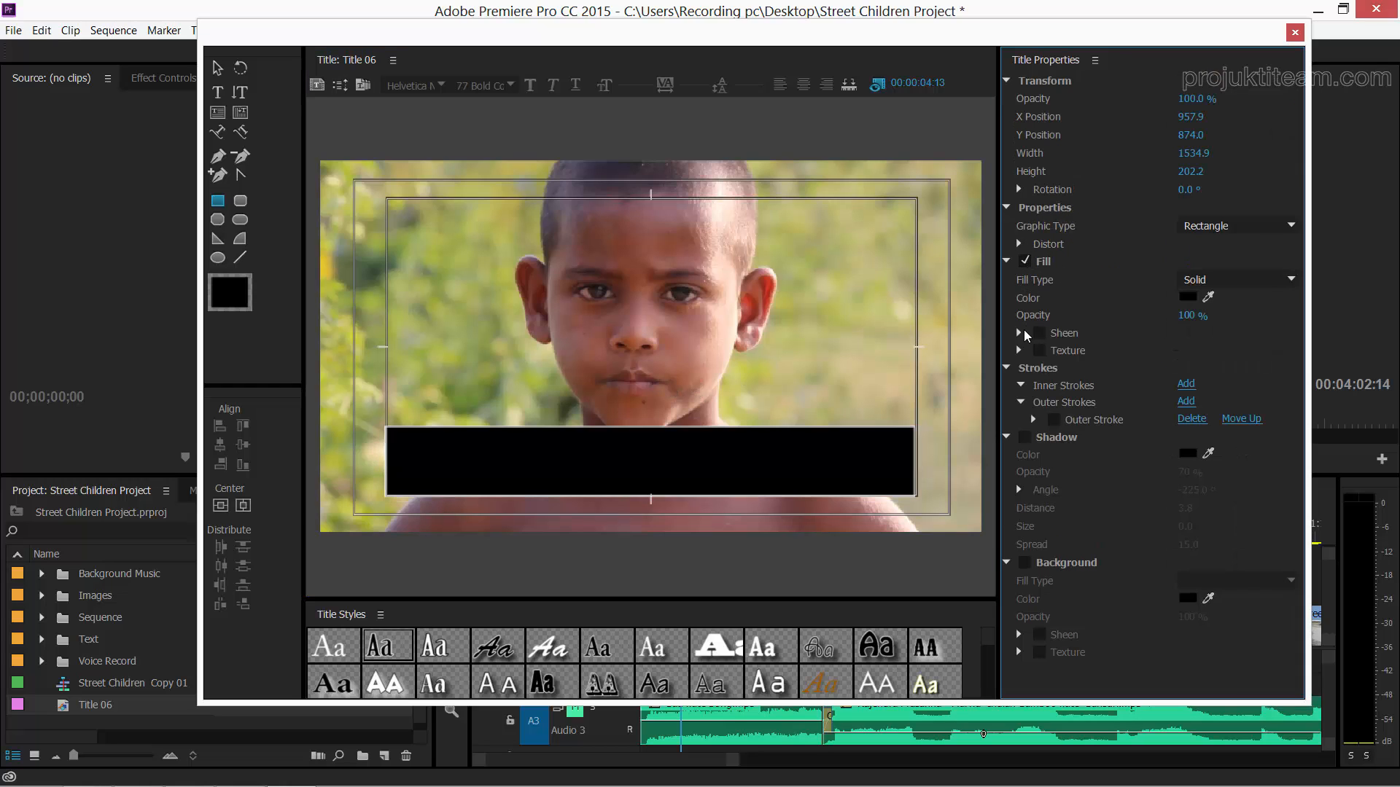
click(1020, 384)
- Toggle the rectangle's fill off and on, and set its fill opacity to 23%
click(1026, 263)
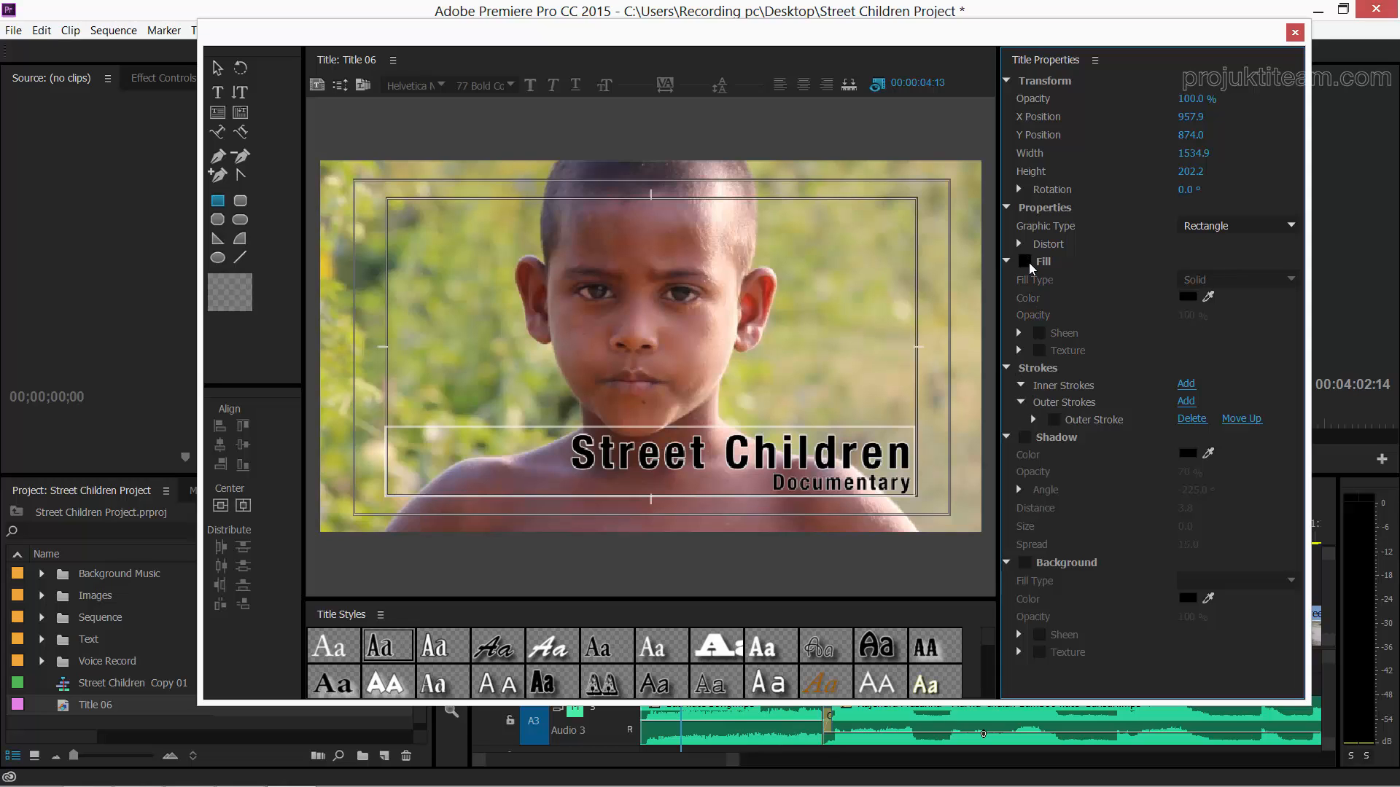
click(1025, 261)
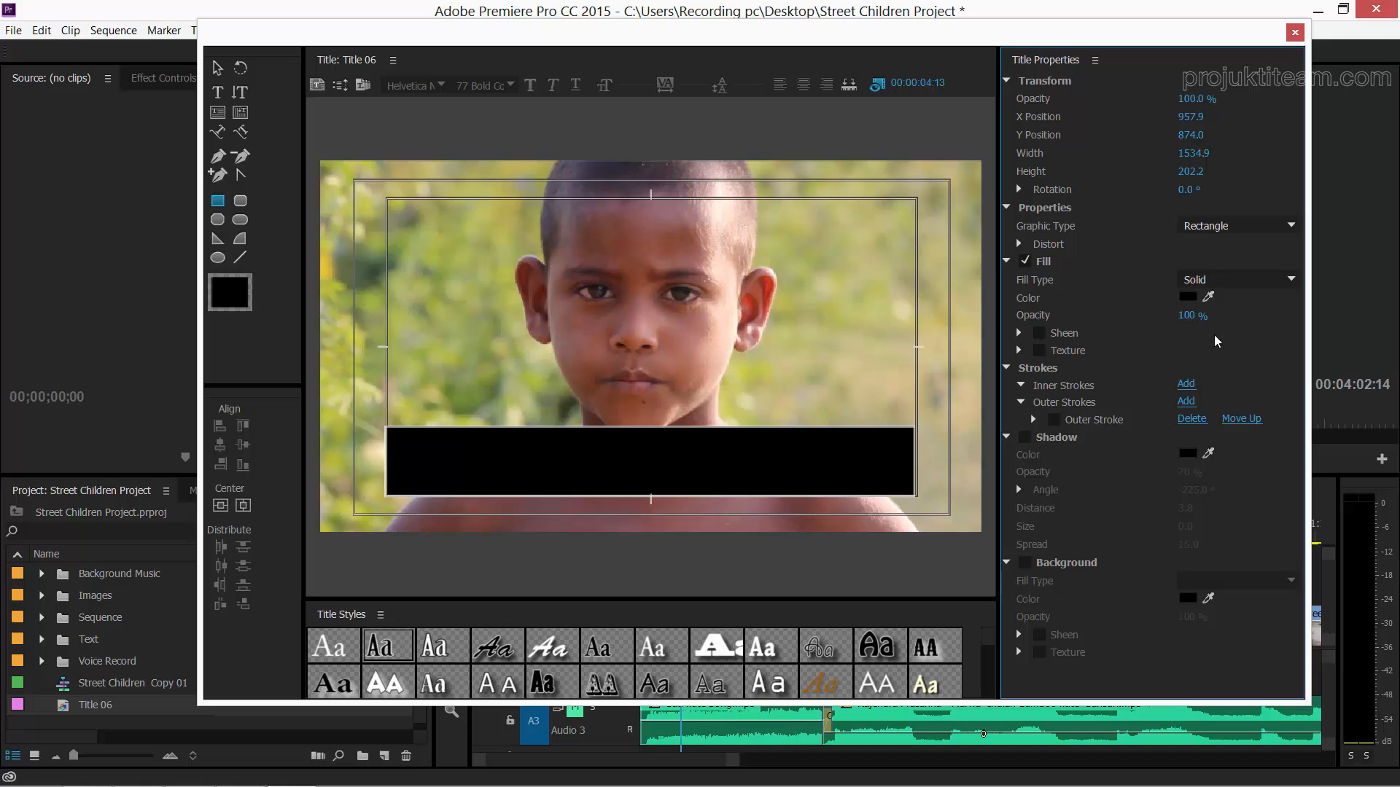
click(1187, 315)
text(24)
key(Return)
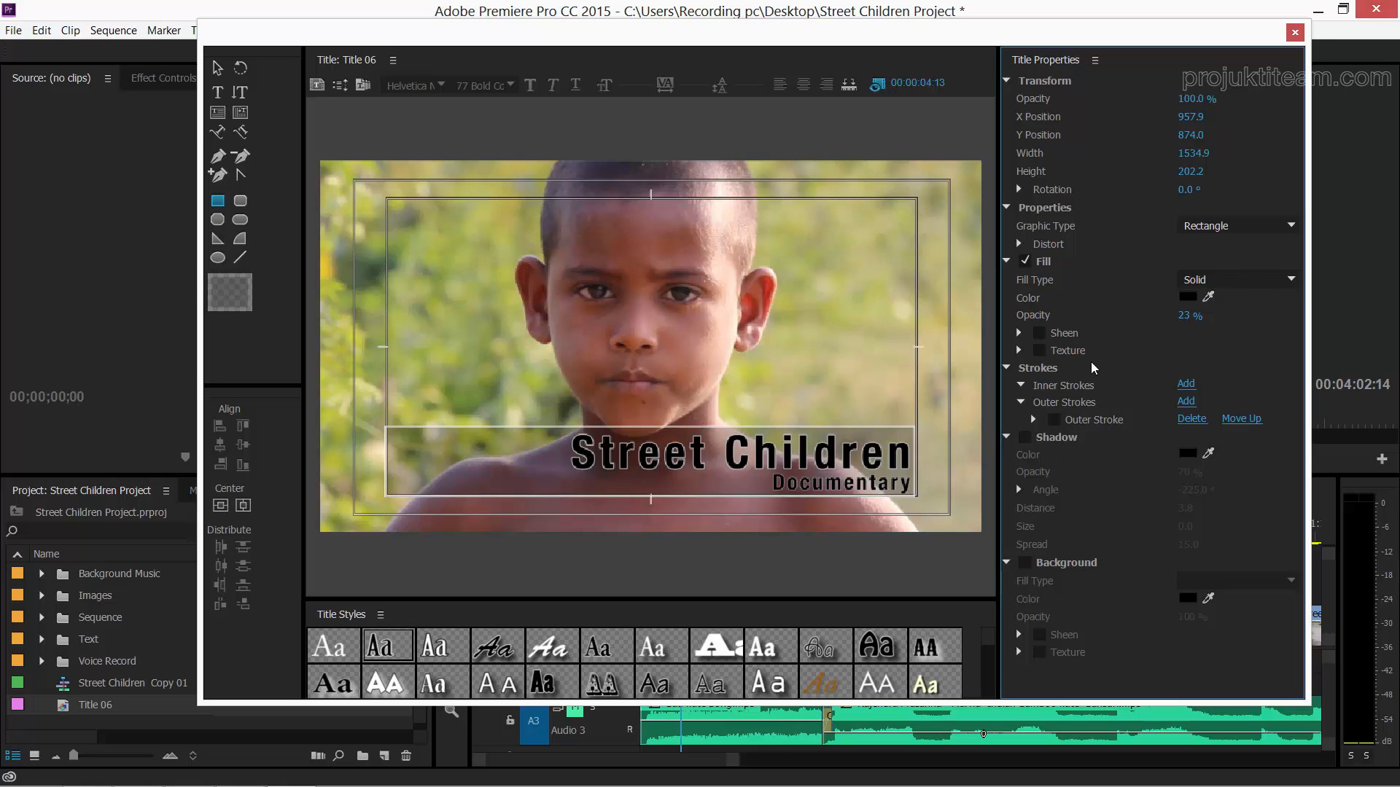
- Change the rectangle's fill colour to a light pink and deselect it
click(1188, 297)
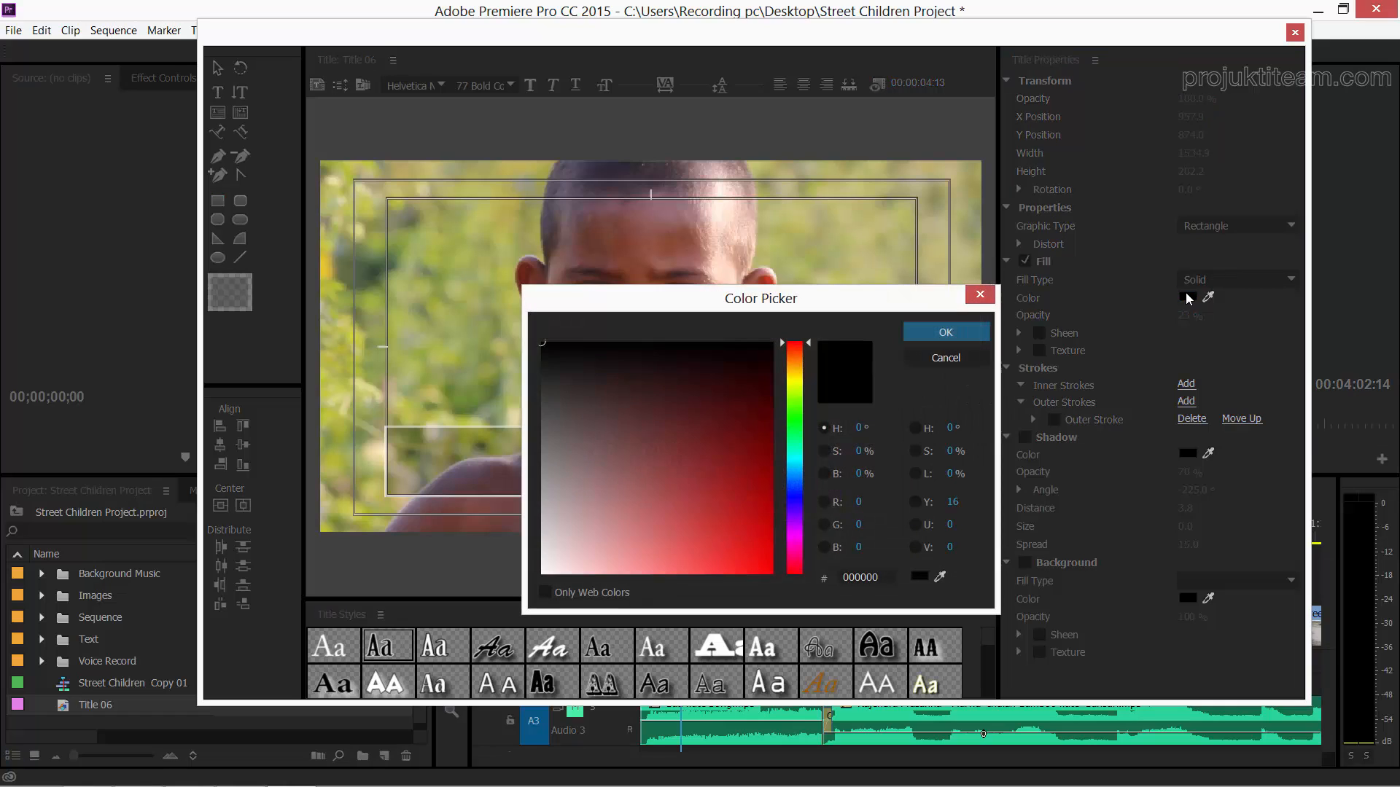
click(587, 490)
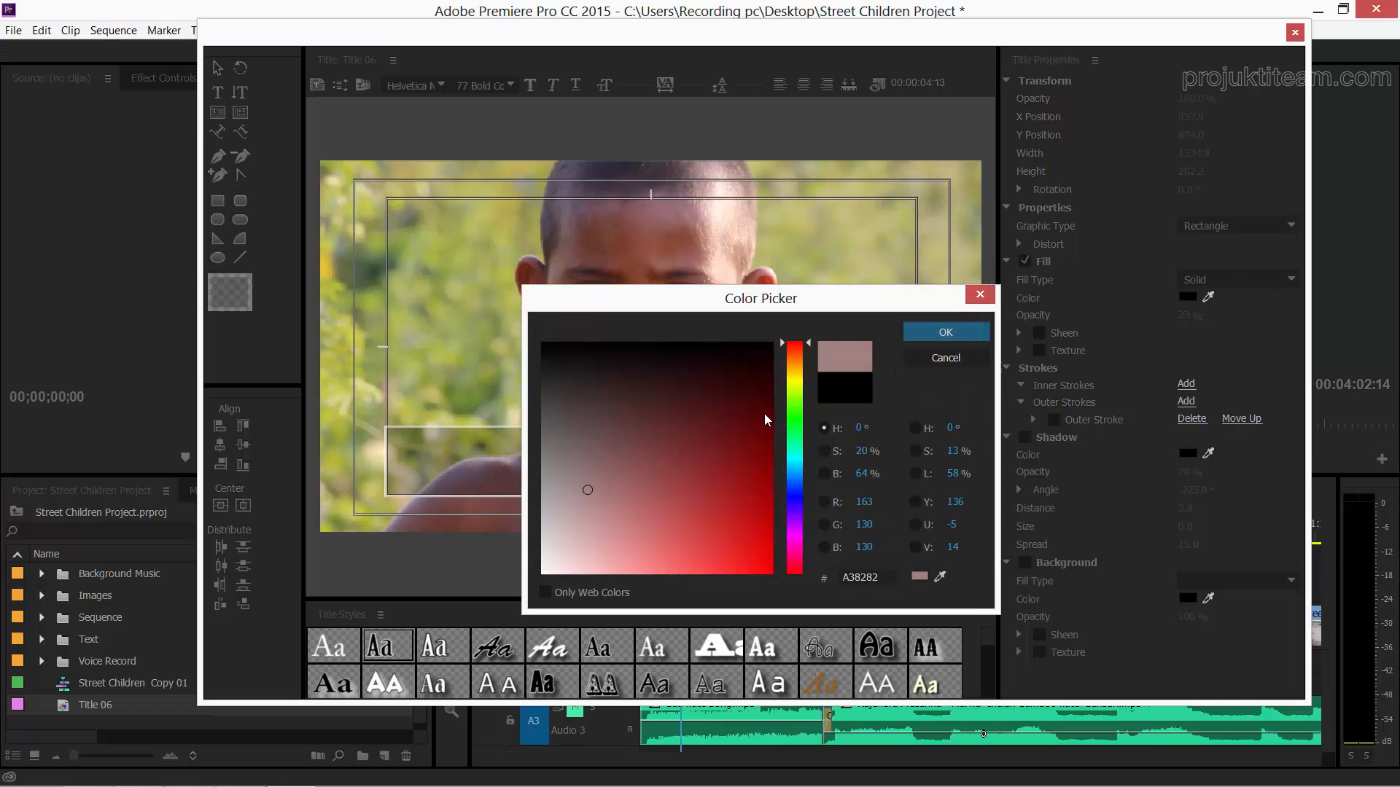
click(601, 547)
click(941, 331)
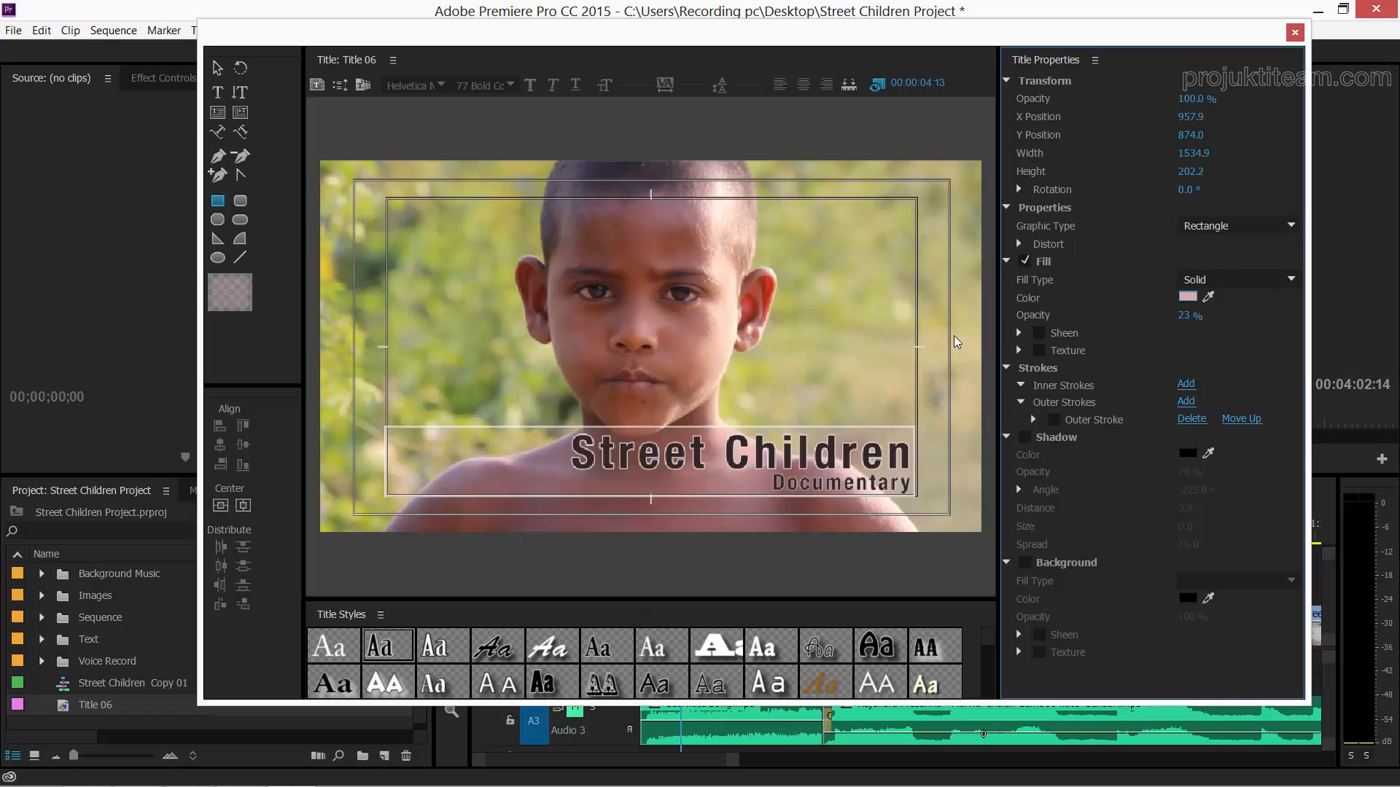
click(217, 67)
click(412, 372)
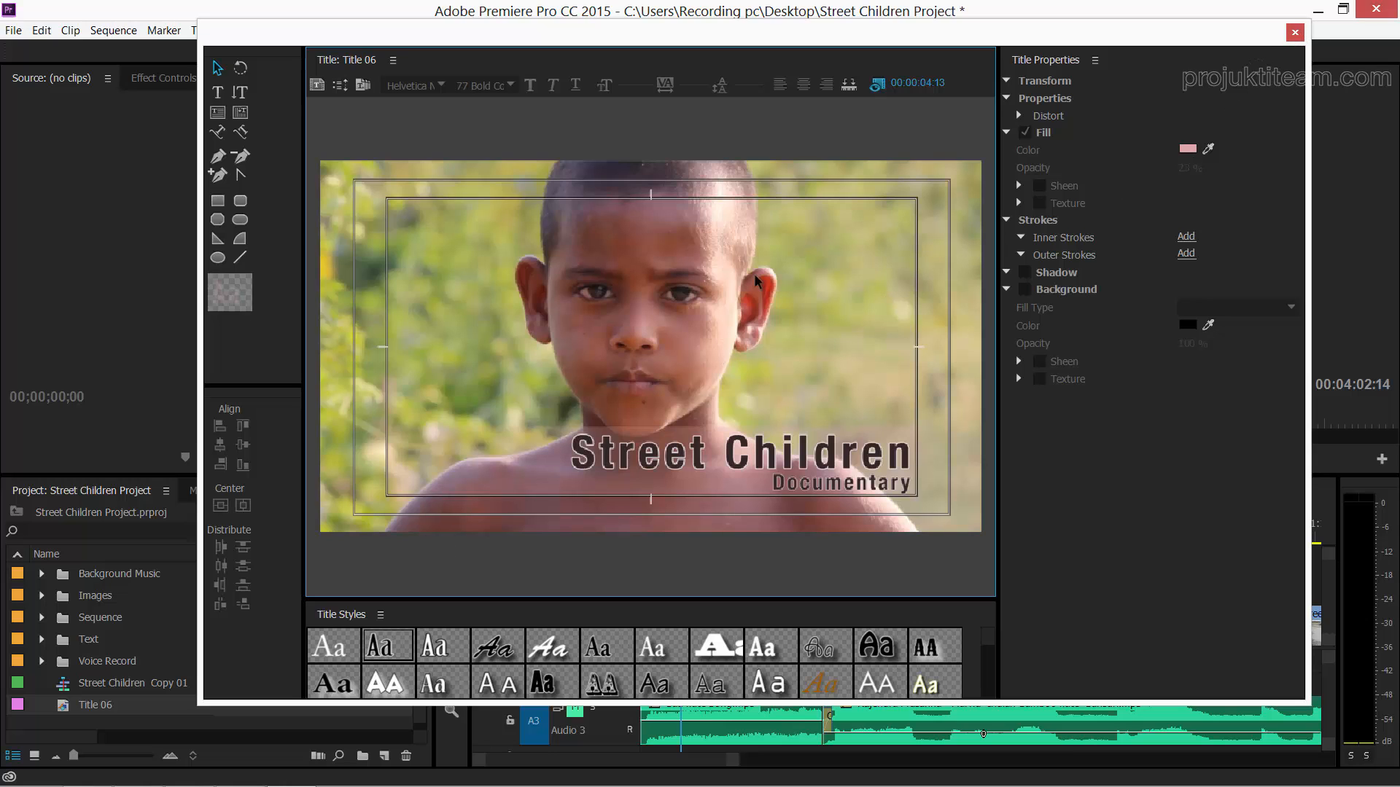
- Close the title editor and place Title 06 on track V2 at 00:00:04:13, over the opening clip
click(1295, 33)
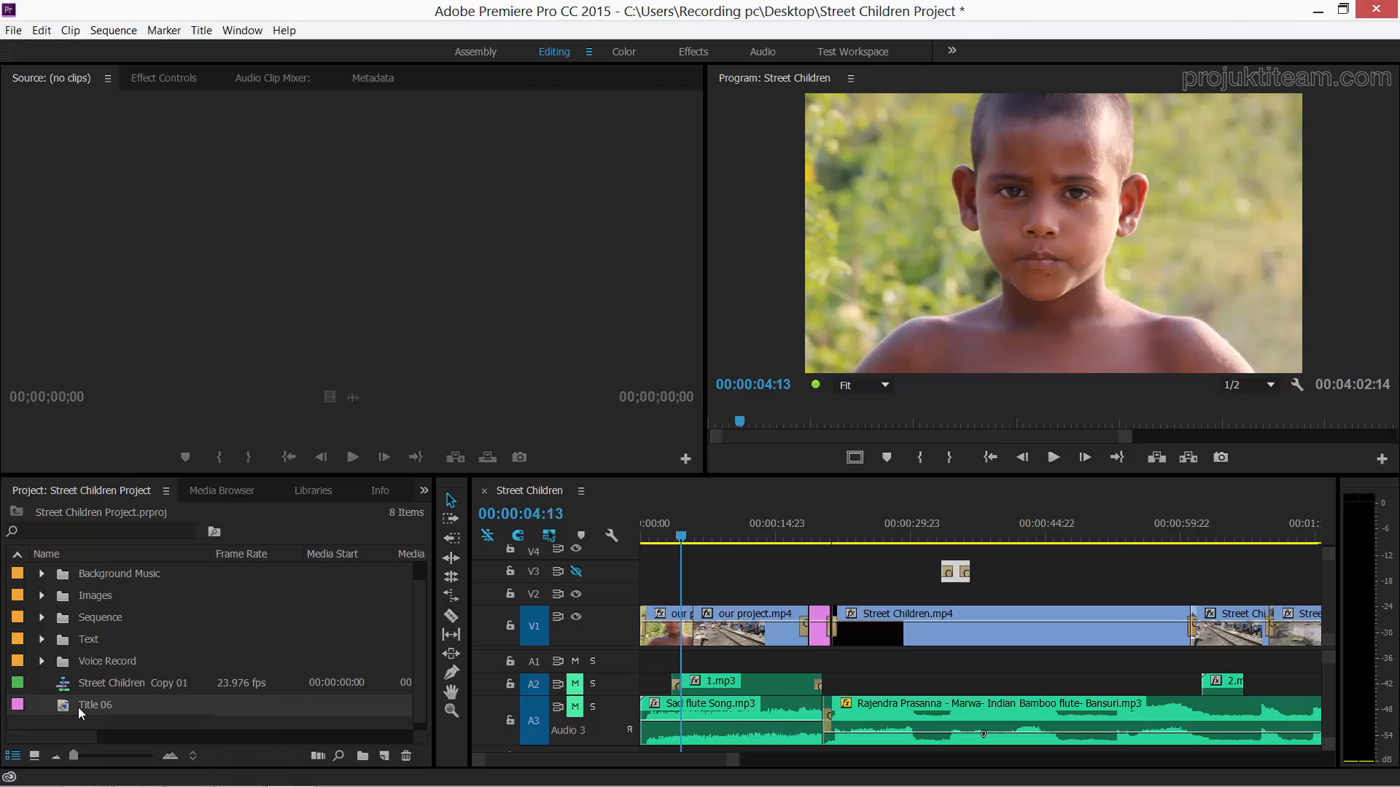
drag(81, 713, 685, 594)
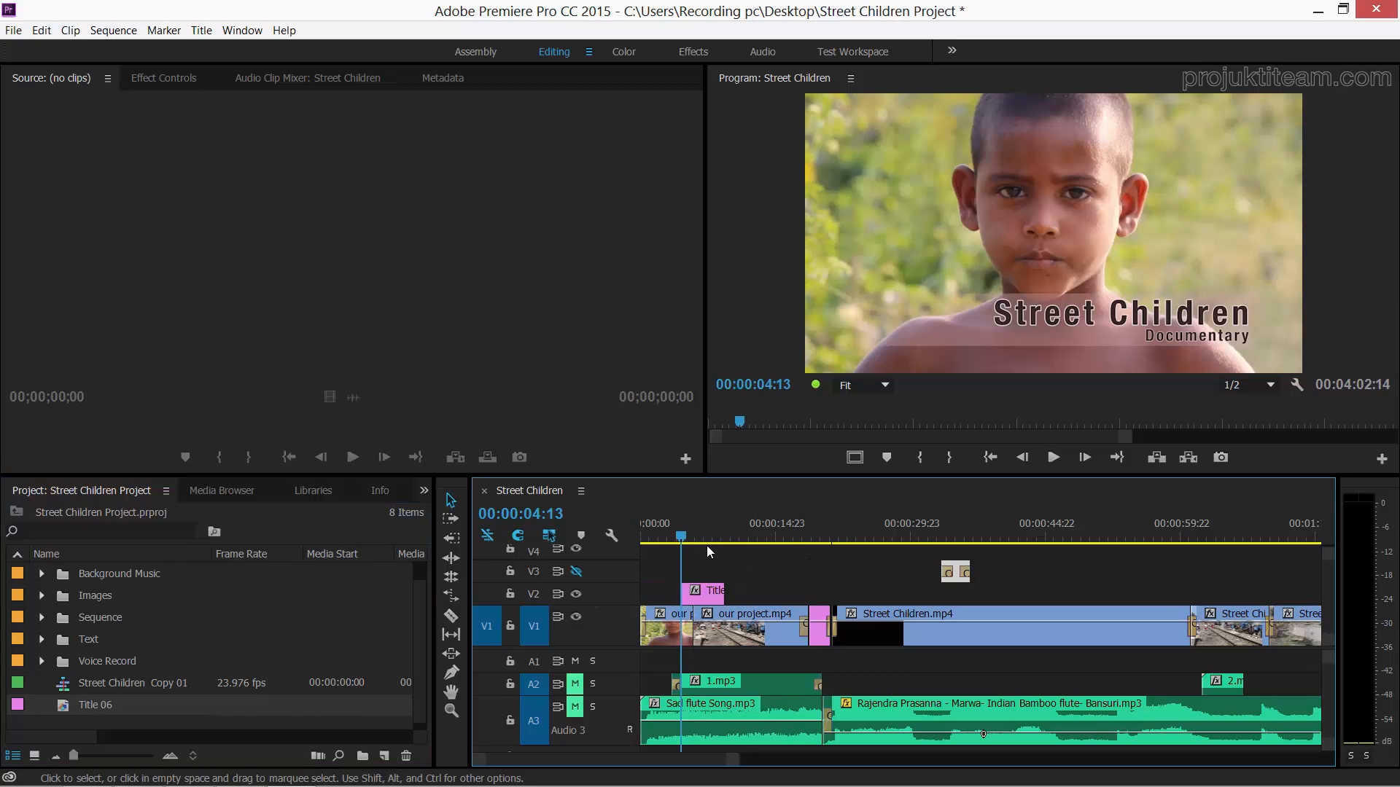
mouse_move(681, 536)
mouse_down()
mouse_move(712, 536)
mouse_move(686, 536)
mouse_up()
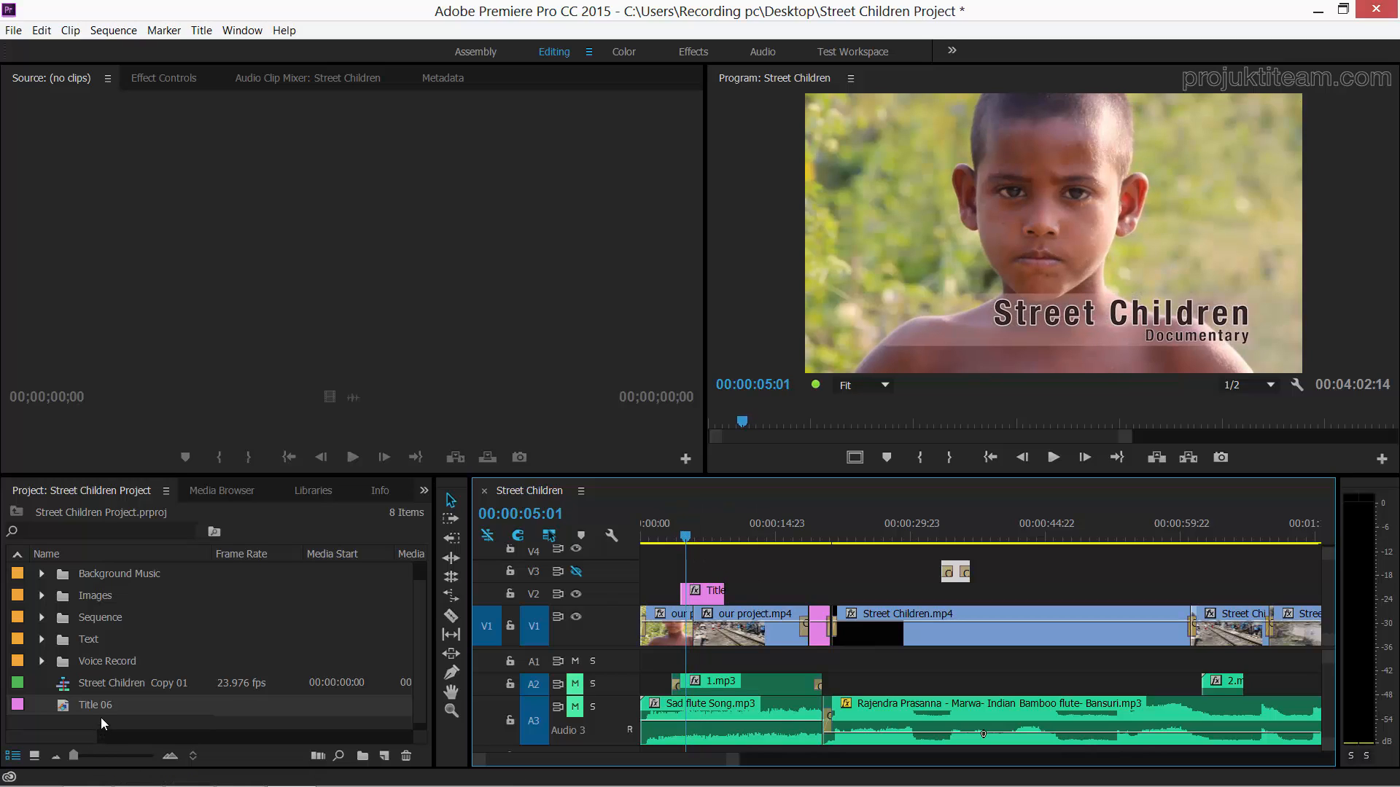
- Duplicate Title 06 and place the copy on track V2 around 00:00:57:19, above the end of the Street Children.mp4 clip
drag(423, 654, 412, 691)
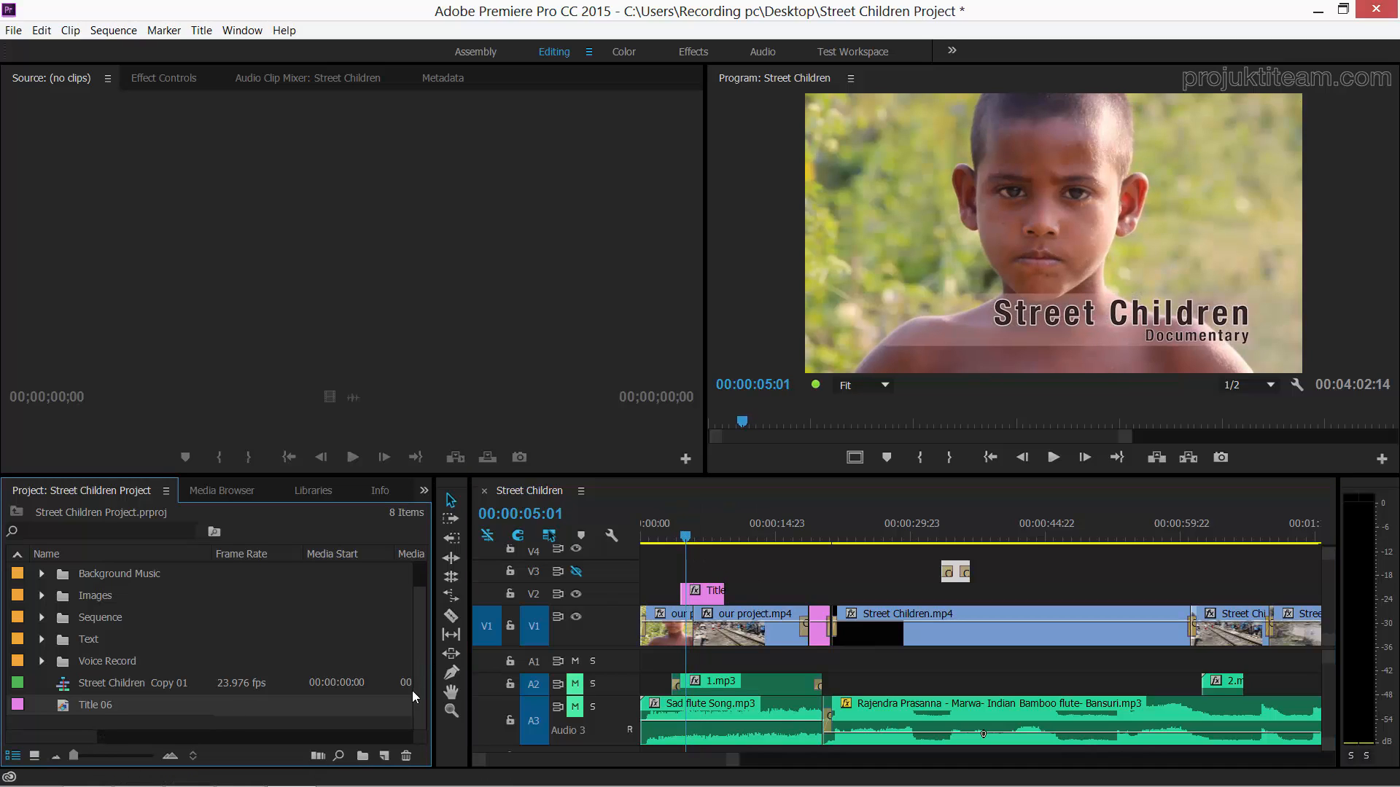
right_click(108, 706)
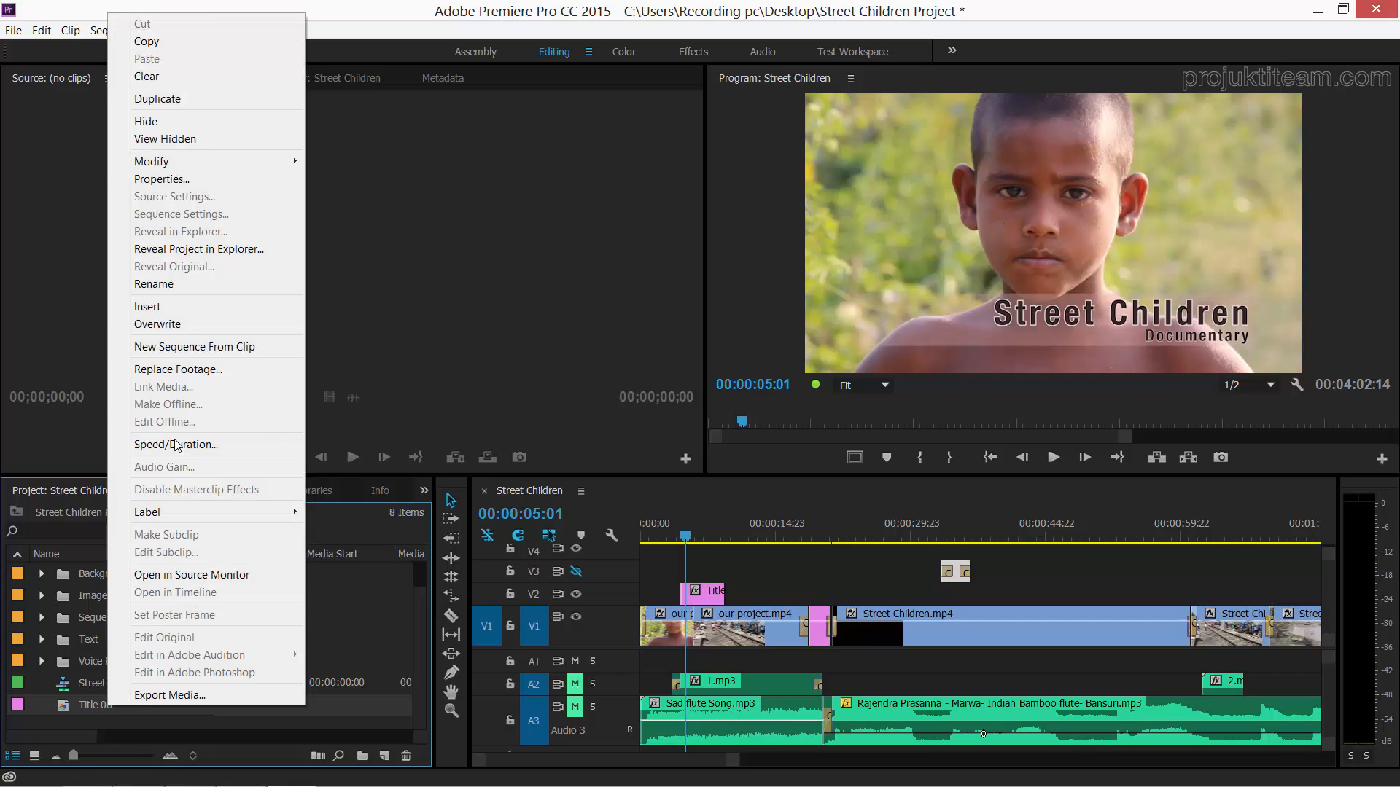
click(210, 98)
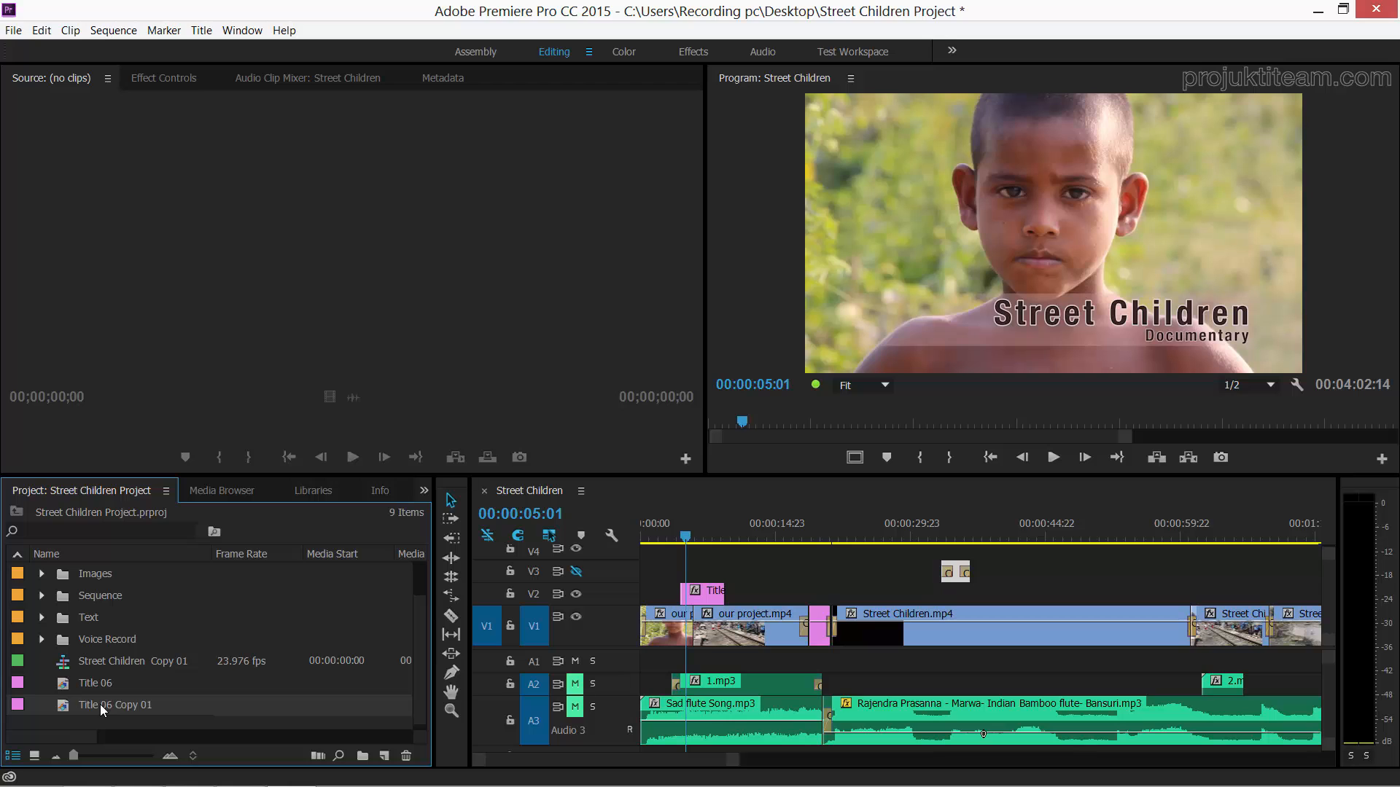
drag(99, 704, 1064, 602)
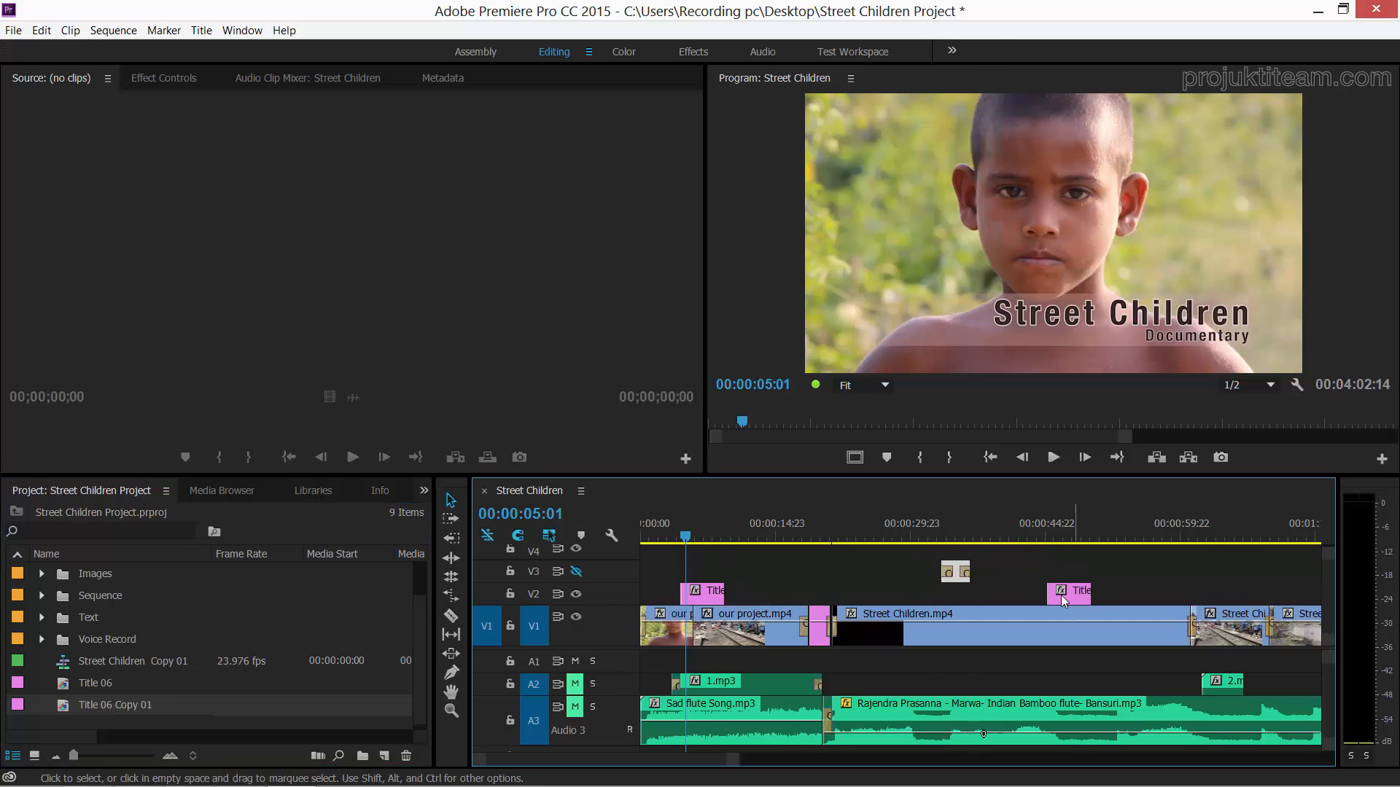
drag(686, 538, 1164, 558)
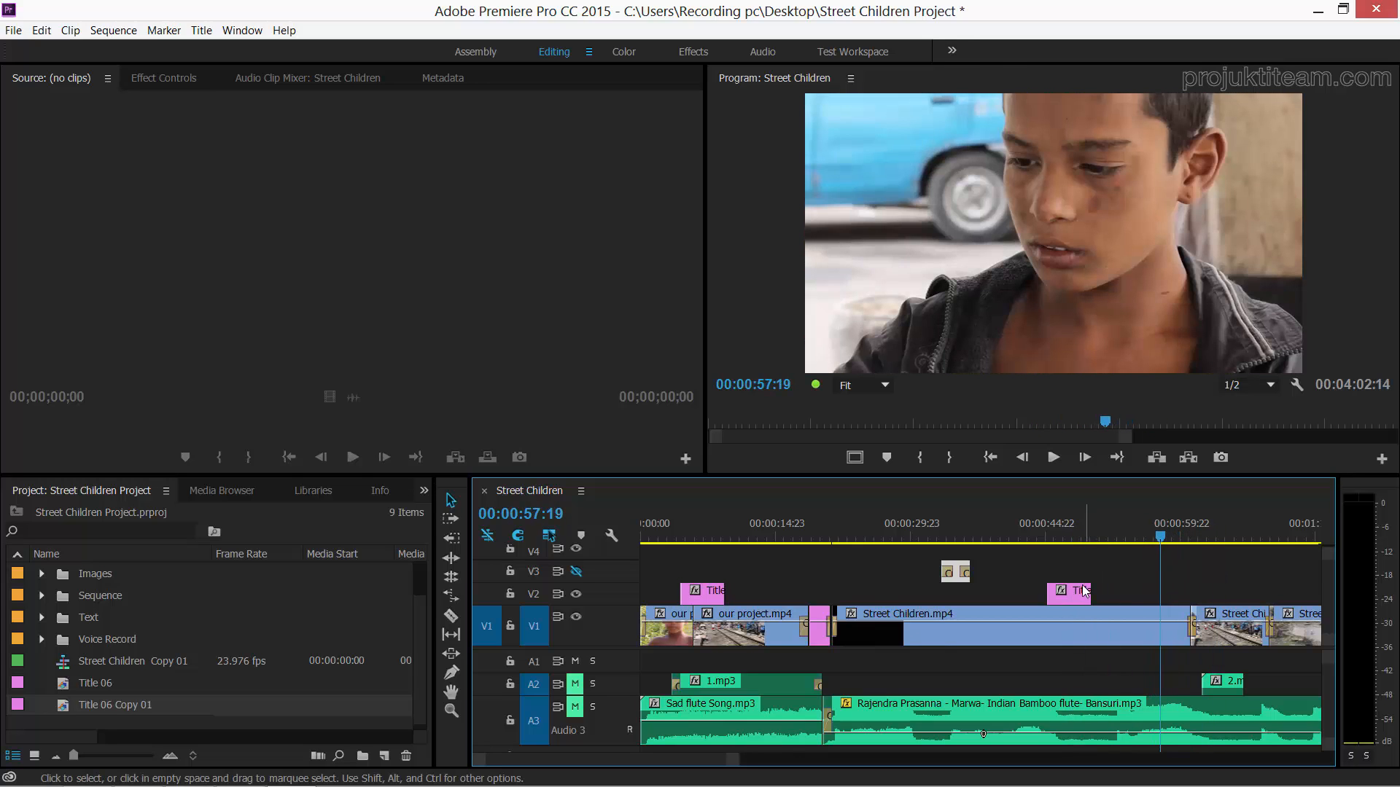
drag(1077, 592, 1182, 591)
- Shift the title copy within the video frame so its text sits near the lower-right corner
click(1135, 328)
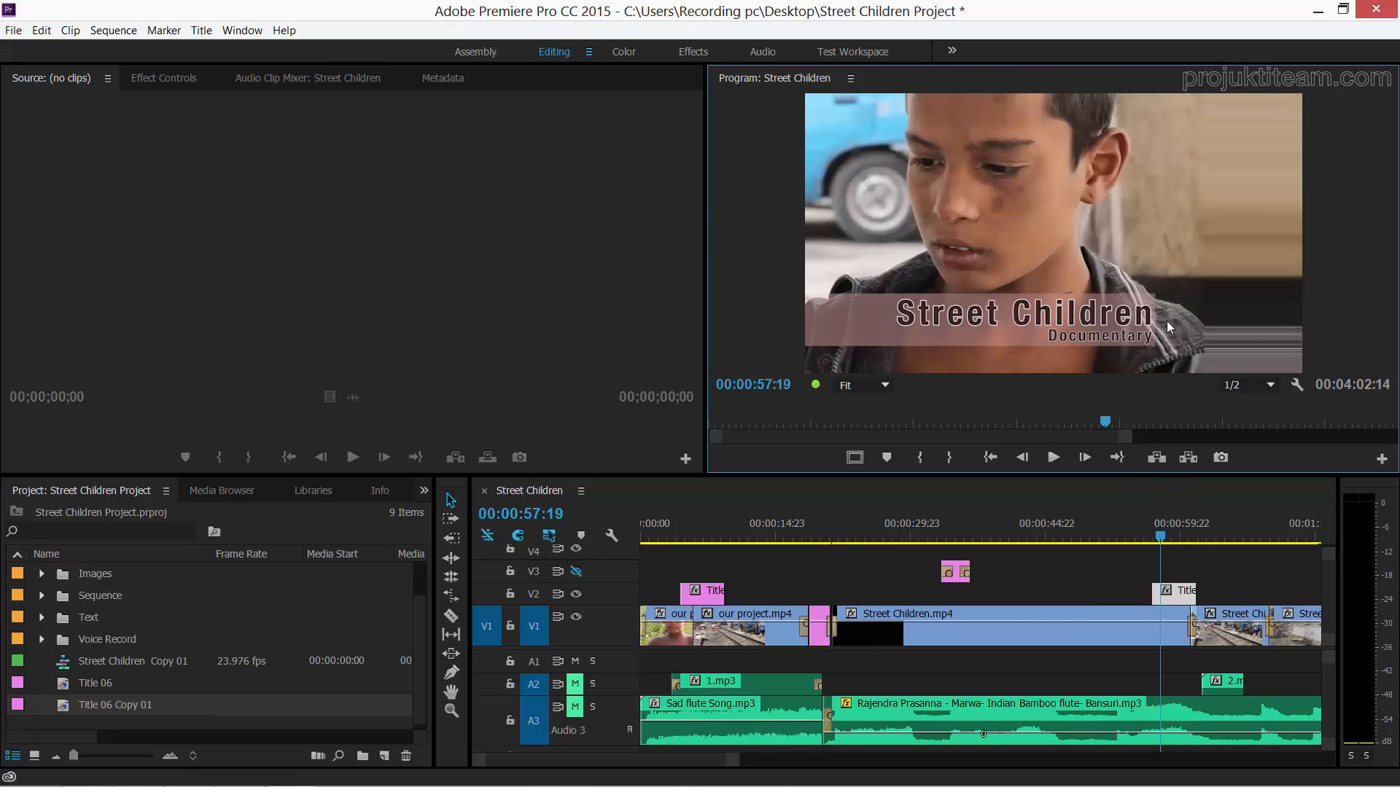
click(1167, 321)
drag(1149, 321, 1210, 336)
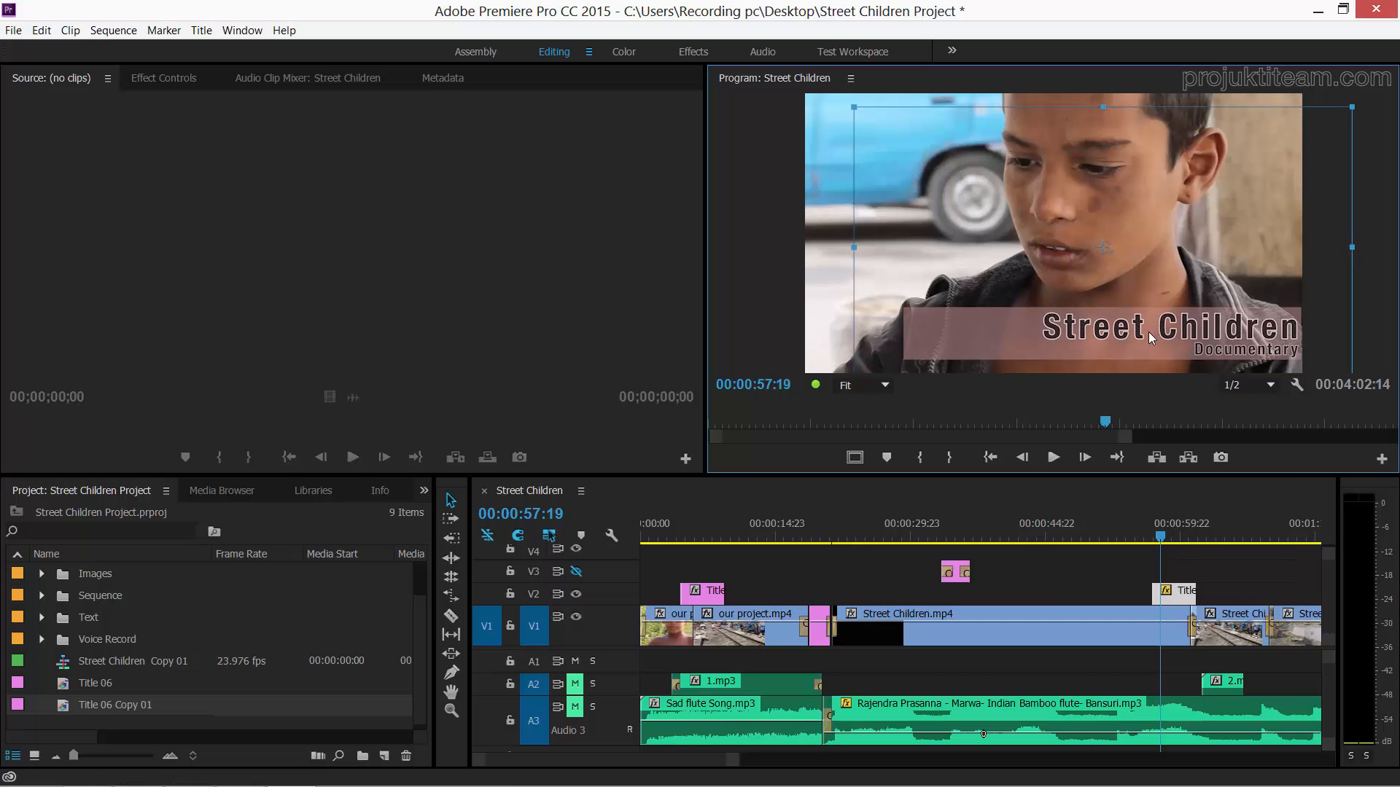
- Open the title copy for editing and move its pink rectangle up, clear of the text
double_click(1179, 592)
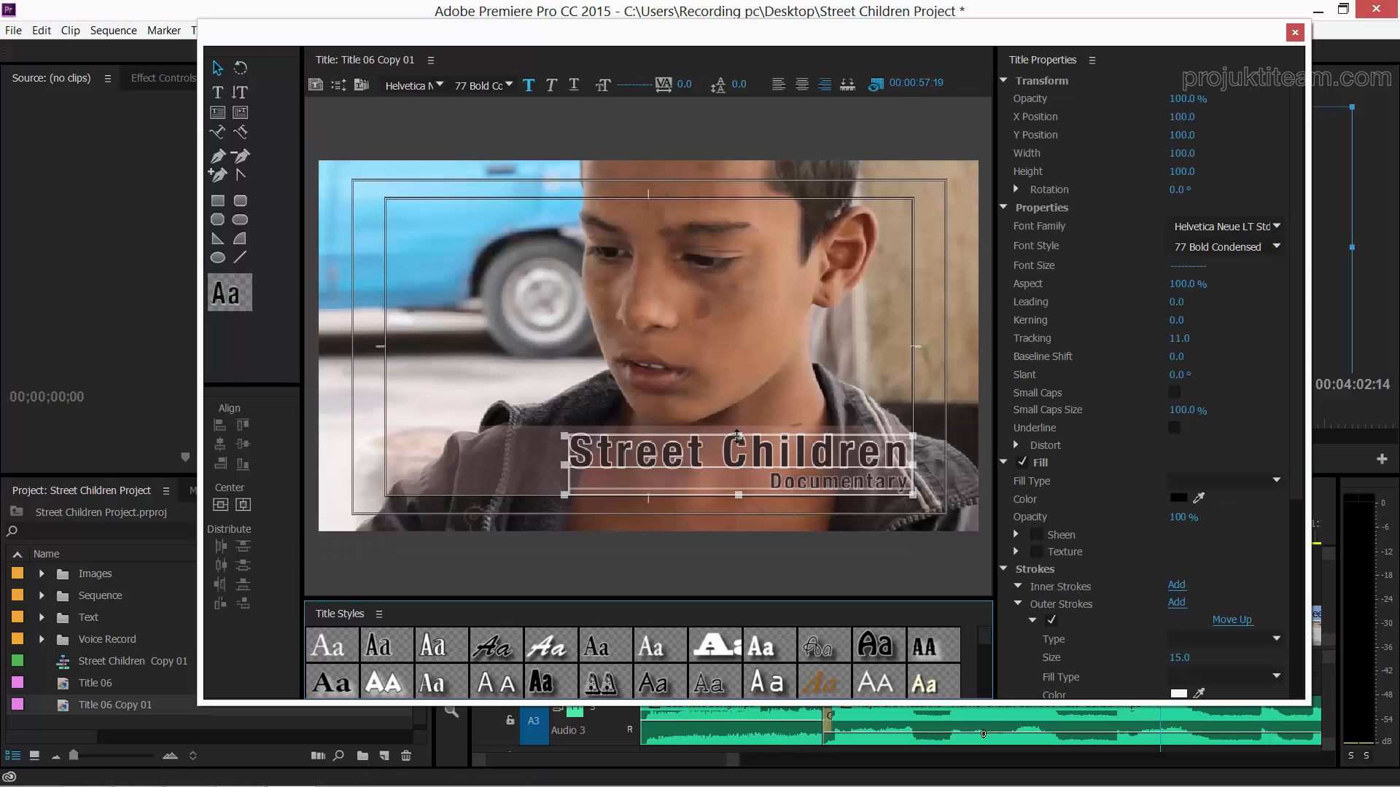
click(711, 457)
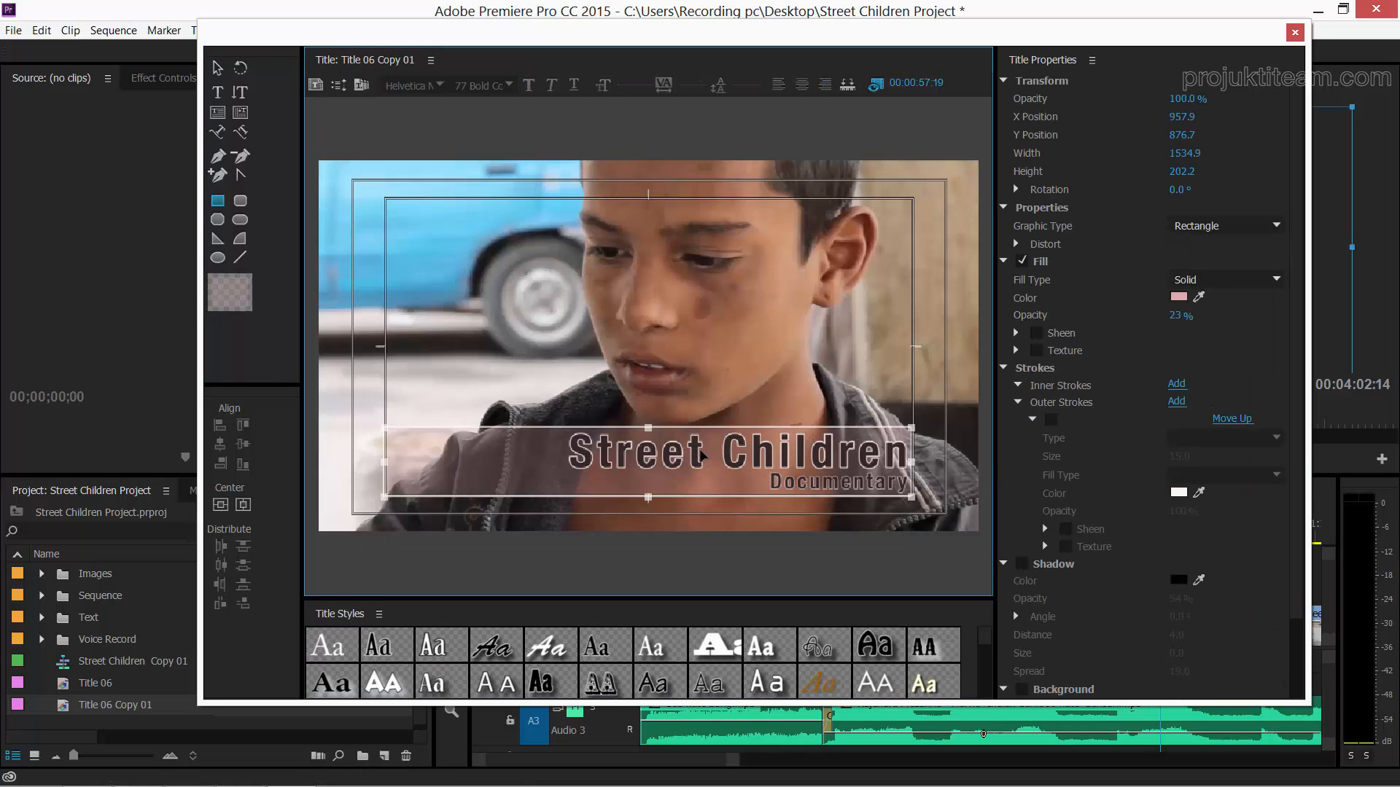
key(Down)
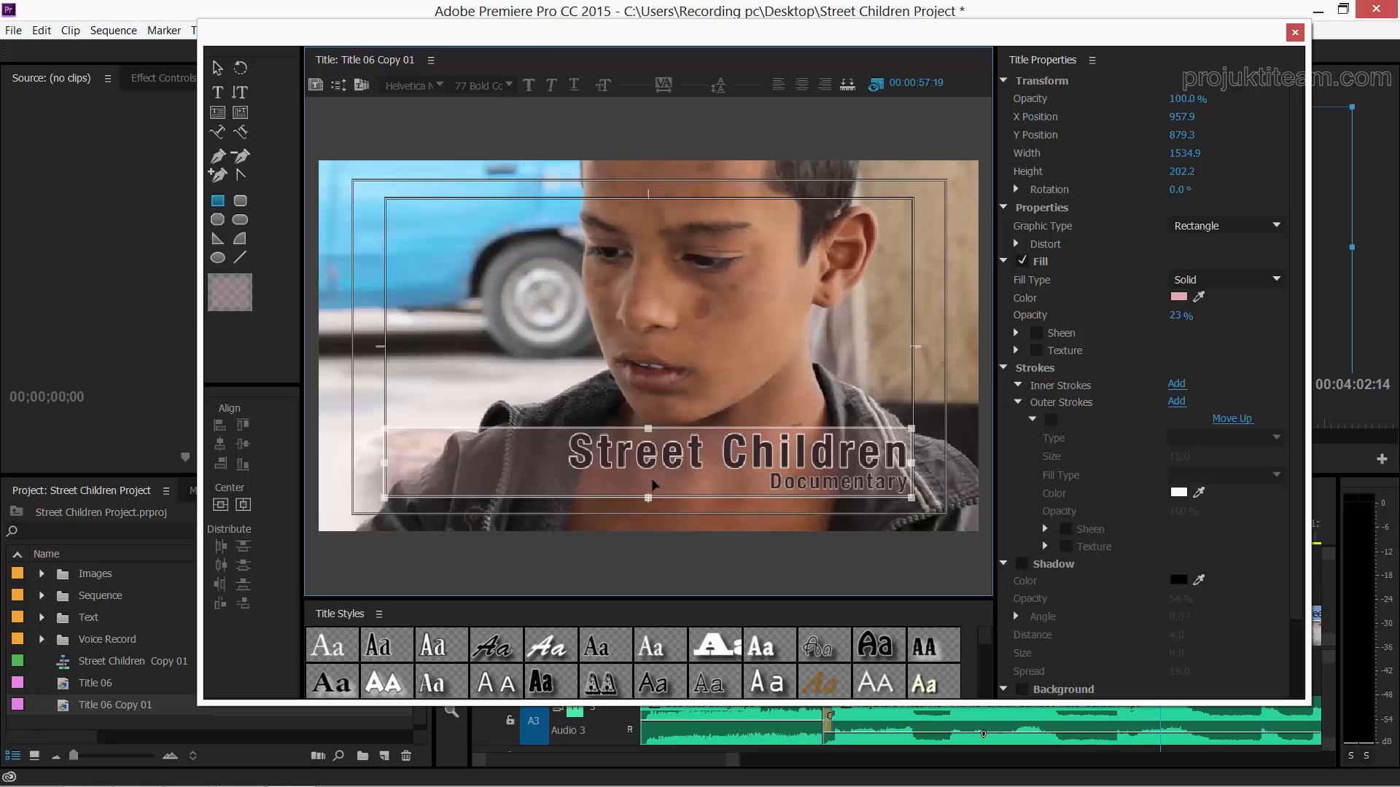
click(793, 505)
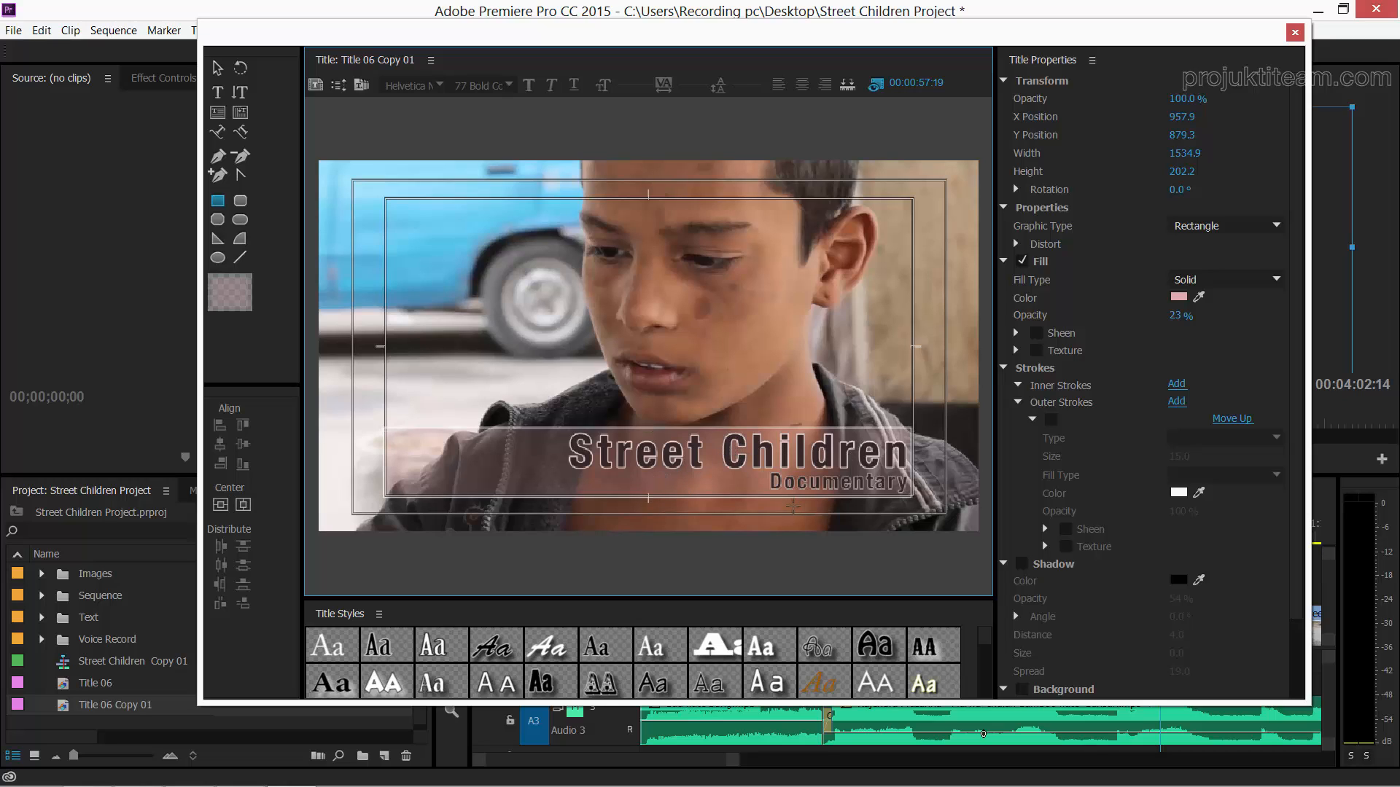
click(217, 67)
click(689, 455)
drag(689, 458, 711, 386)
- Delete the word "Street" from the title copy's text and insert a line break before "Children"
click(694, 471)
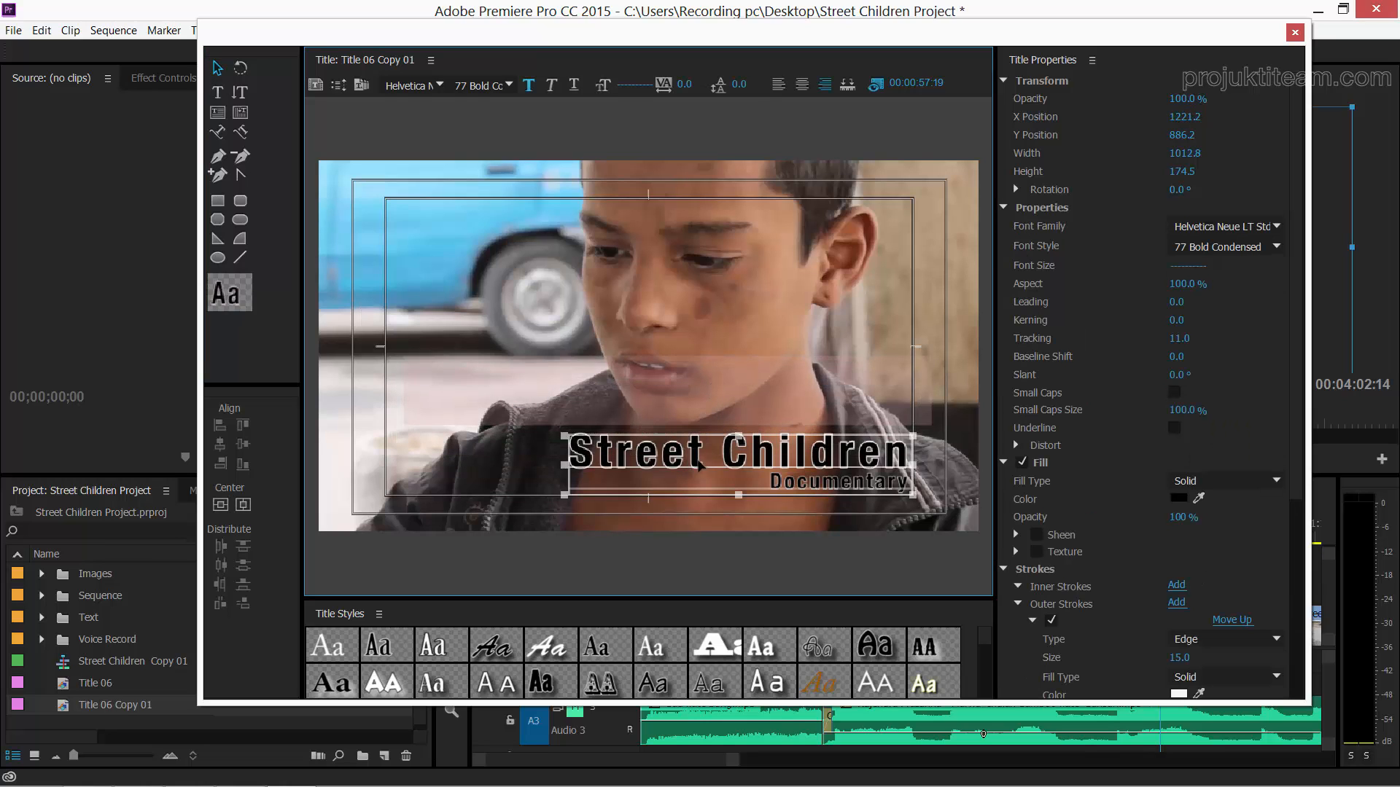
double_click(696, 457)
key(BackSpace)
key(BackSpace)
key(BackSpace)
key(BackSpace)
key(BackSpace)
key(BackSpace)
key(BackSpace)
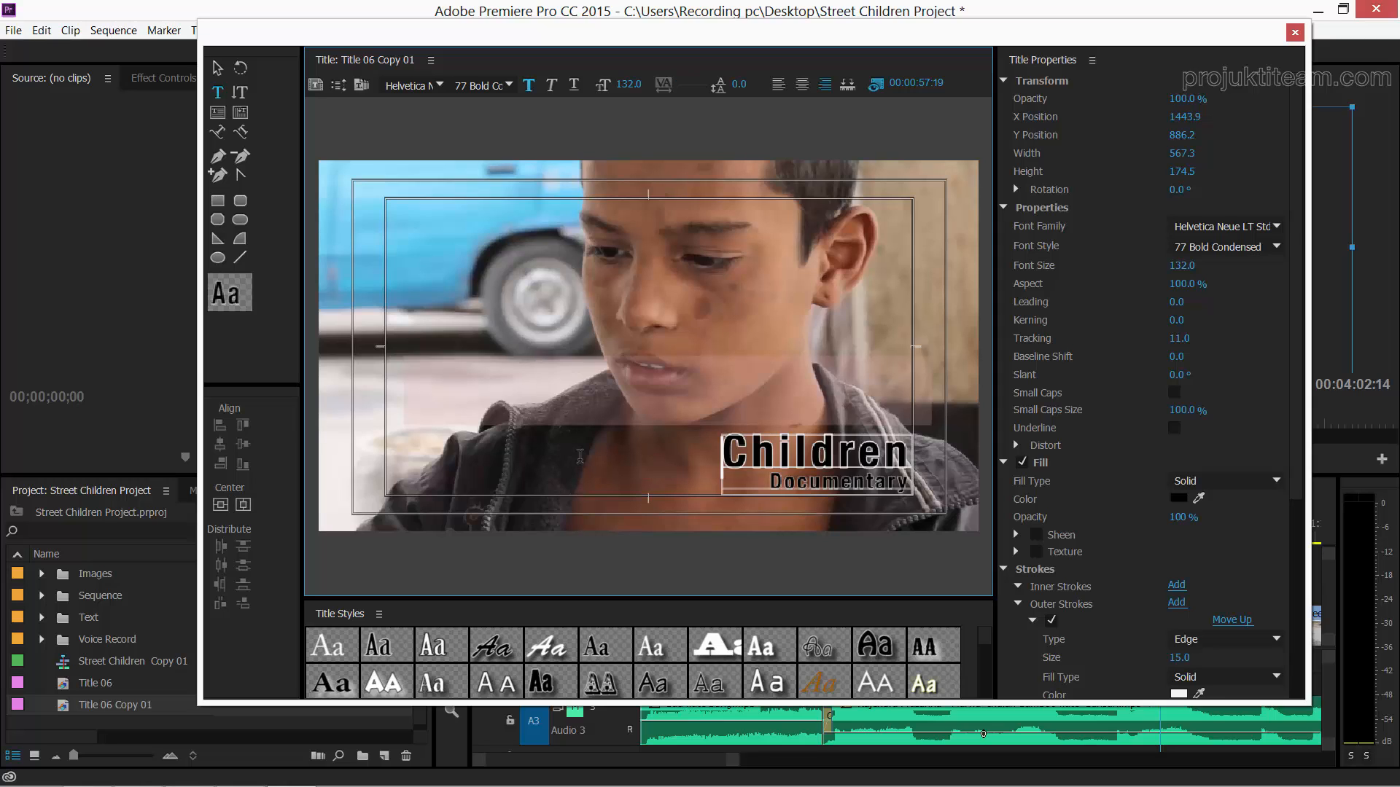
key(Return)
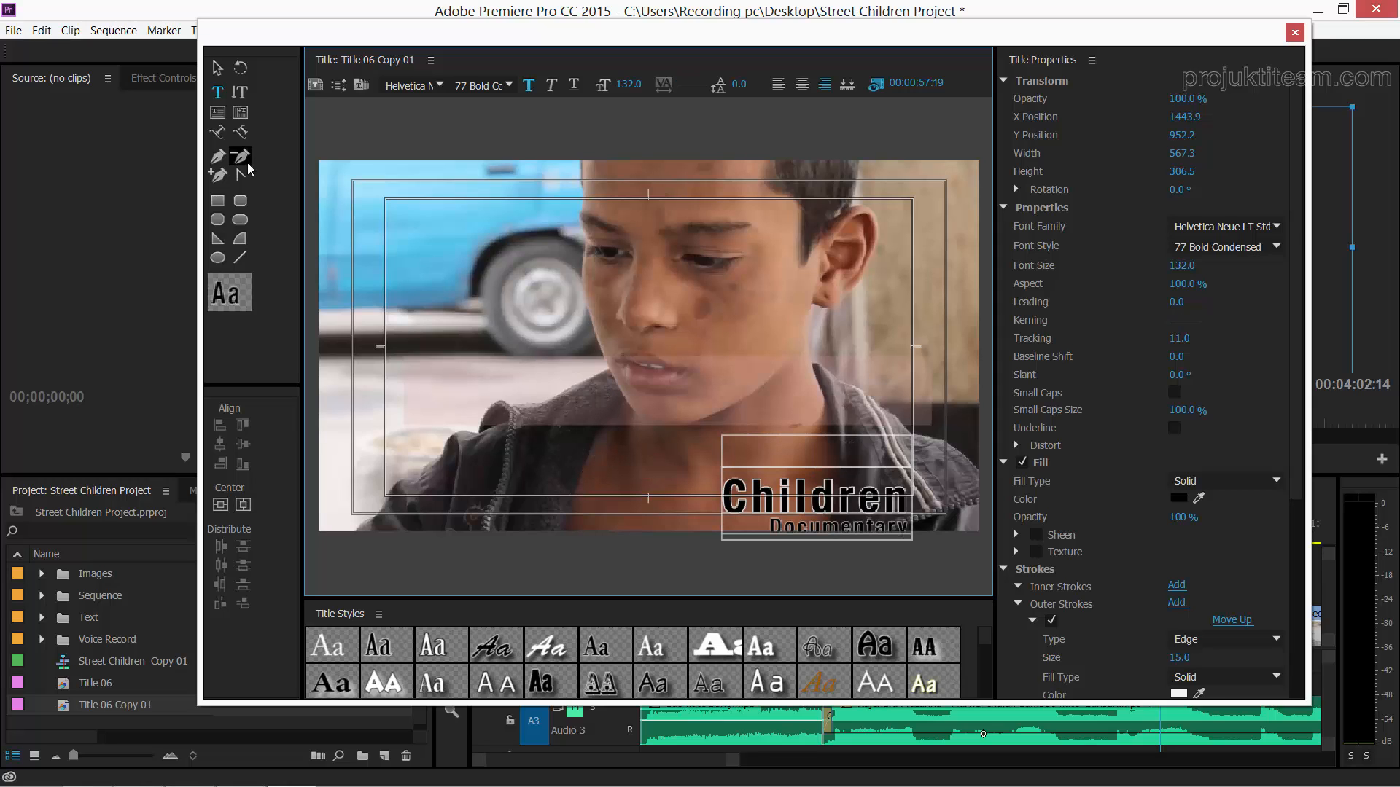
- Delete the pink rectangle, move the text up inside the safe margins, and close the title editor
click(217, 67)
click(557, 398)
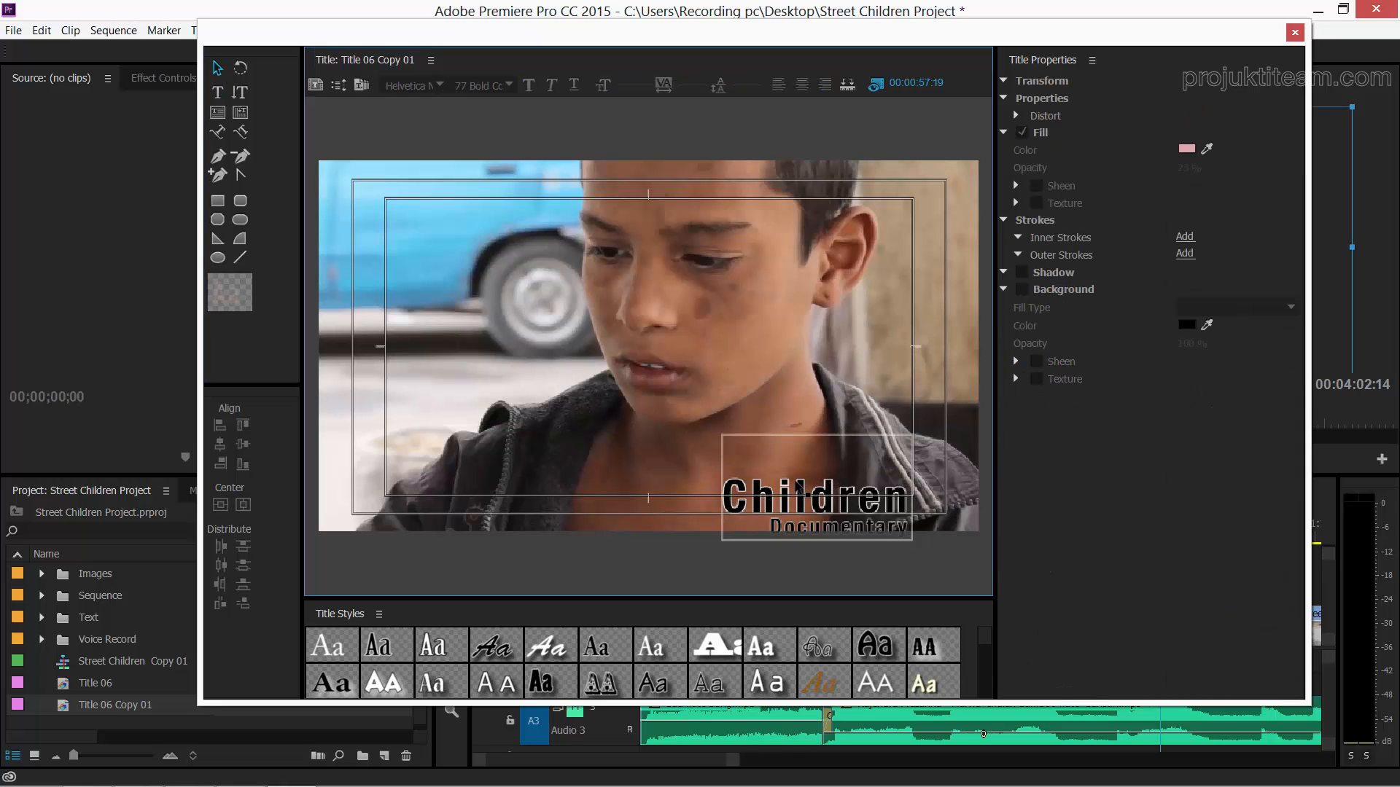
drag(800, 485, 802, 436)
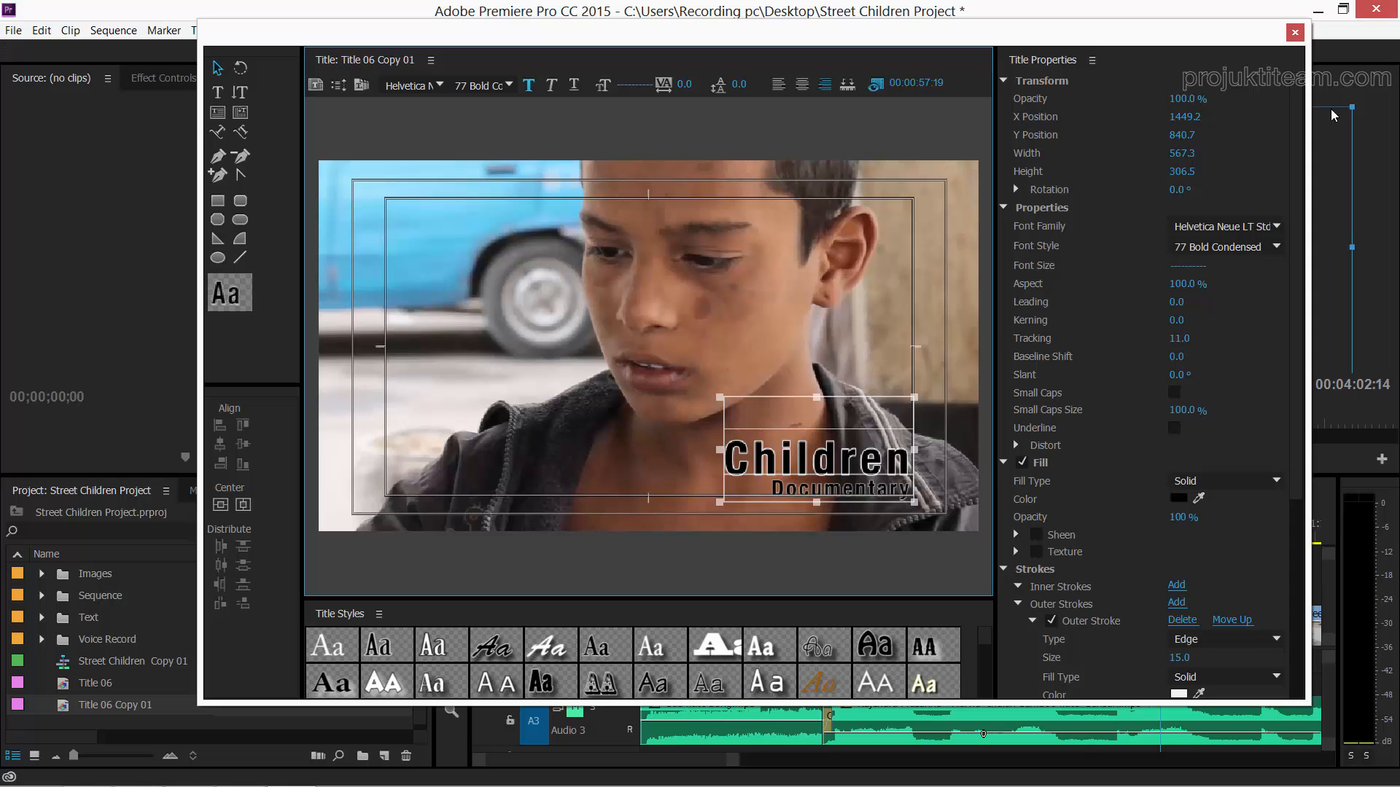
click(1295, 33)
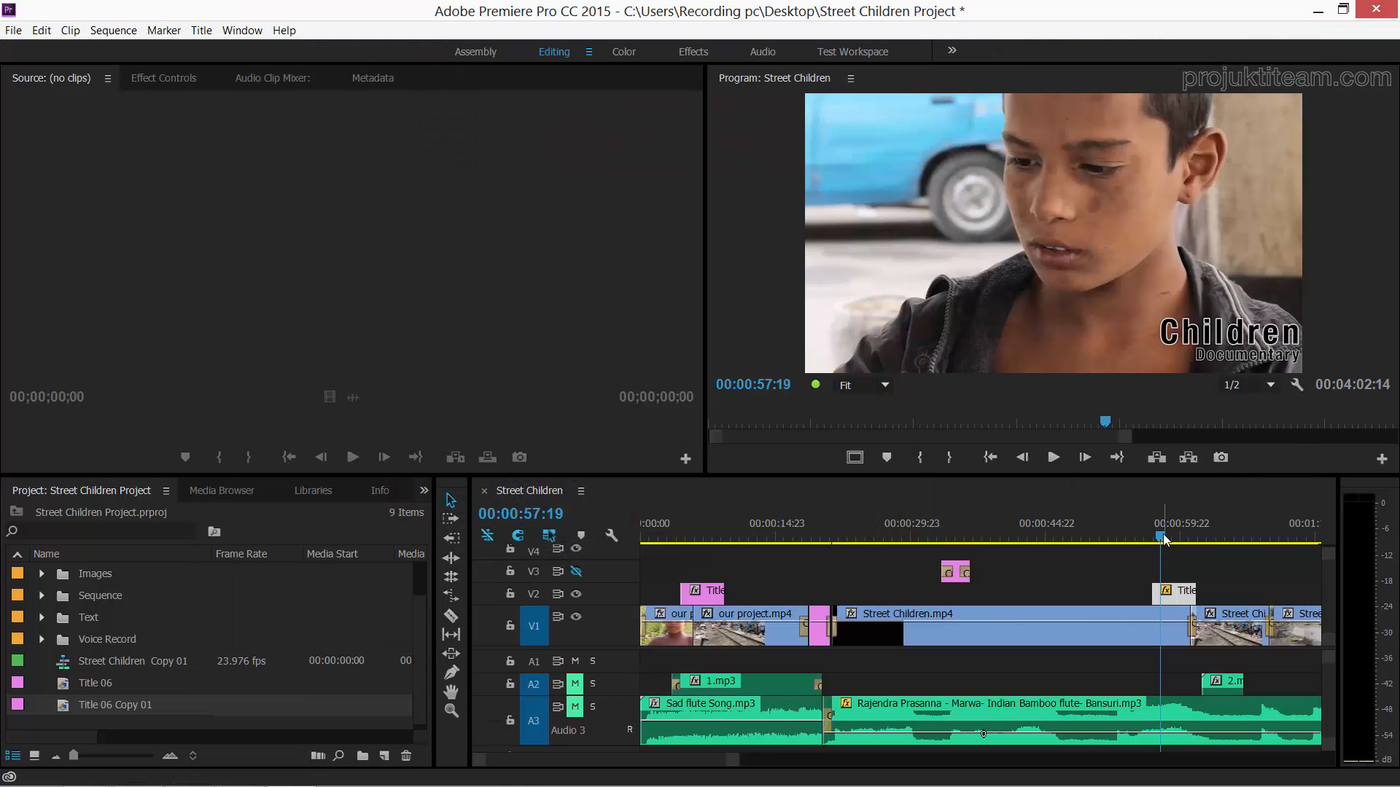
- Scrub the playhead back to 00:00:07:00 to view the first title over the opening clips
click(1139, 538)
drag(1142, 540, 702, 576)
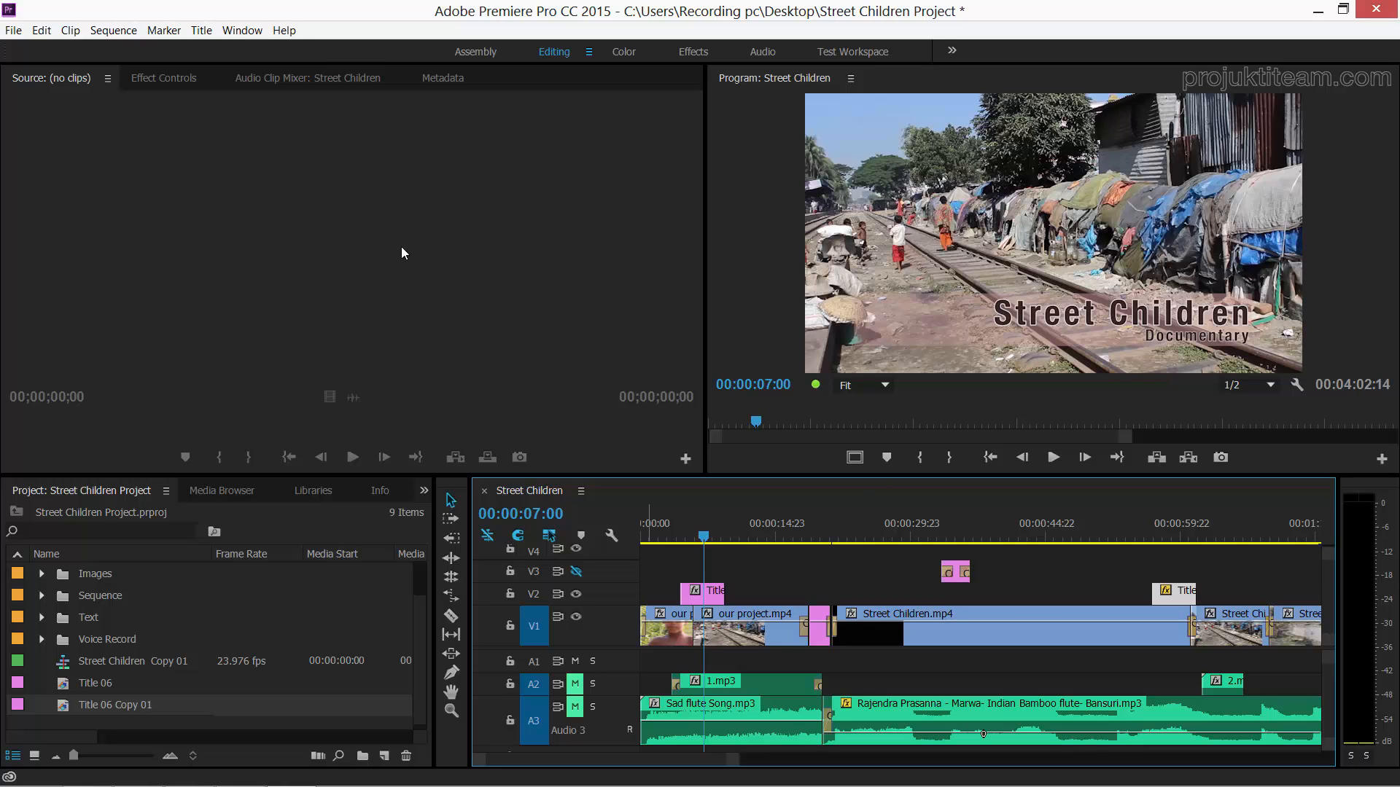
click(204, 33)
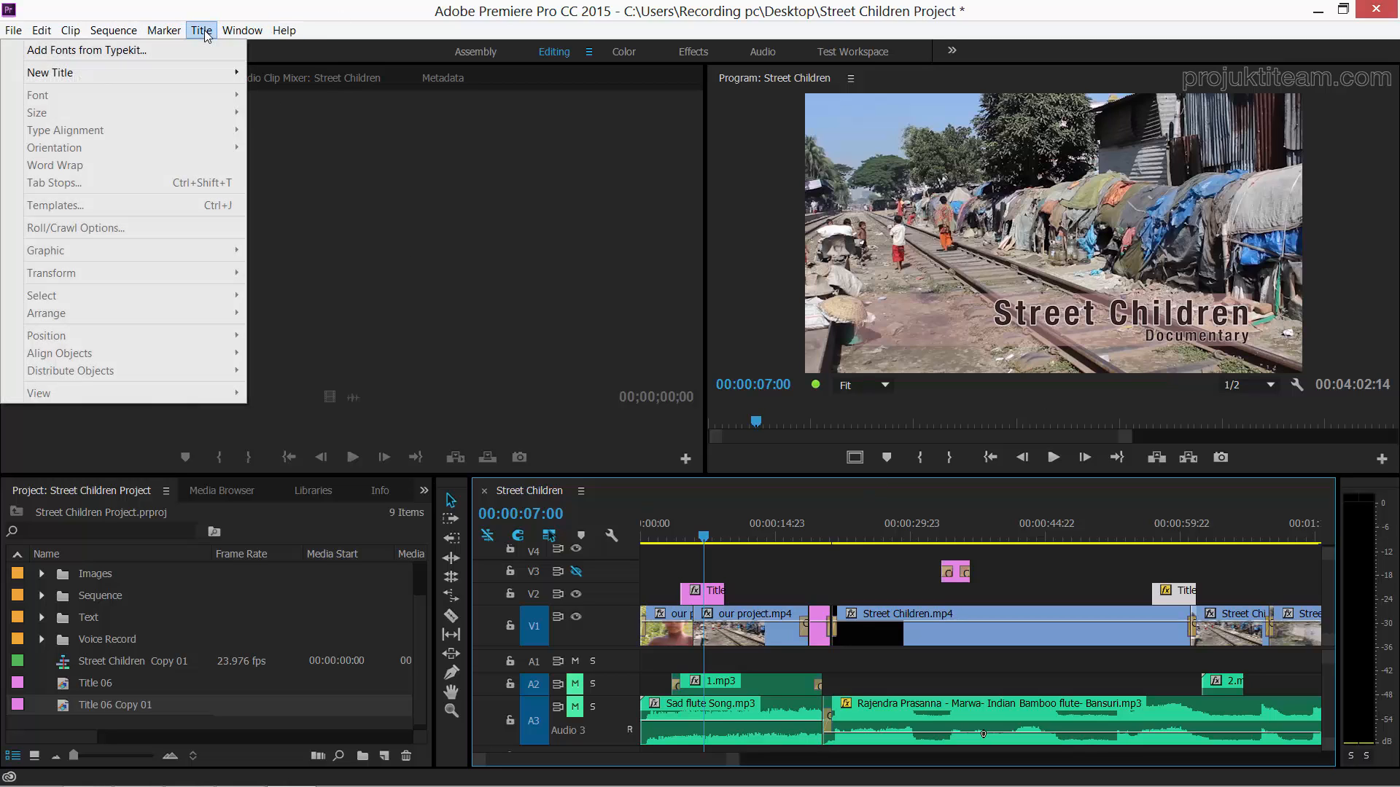
mouse_move(87, 72)
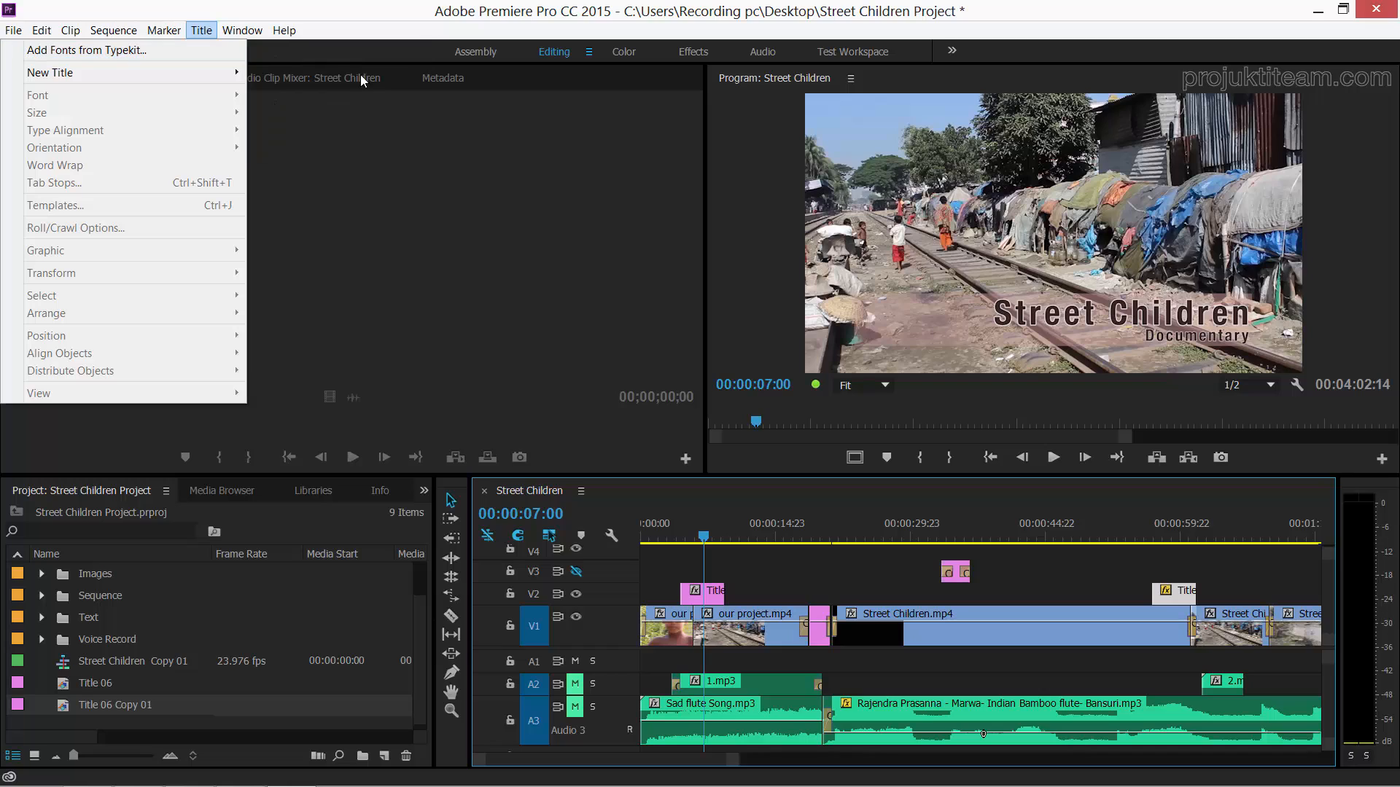
click(815, 579)
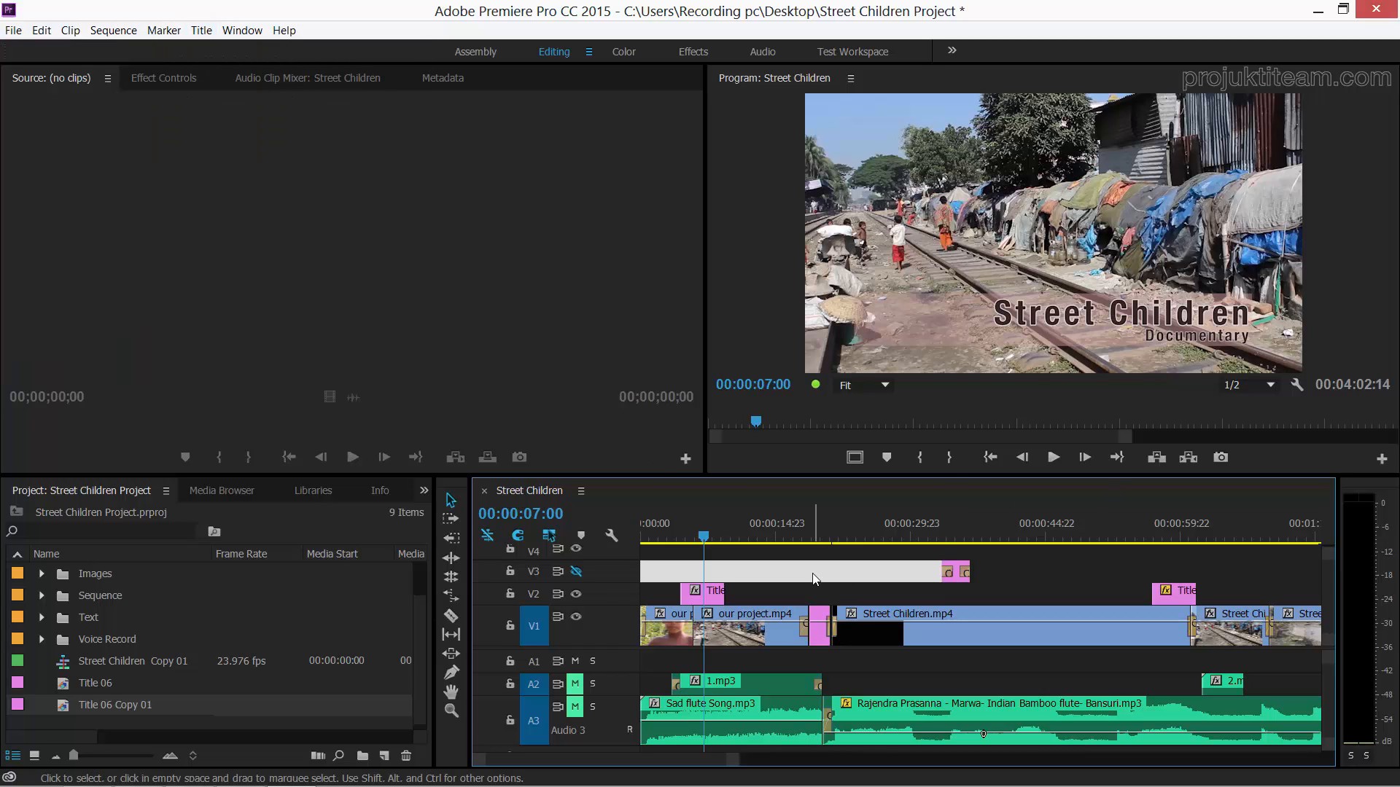